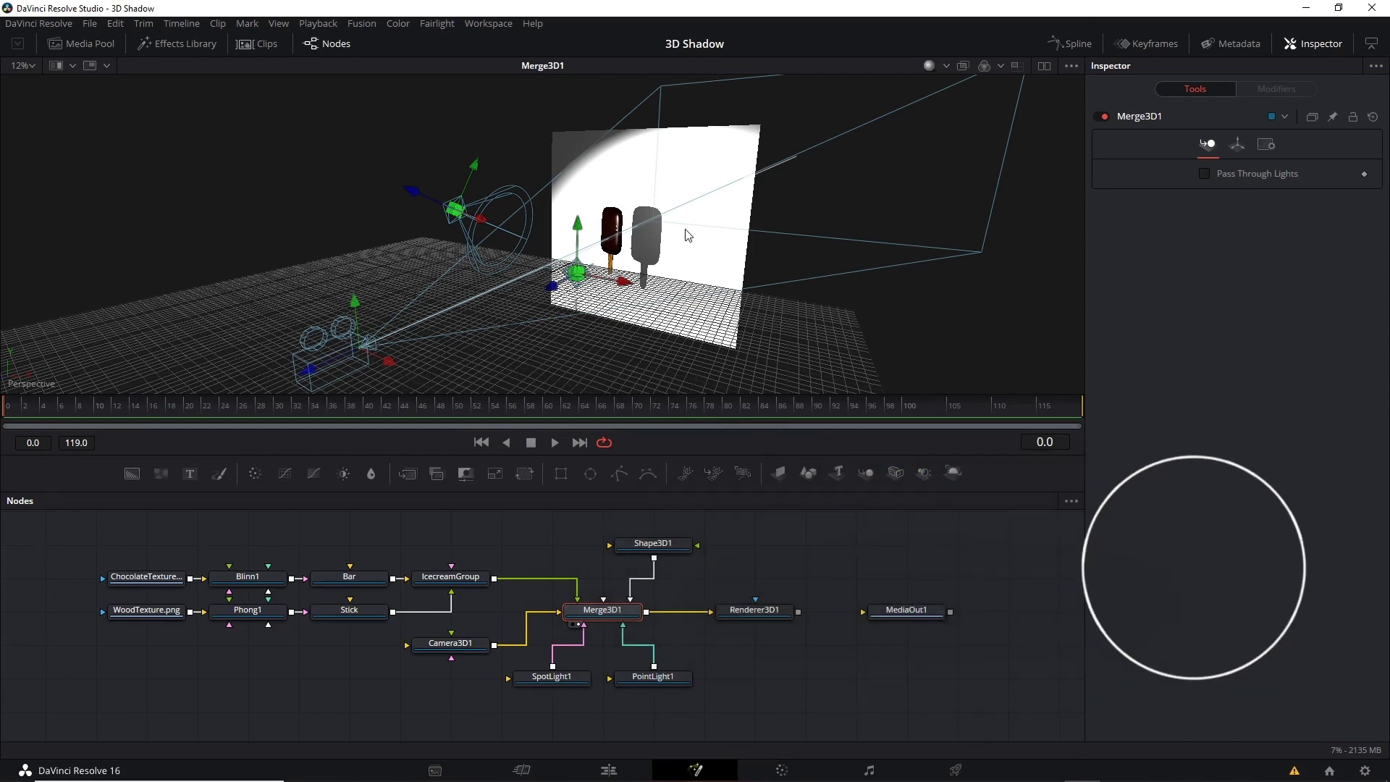
Bring up the viewer's display options and dismiss them without changes.
{"action": "right_click", "coordinate": [796, 248]}
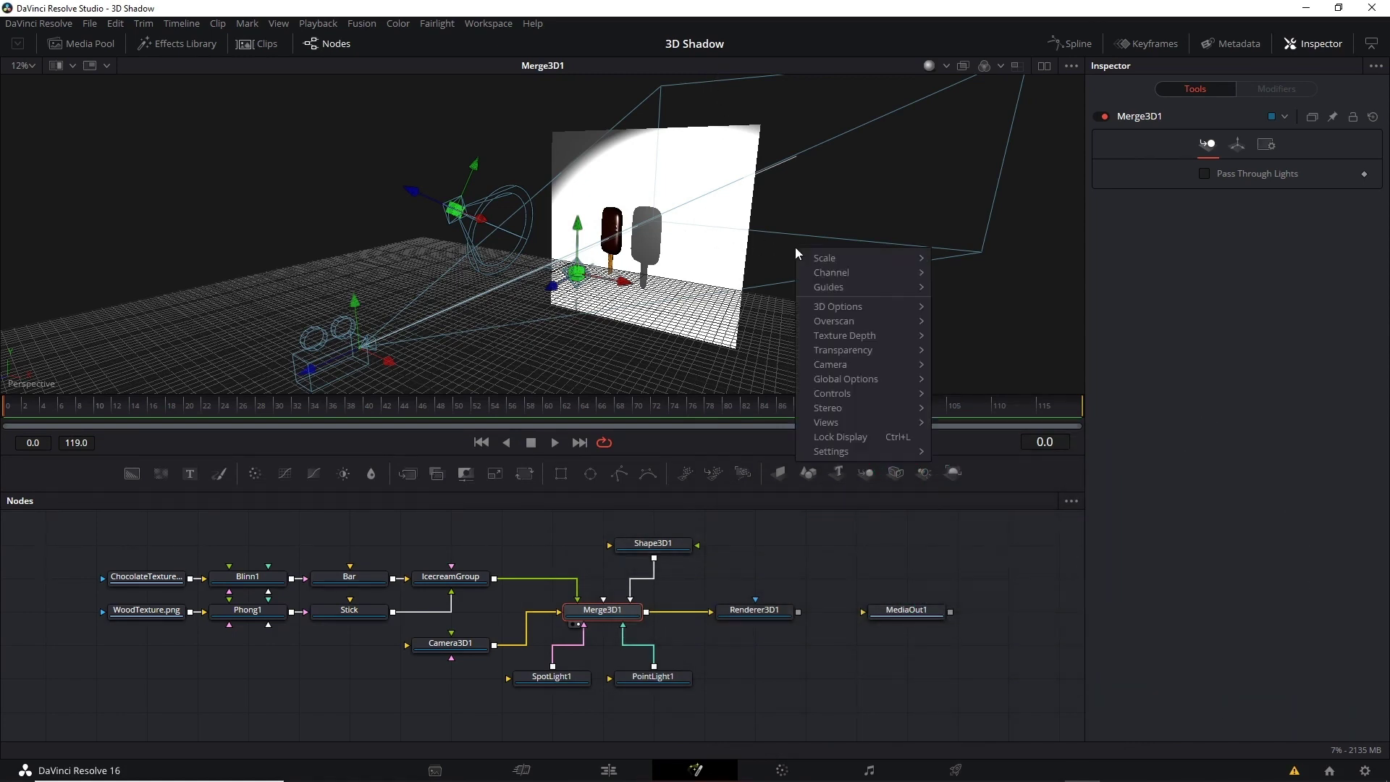
{"action": "mouse_move", "coordinate": [842, 307]}
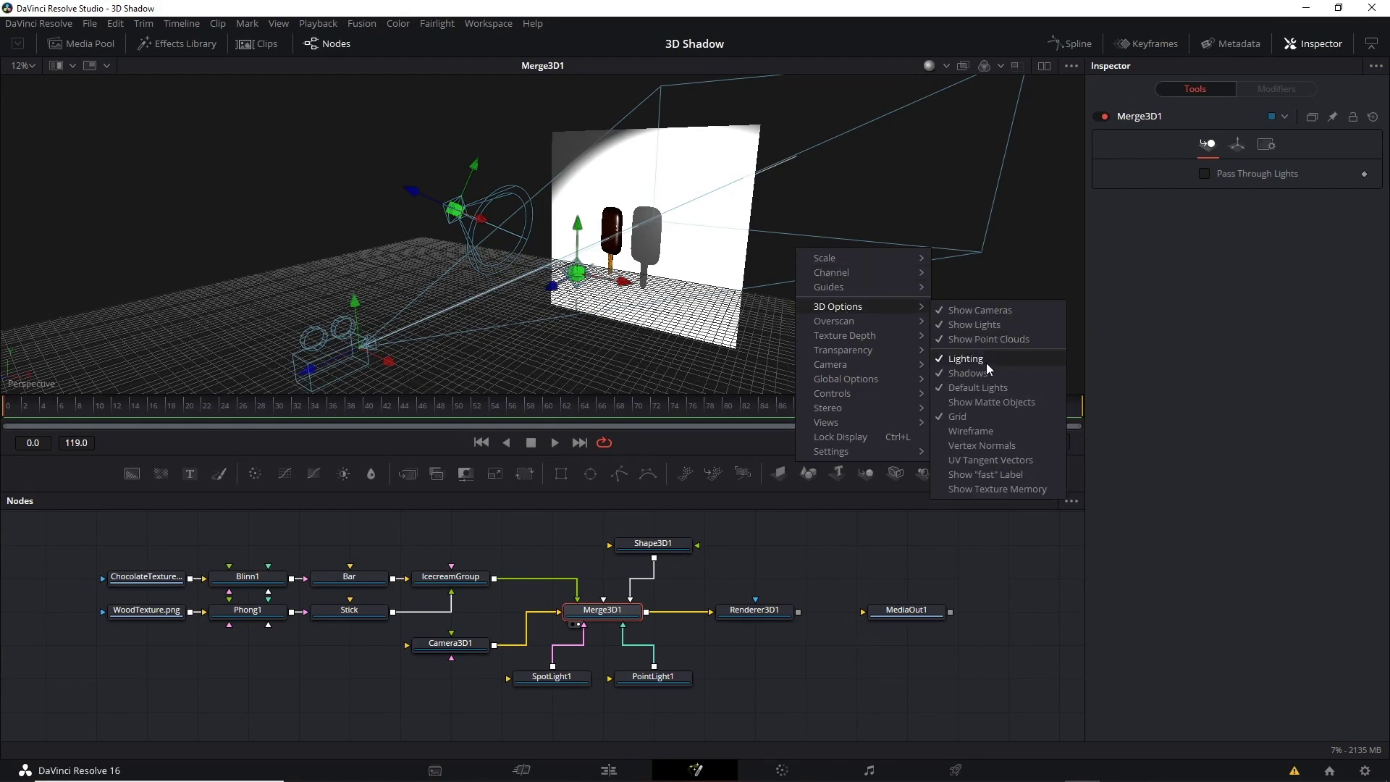
{"action": "left_click", "coordinate": [1051, 272]}
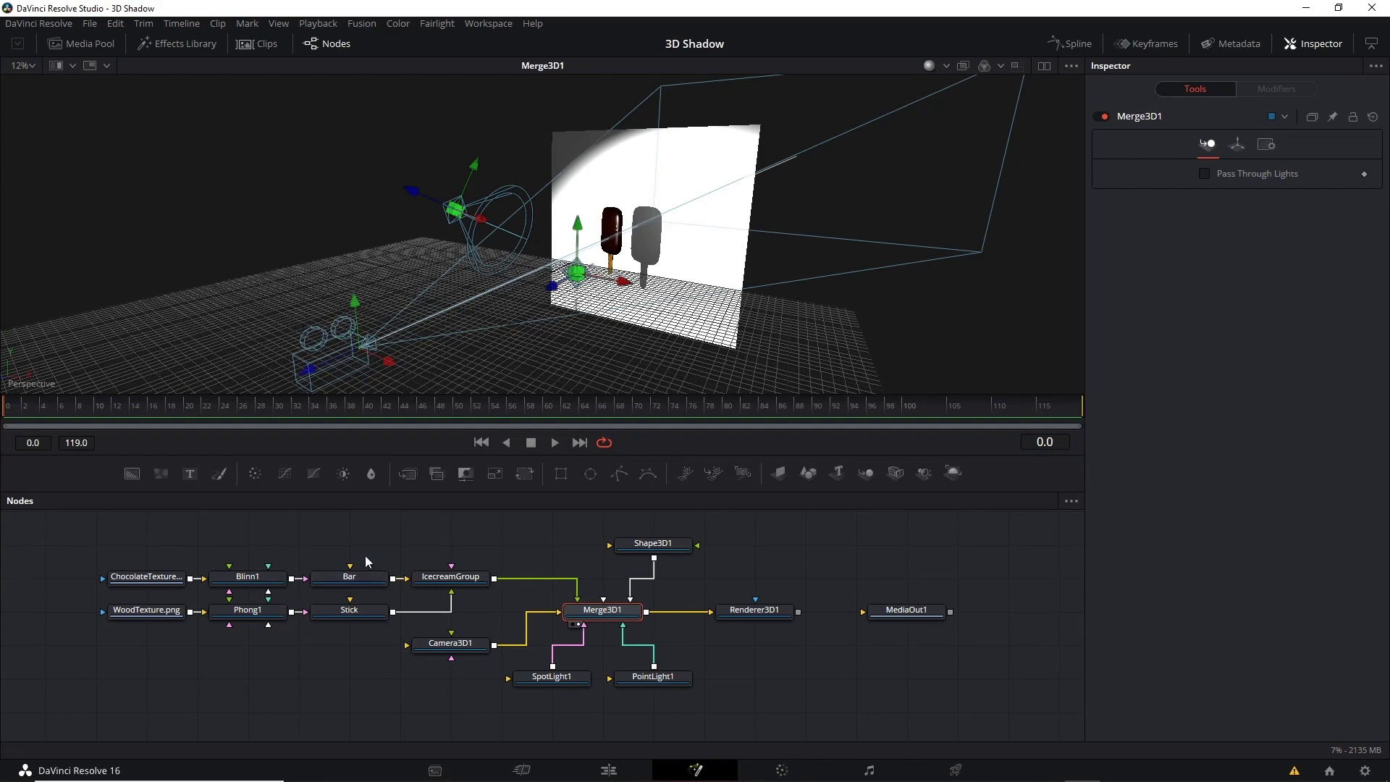
Add a Reflect material node from the 3D Material tools to the node graph.
{"action": "right_click", "coordinate": [384, 539]}
{"action": "mouse_move", "coordinate": [461, 291]}
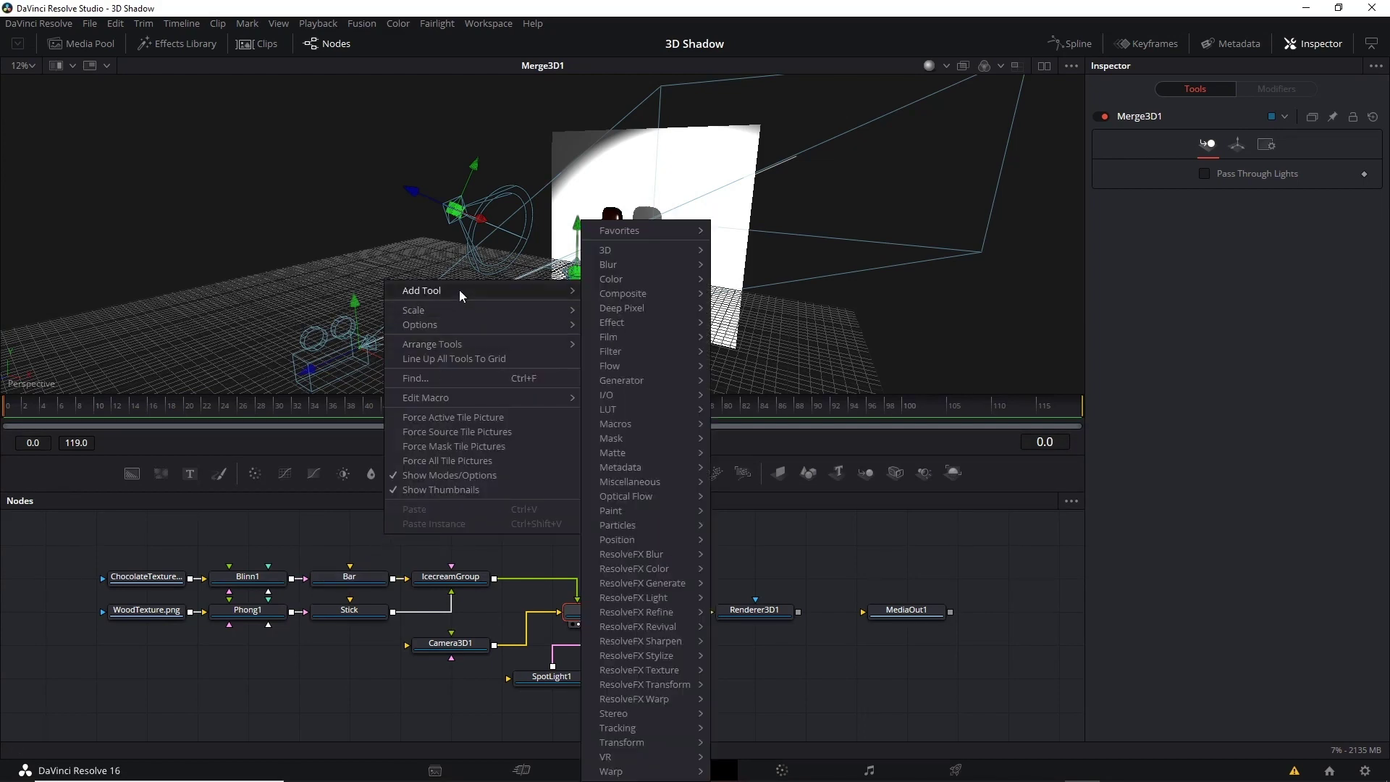
{"action": "mouse_move", "coordinate": [605, 251]}
{"action": "mouse_move", "coordinate": [766, 263]}
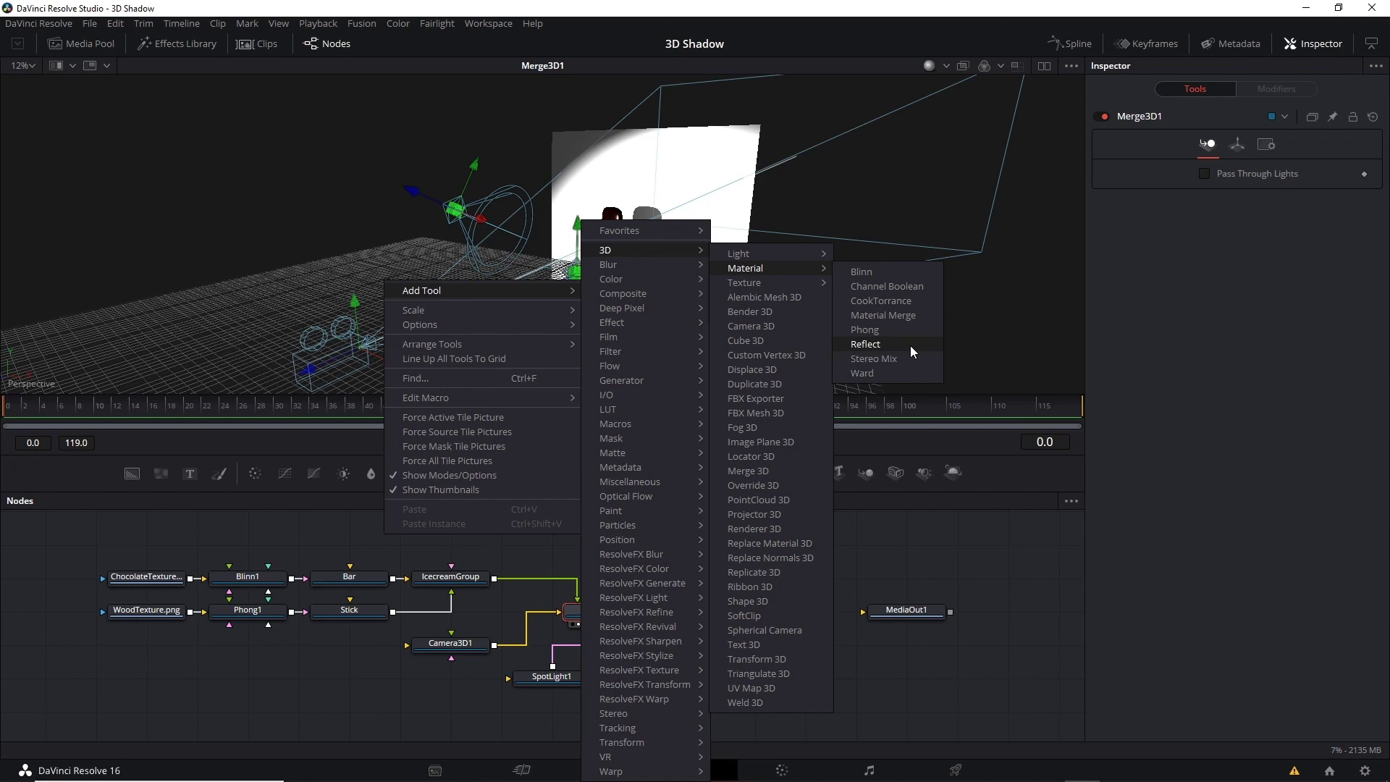
{"action": "left_click", "coordinate": [910, 346]}
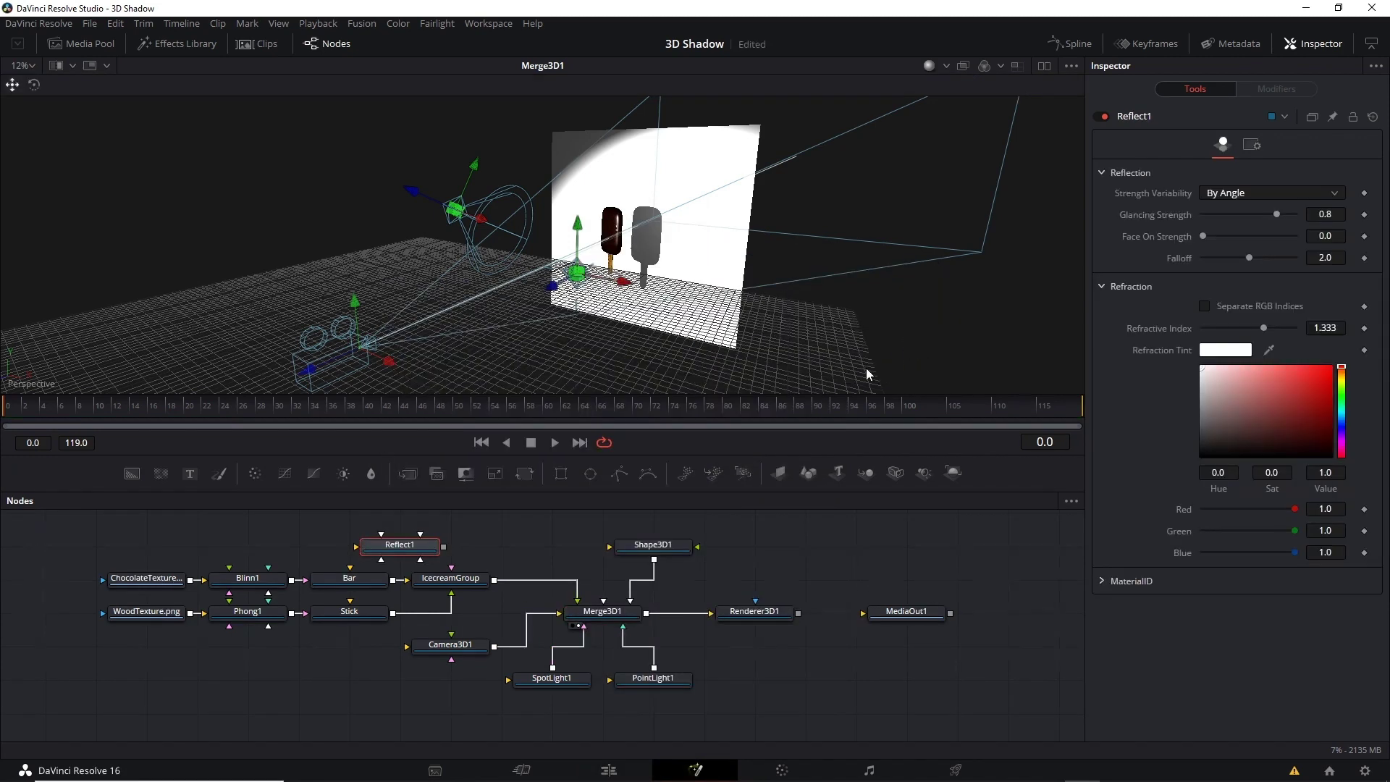
{"action": "left_click_drag", "start_coordinate": [474, 537], "coordinate": [474, 565]}
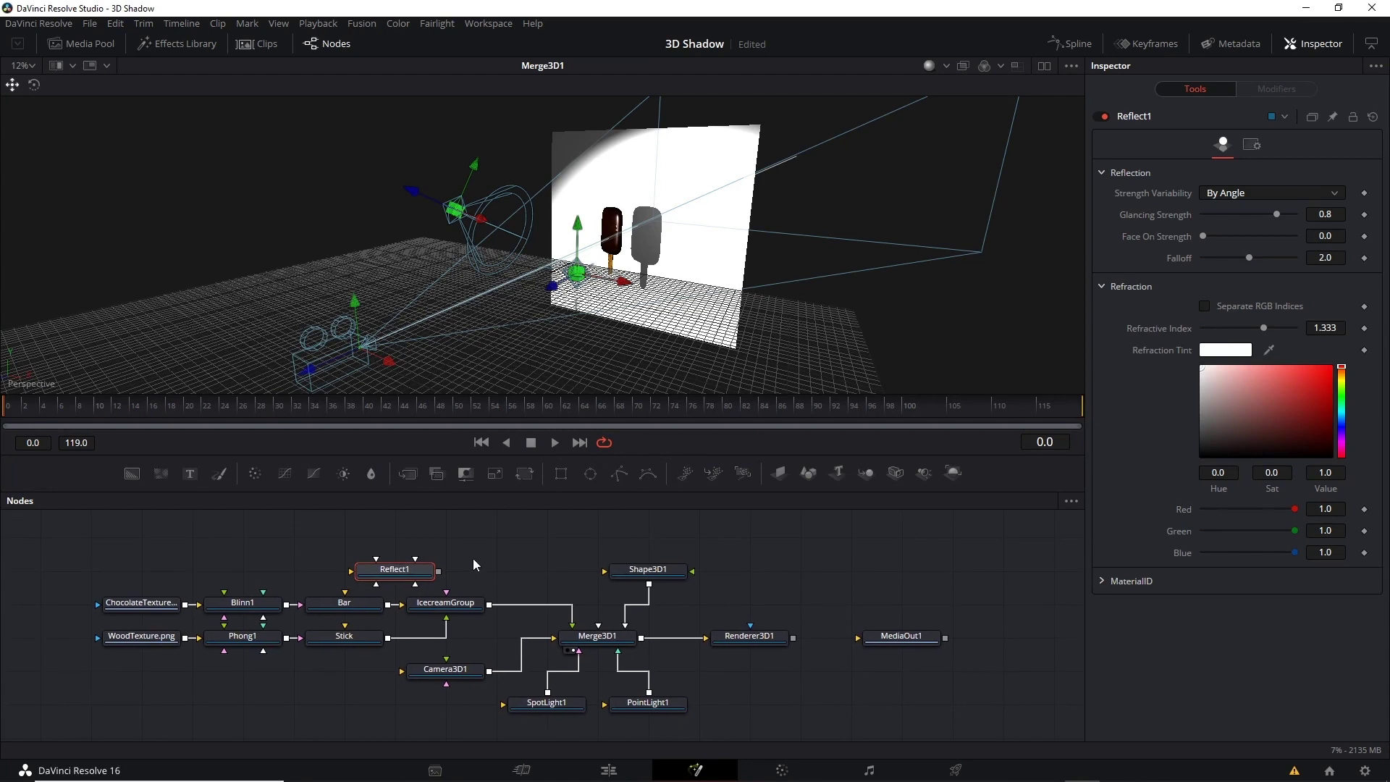
Add an FBX Mesh 3D node and load icecold.fbx into it.
{"action": "right_click", "coordinate": [483, 544]}
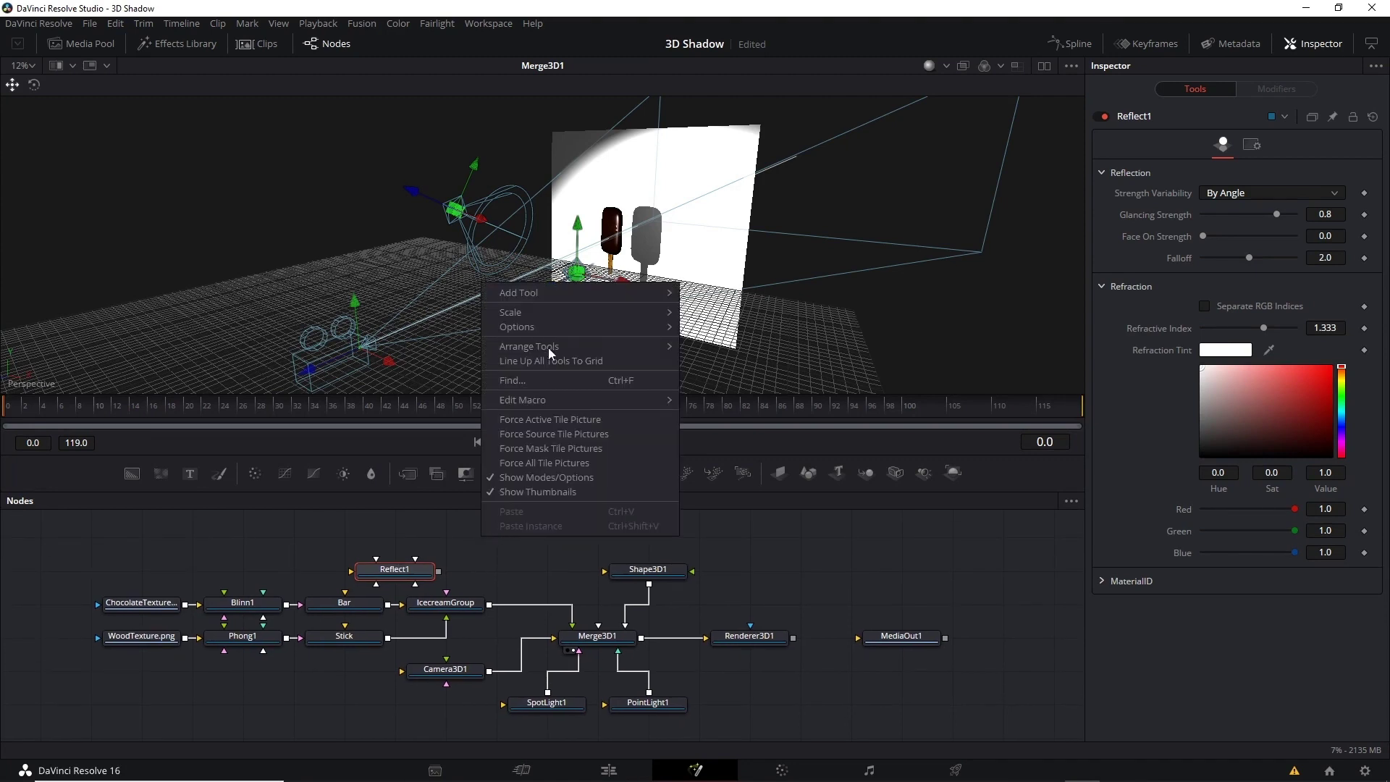
{"action": "mouse_move", "coordinate": [549, 293]}
{"action": "mouse_move", "coordinate": [706, 250]}
{"action": "mouse_move", "coordinate": [842, 283]}
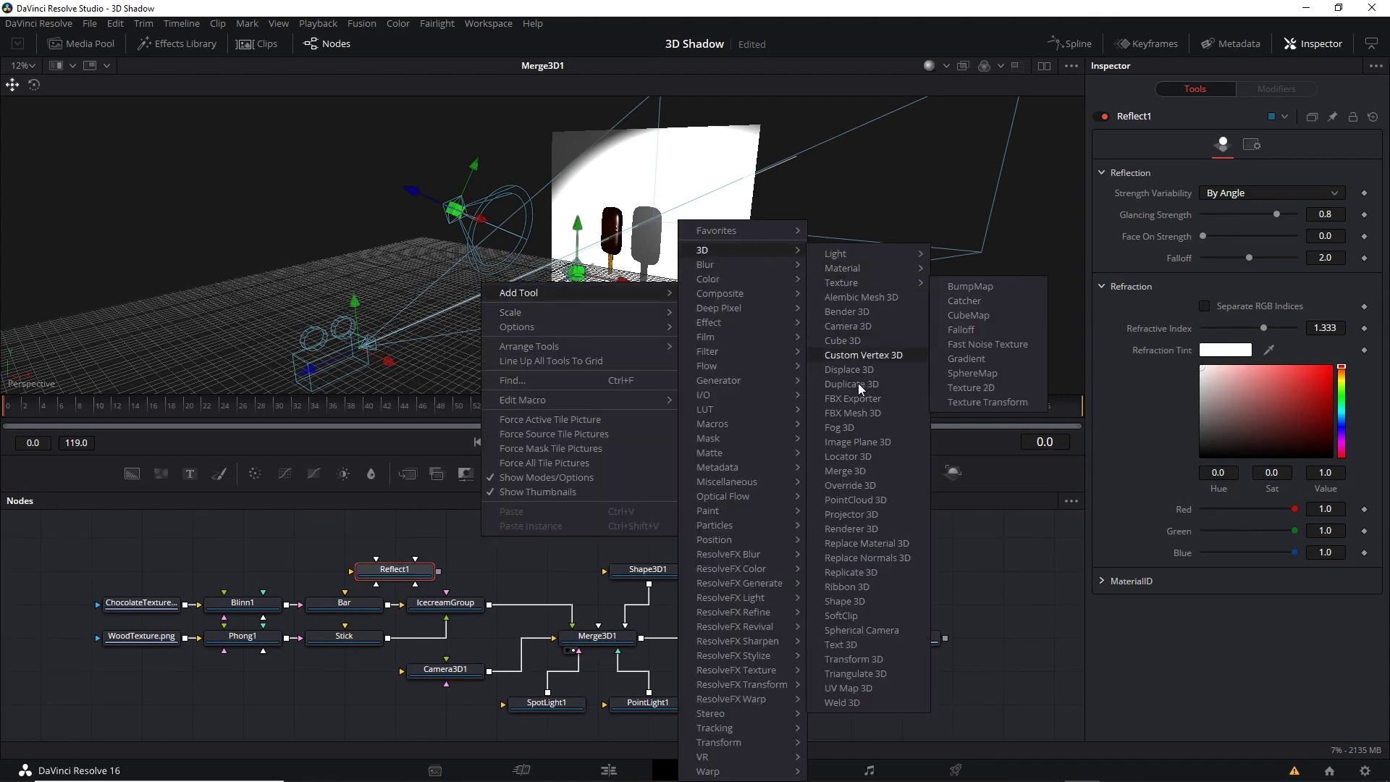
{"action": "left_click", "coordinate": [861, 415]}
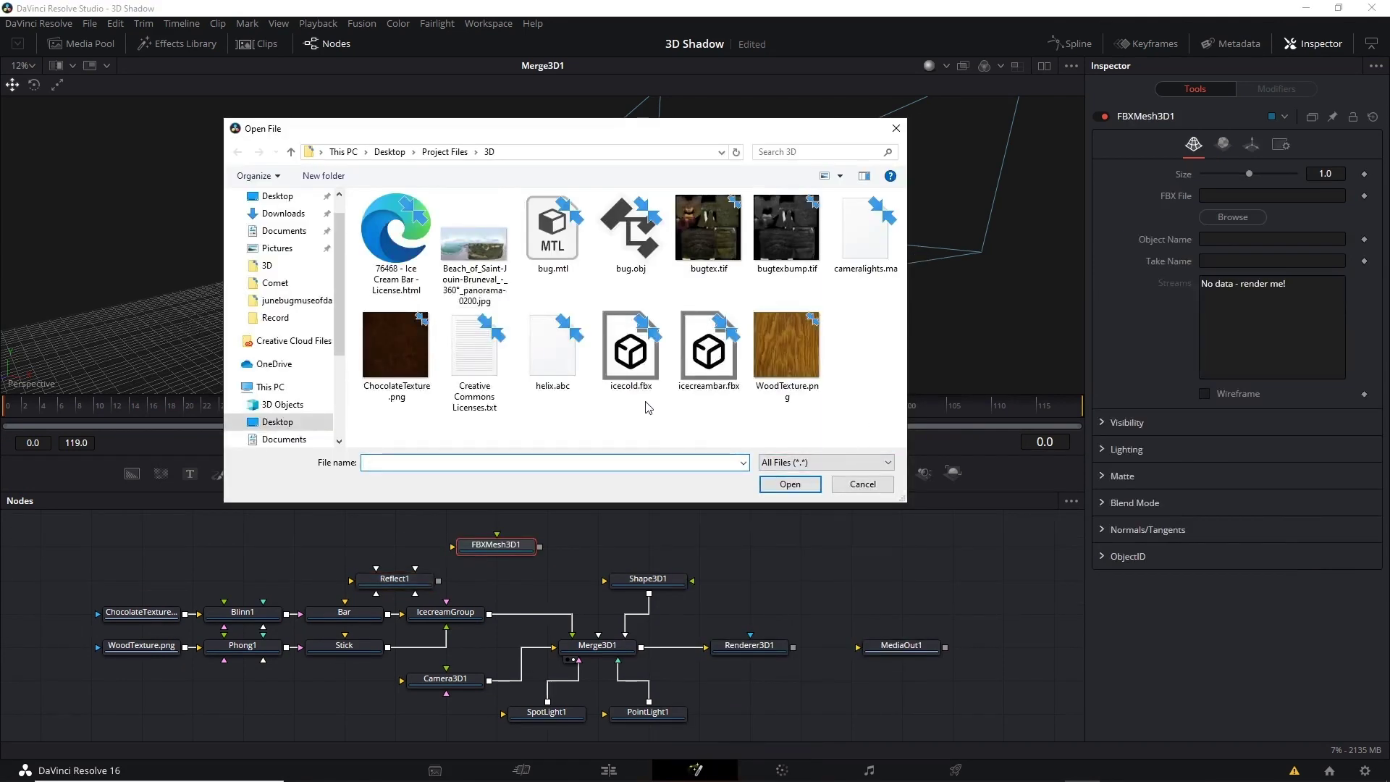
{"action": "left_click", "coordinate": [630, 348]}
{"action": "left_click", "coordinate": [791, 482]}
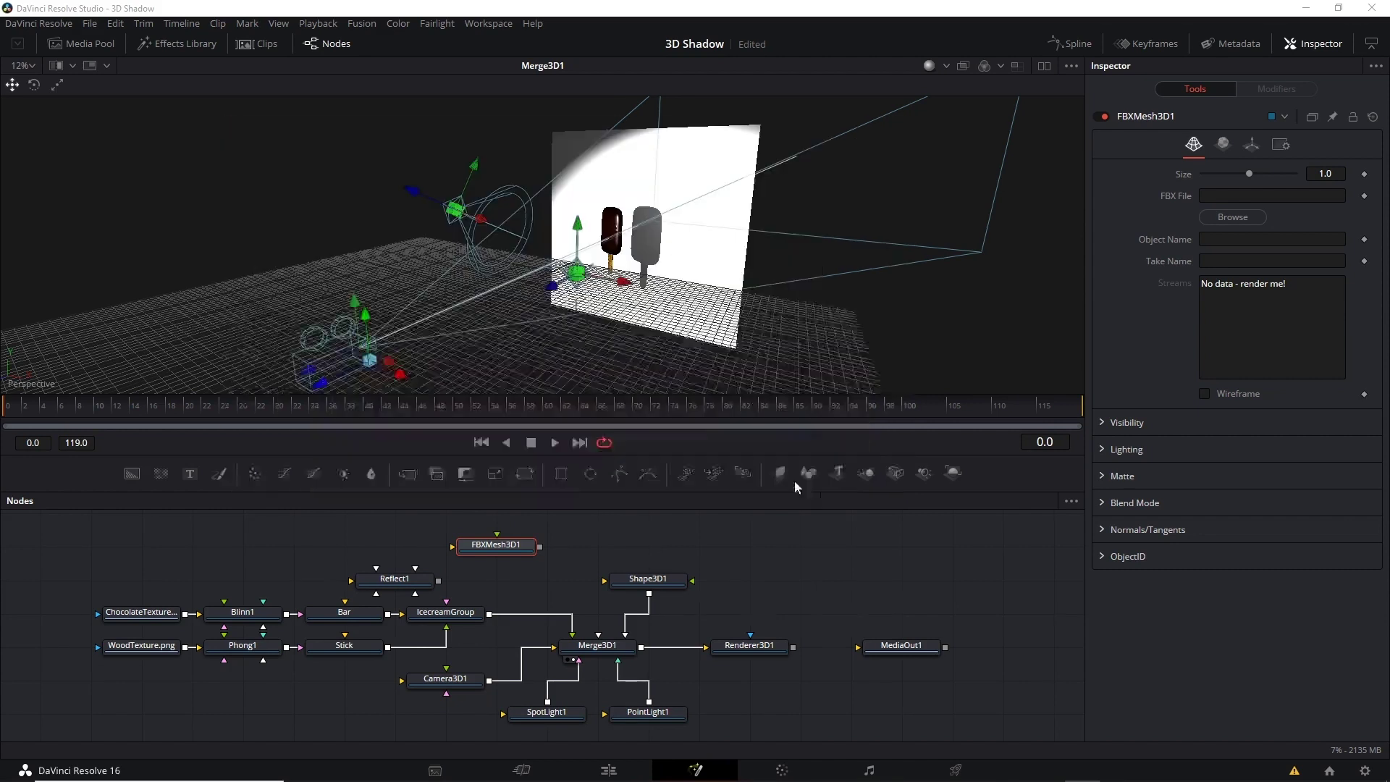
Wire FBXMesh3D1 into Merge3D1 and connect Reflect1 as its material.
{"action": "left_click_drag", "start_coordinate": [541, 547], "coordinate": [599, 639]}
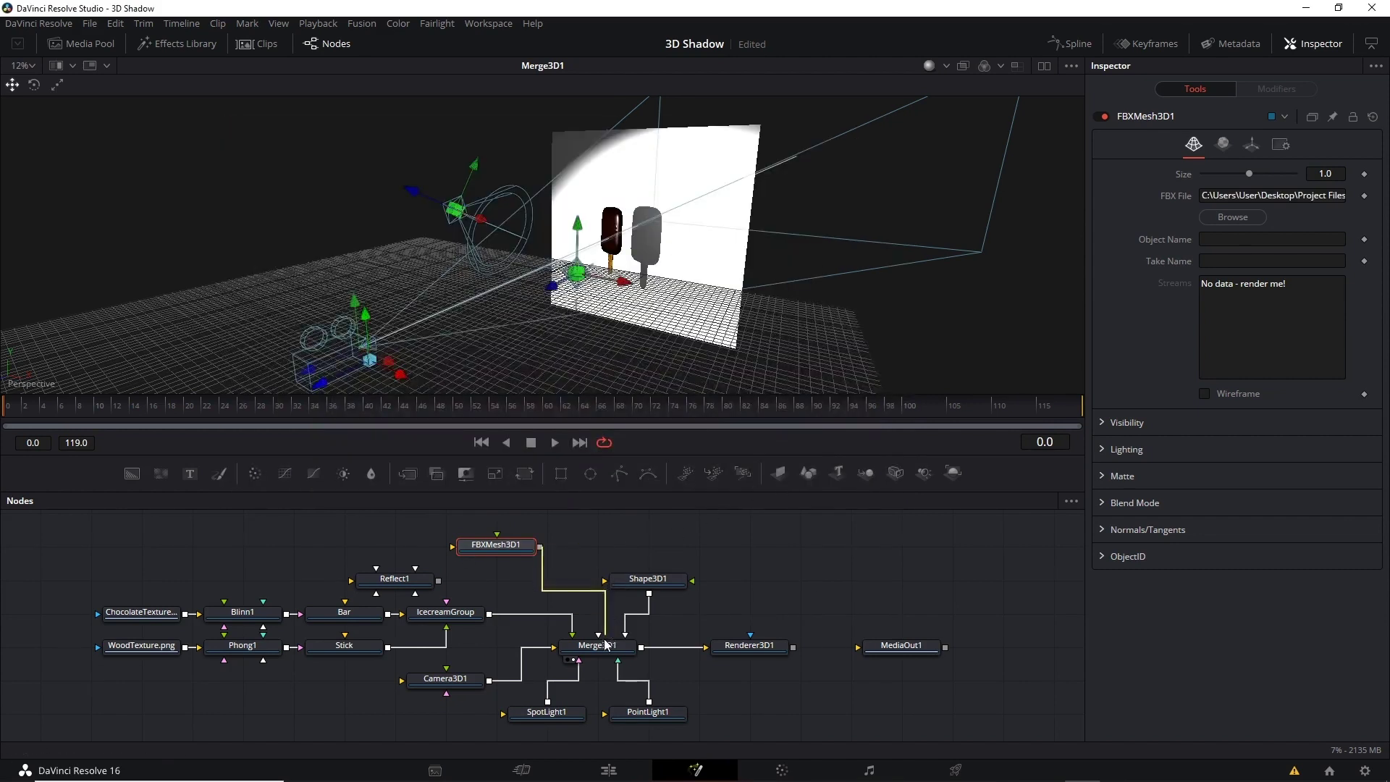
{"action": "mouse_move", "coordinate": [471, 546]}
{"action": "left_mouse_down"}
{"action": "mouse_move", "coordinate": [471, 580]}
{"action": "mouse_move", "coordinate": [507, 585]}
{"action": "left_mouse_up"}
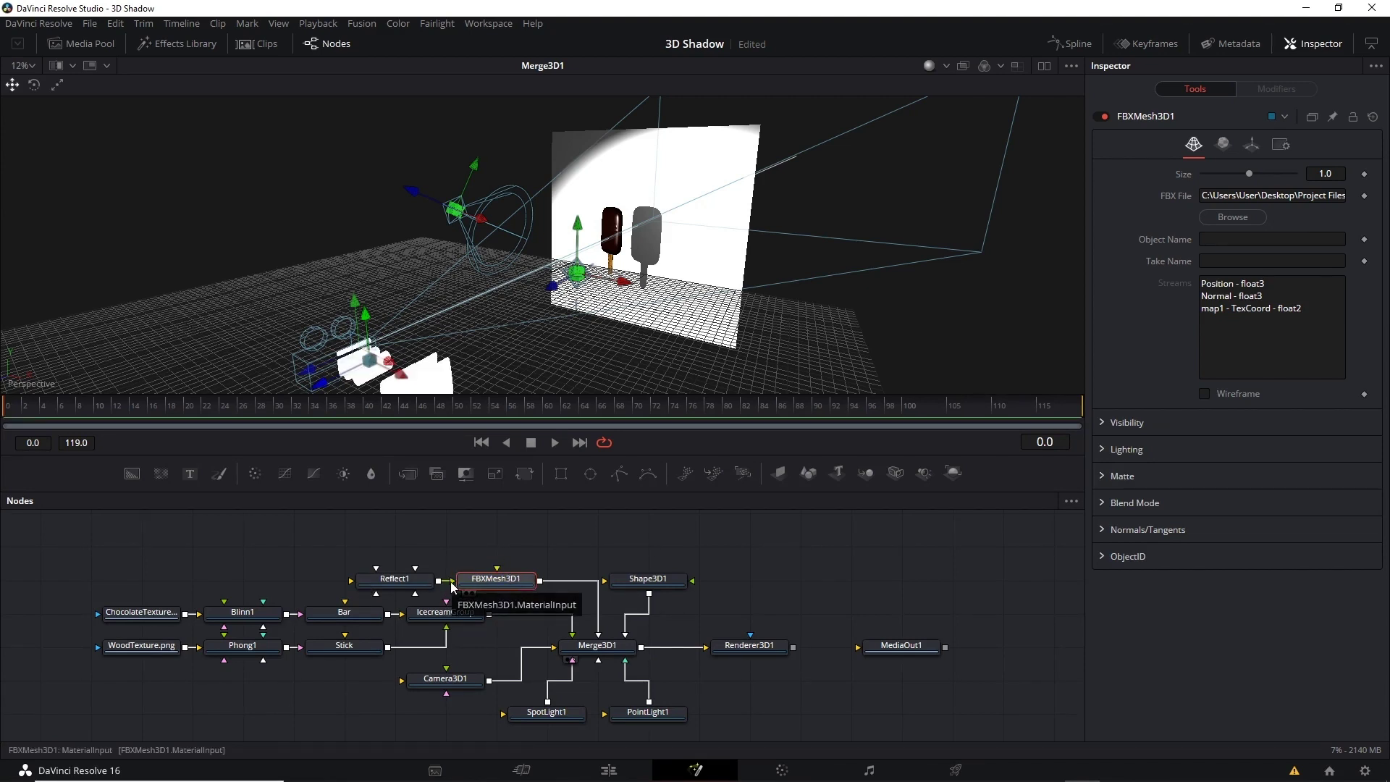
{"action": "mouse_move", "coordinate": [390, 384]}
{"action": "left_mouse_down"}
{"action": "mouse_move", "coordinate": [343, 384]}
{"action": "mouse_move", "coordinate": [644, 326]}
{"action": "left_mouse_up"}
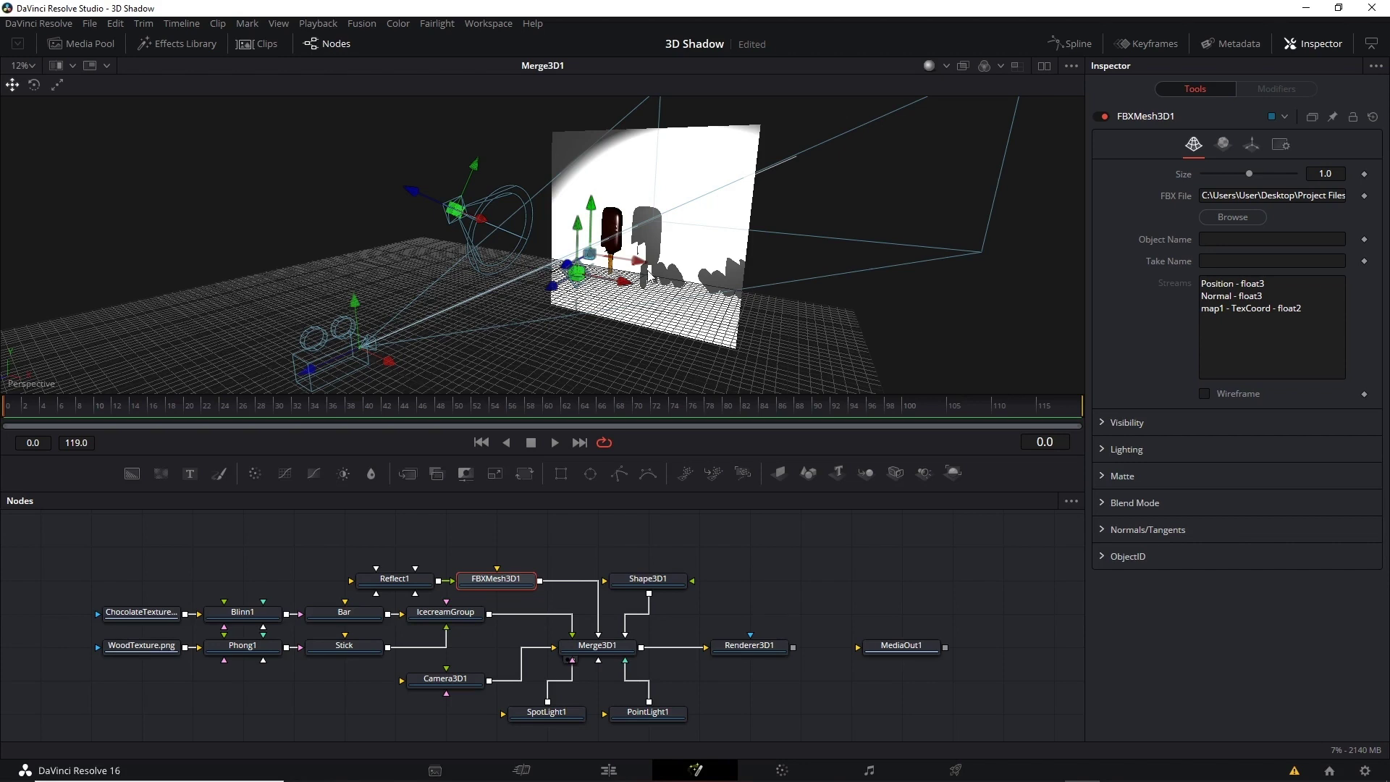
Show the scene as wireframe through Camera3D1 and shift the ice cold text left.
{"action": "right_click", "coordinate": [808, 306]}
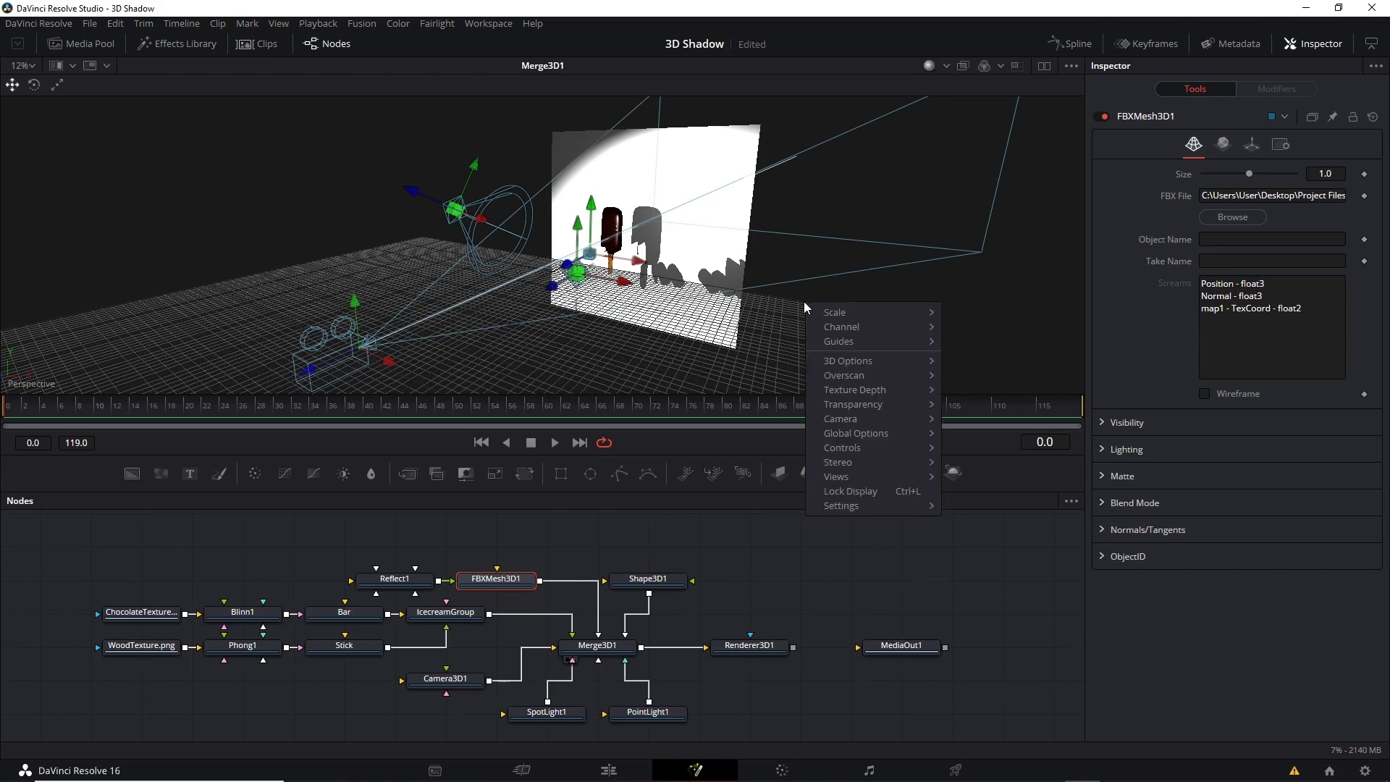
{"action": "mouse_move", "coordinate": [906, 361]}
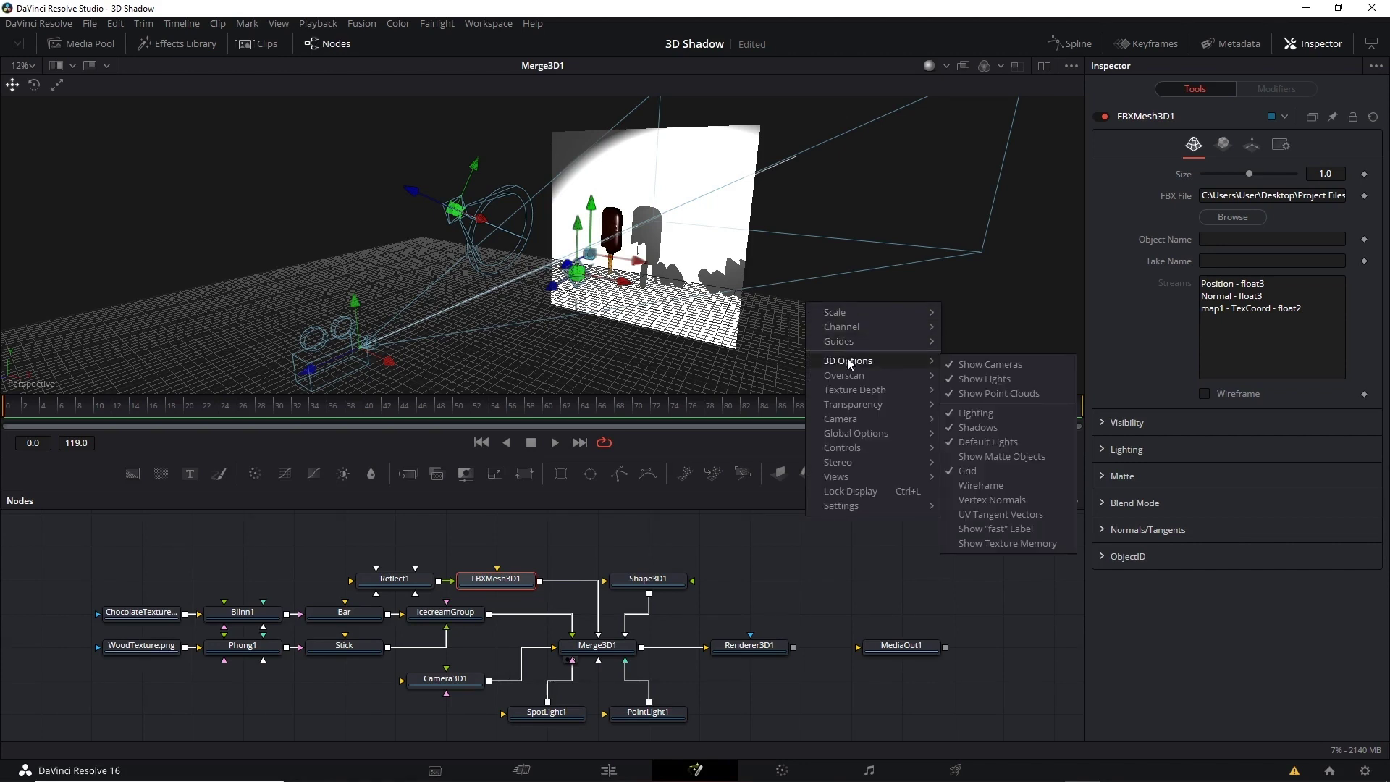
{"action": "left_click", "coordinate": [977, 484]}
{"action": "right_click", "coordinate": [796, 316]}
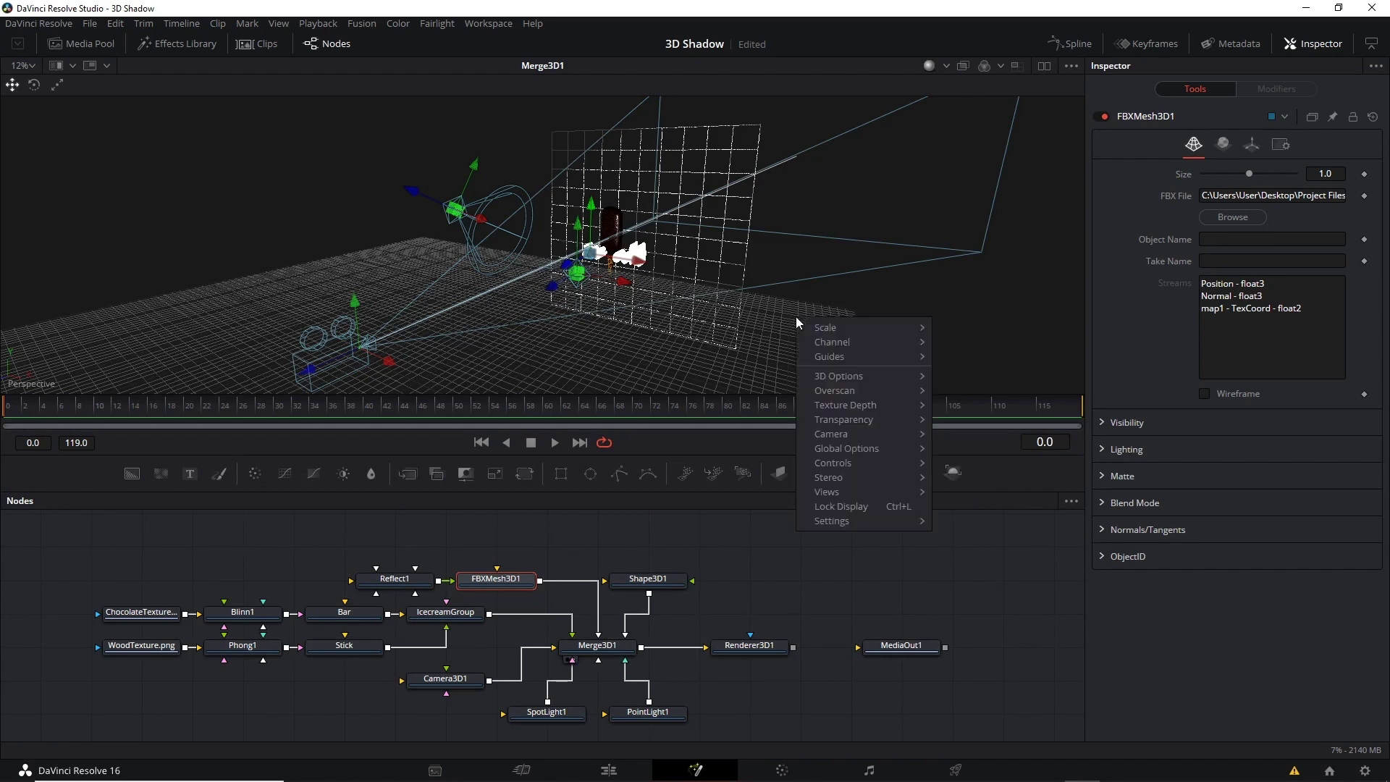
{"action": "mouse_move", "coordinate": [841, 421]}
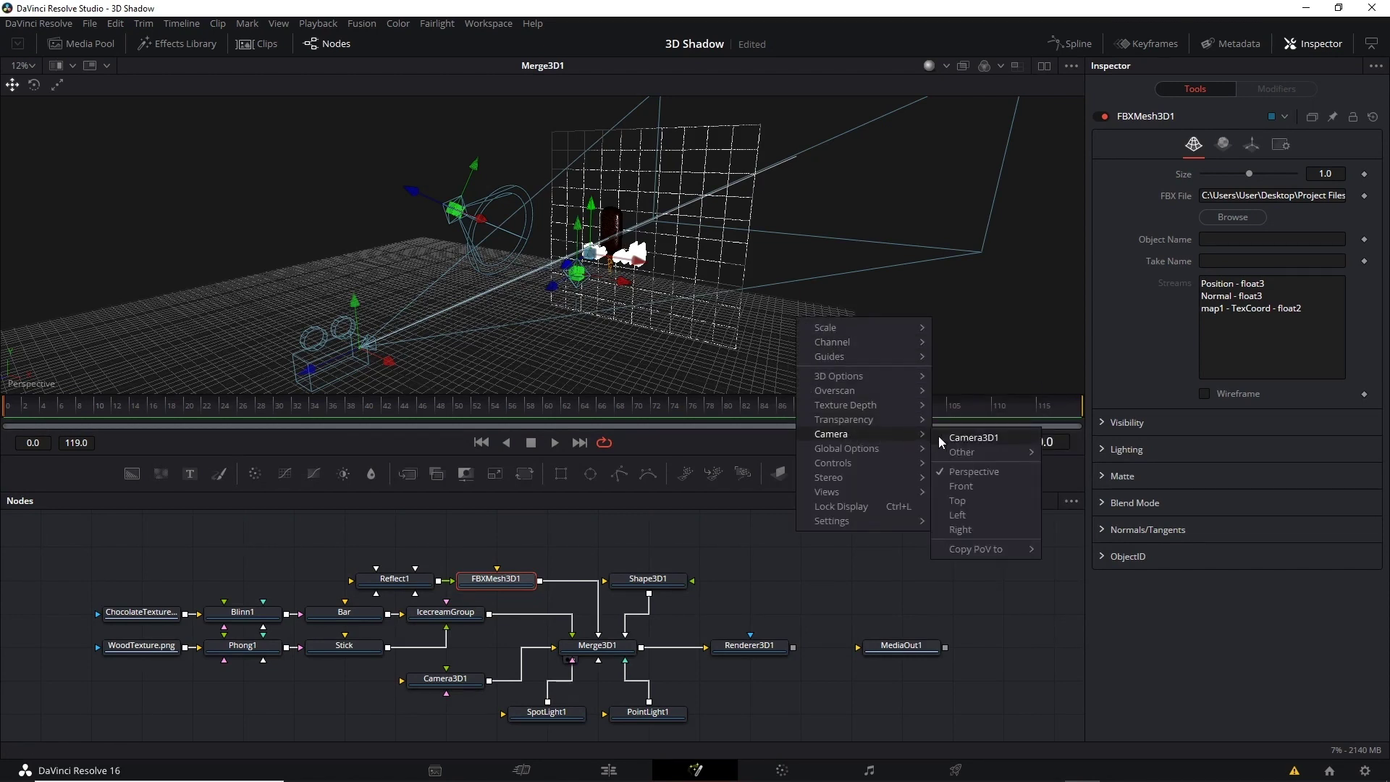
{"action": "left_click", "coordinate": [971, 438]}
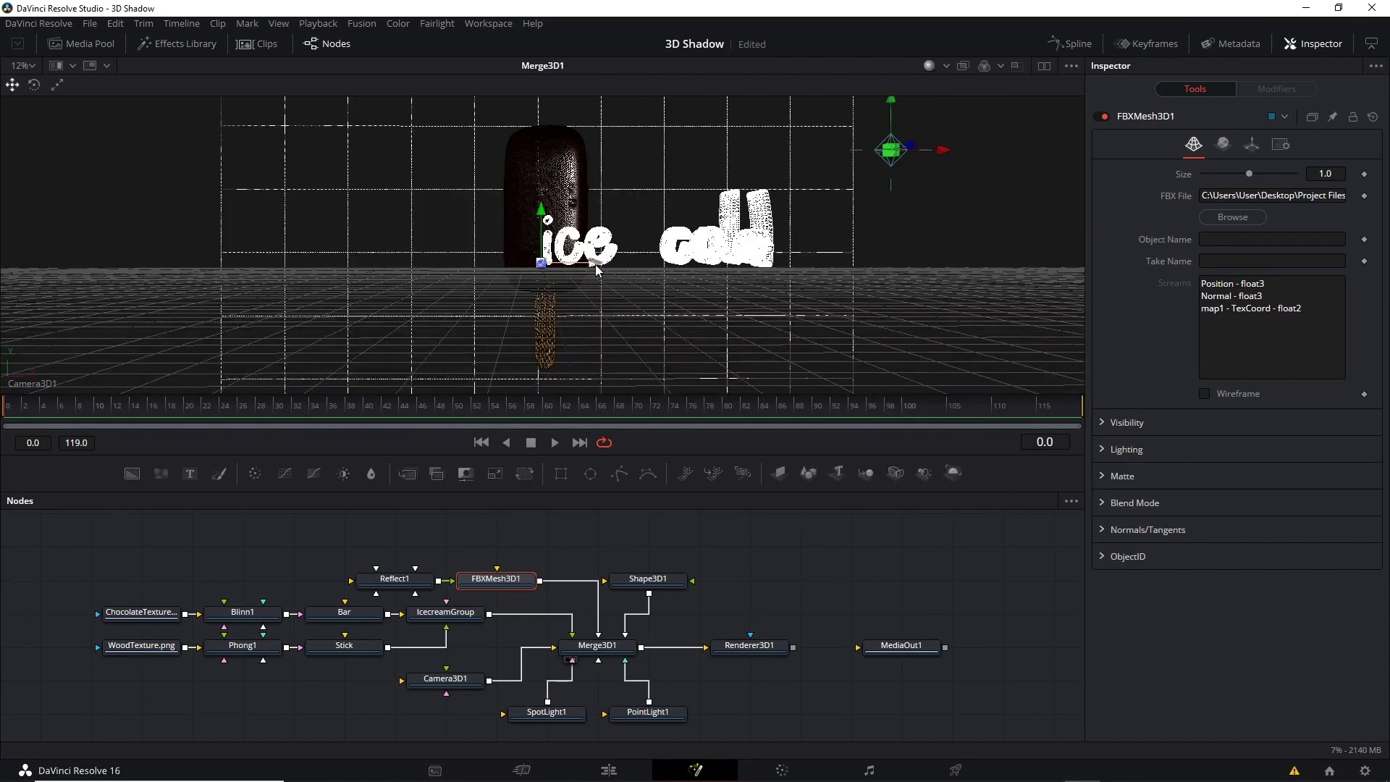
{"action": "left_click_drag", "start_coordinate": [526, 277], "coordinate": [493, 274]}
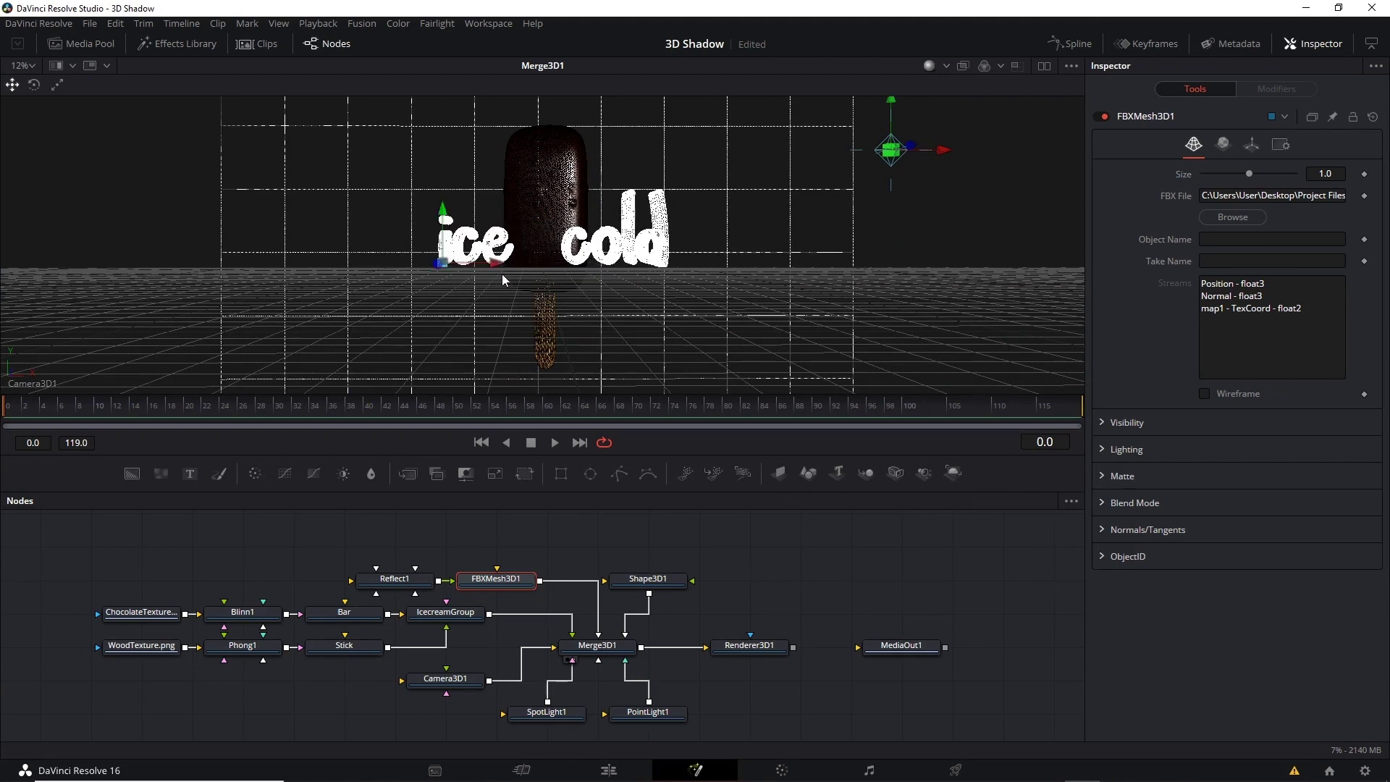
Scale the ice cold text to 1.93, reposition it on X, and slide IcecreamGroup left.
{"action": "left_click", "coordinate": [1253, 144]}
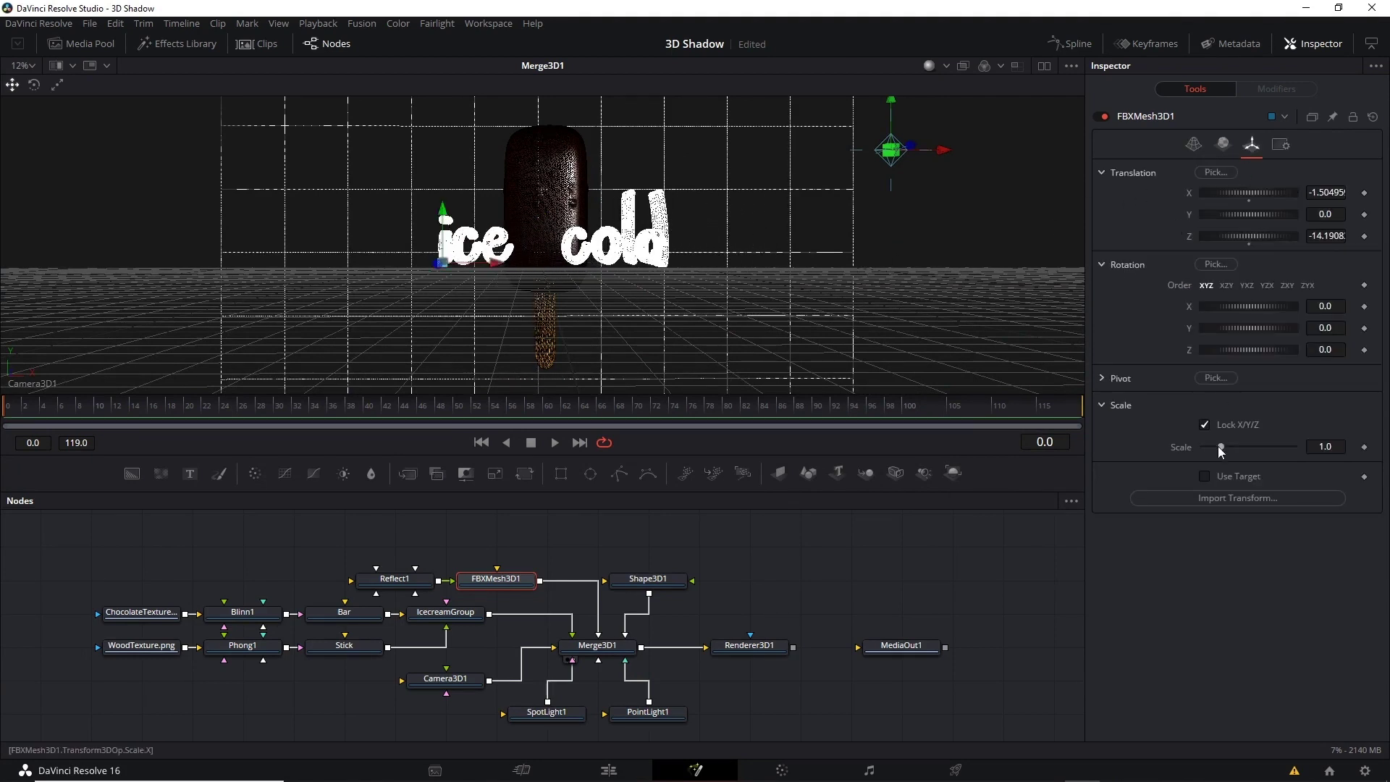
{"action": "left_click_drag", "start_coordinate": [1220, 446], "coordinate": [1242, 446]}
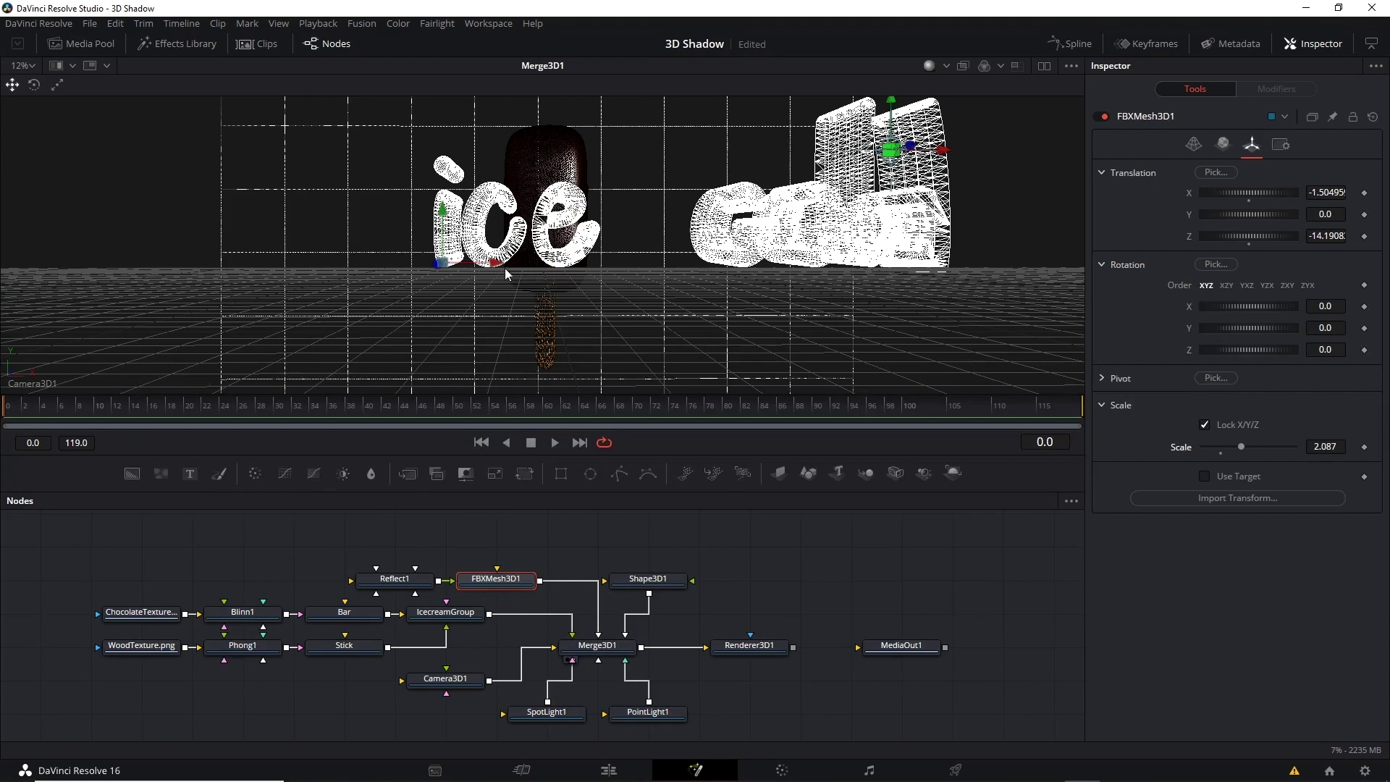
{"action": "mouse_move", "coordinate": [507, 270]}
{"action": "left_mouse_down"}
{"action": "mouse_move", "coordinate": [347, 268]}
{"action": "mouse_move", "coordinate": [341, 348]}
{"action": "left_mouse_up"}
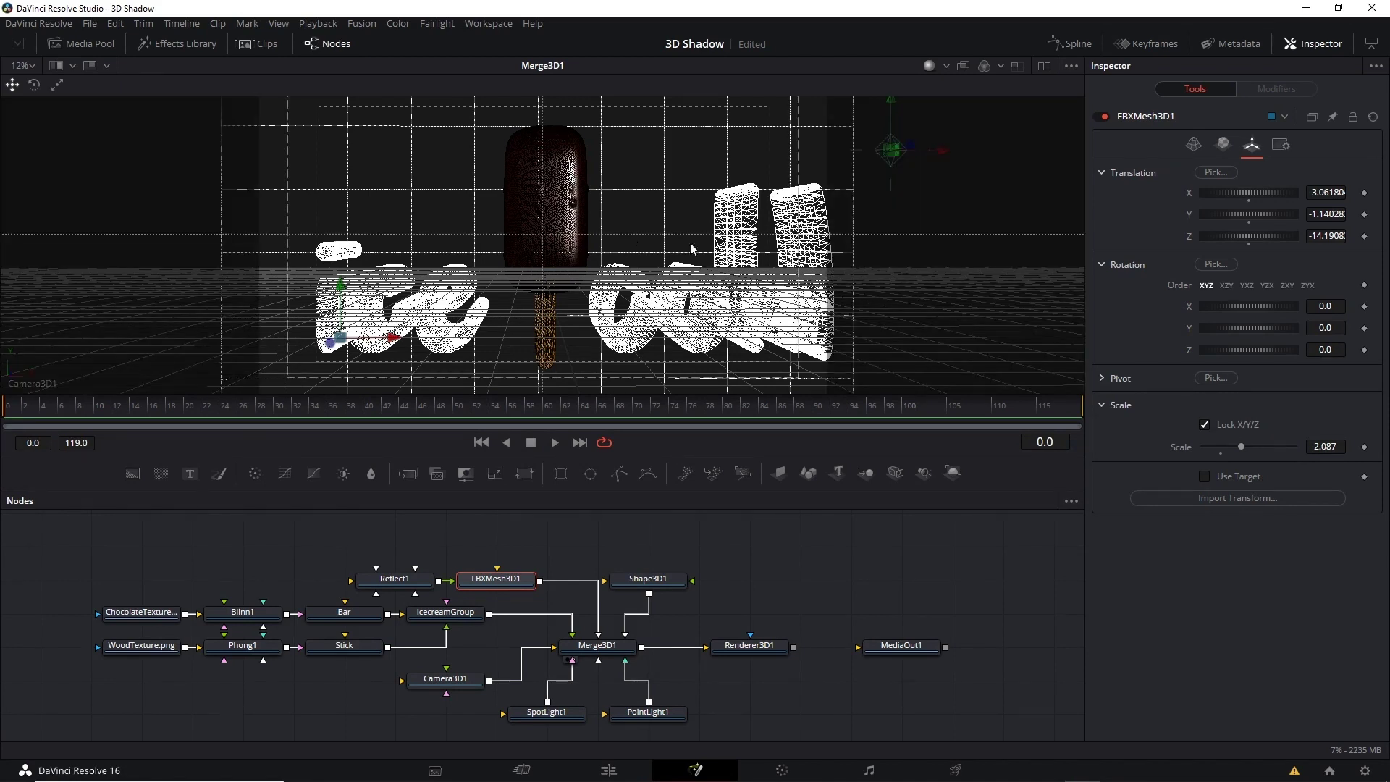
{"action": "left_click_drag", "start_coordinate": [395, 339], "coordinate": [364, 339]}
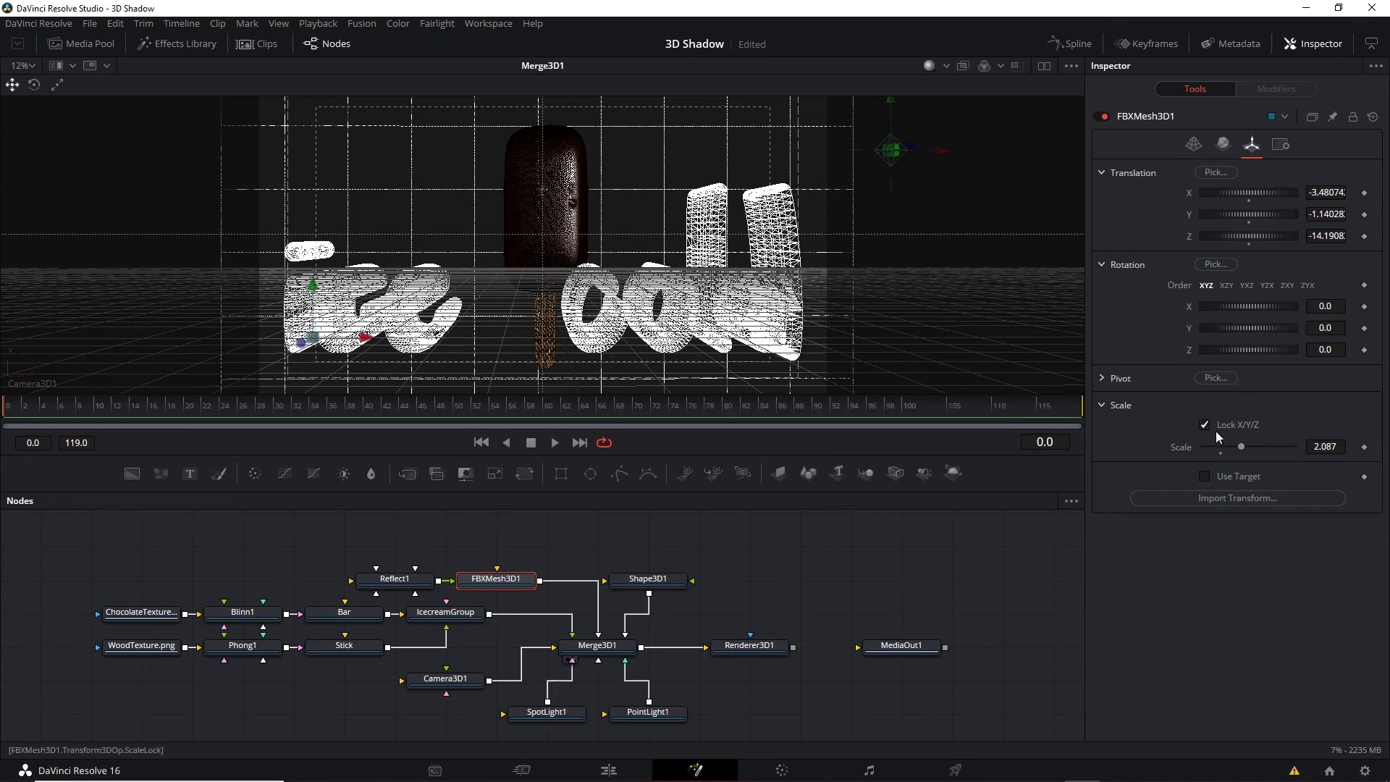
{"action": "left_click_drag", "start_coordinate": [1240, 447], "coordinate": [1236, 448]}
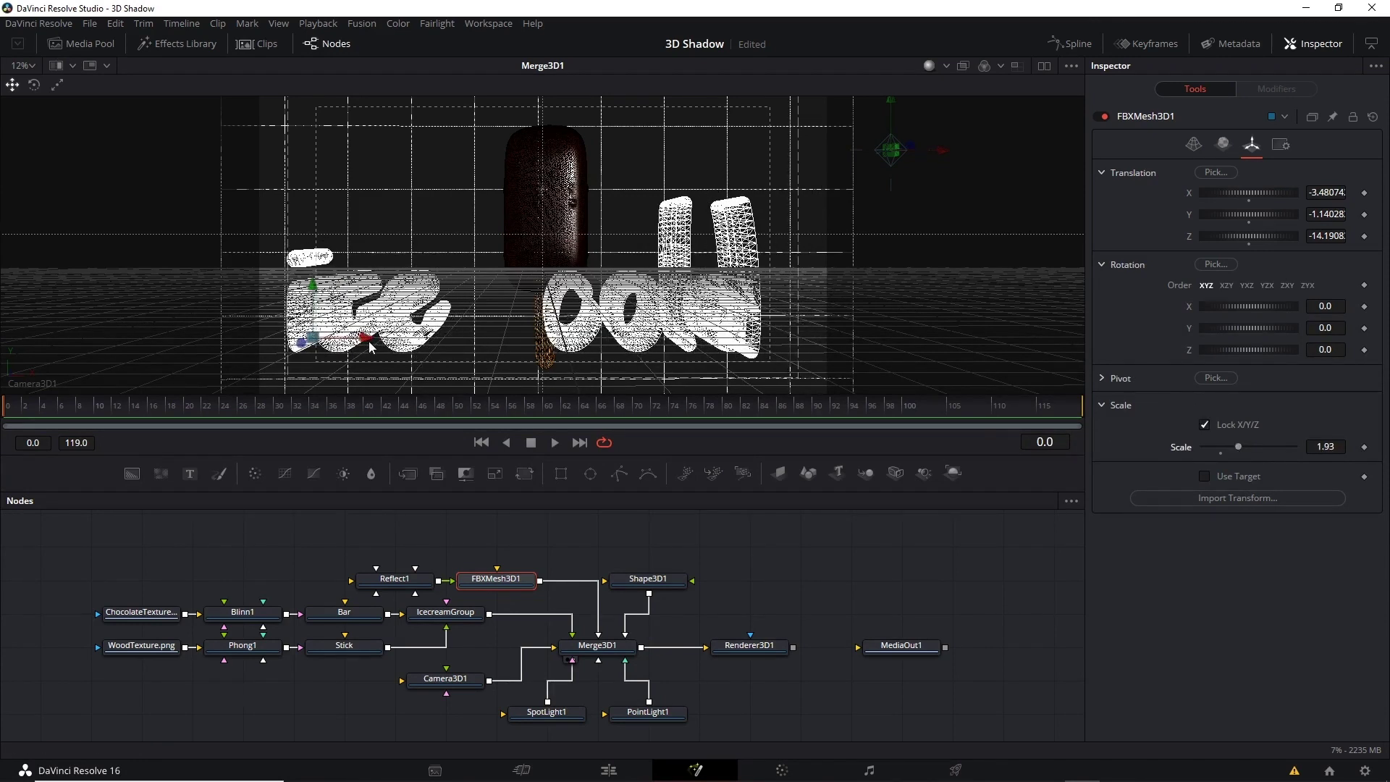
{"action": "left_click_drag", "start_coordinate": [368, 339], "coordinate": [384, 339]}
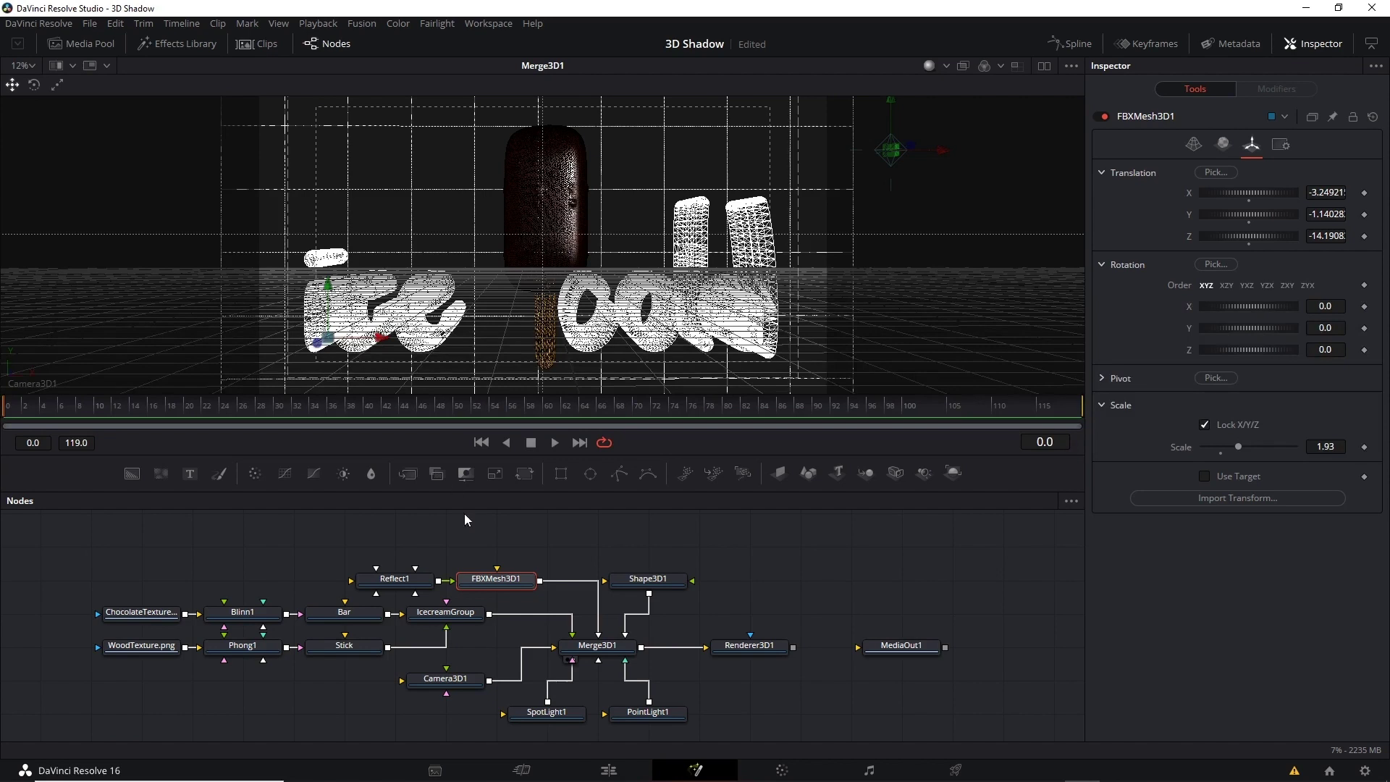
{"action": "left_click", "coordinate": [431, 613]}
{"action": "left_click_drag", "start_coordinate": [580, 327], "coordinate": [555, 327]}
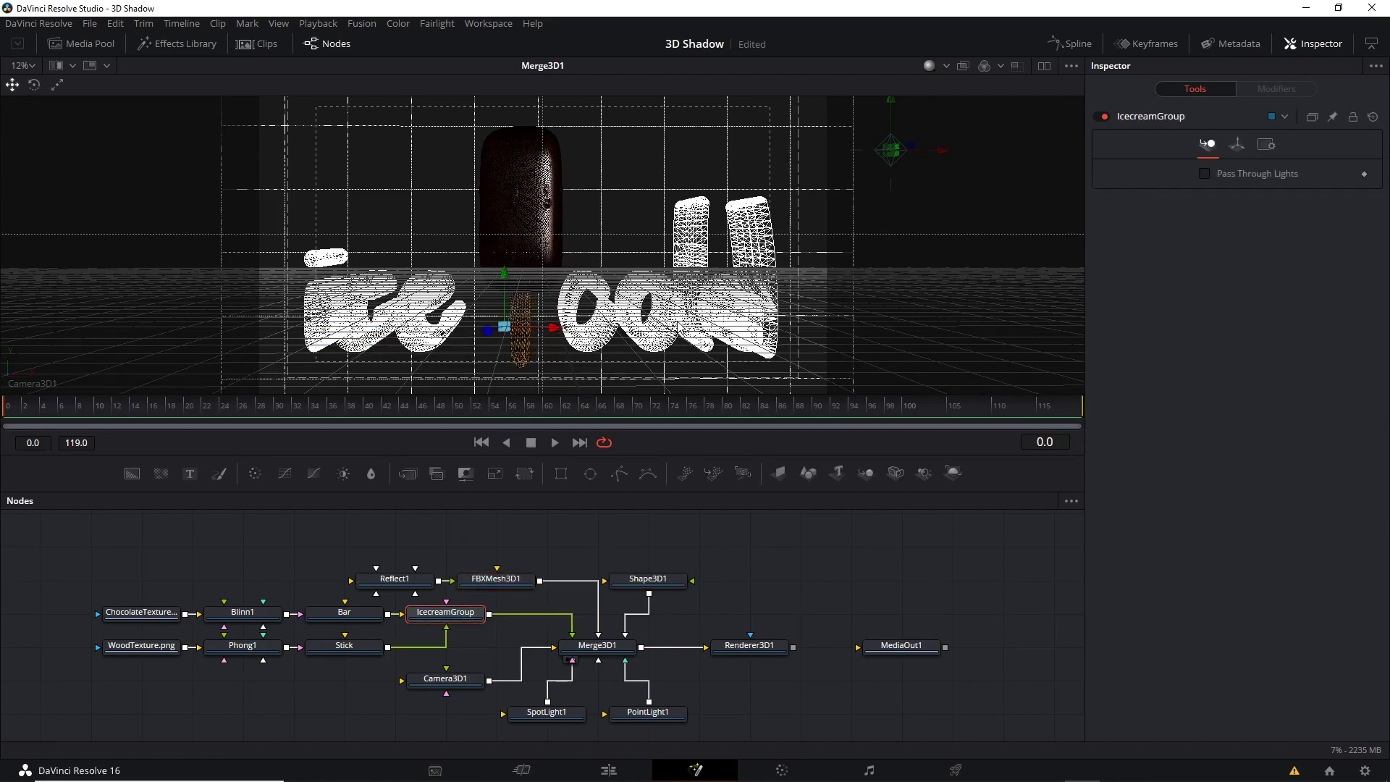
Turn off wireframe in the viewer to show the shaded bar and its shadows.
{"action": "right_click", "coordinate": [943, 291]}
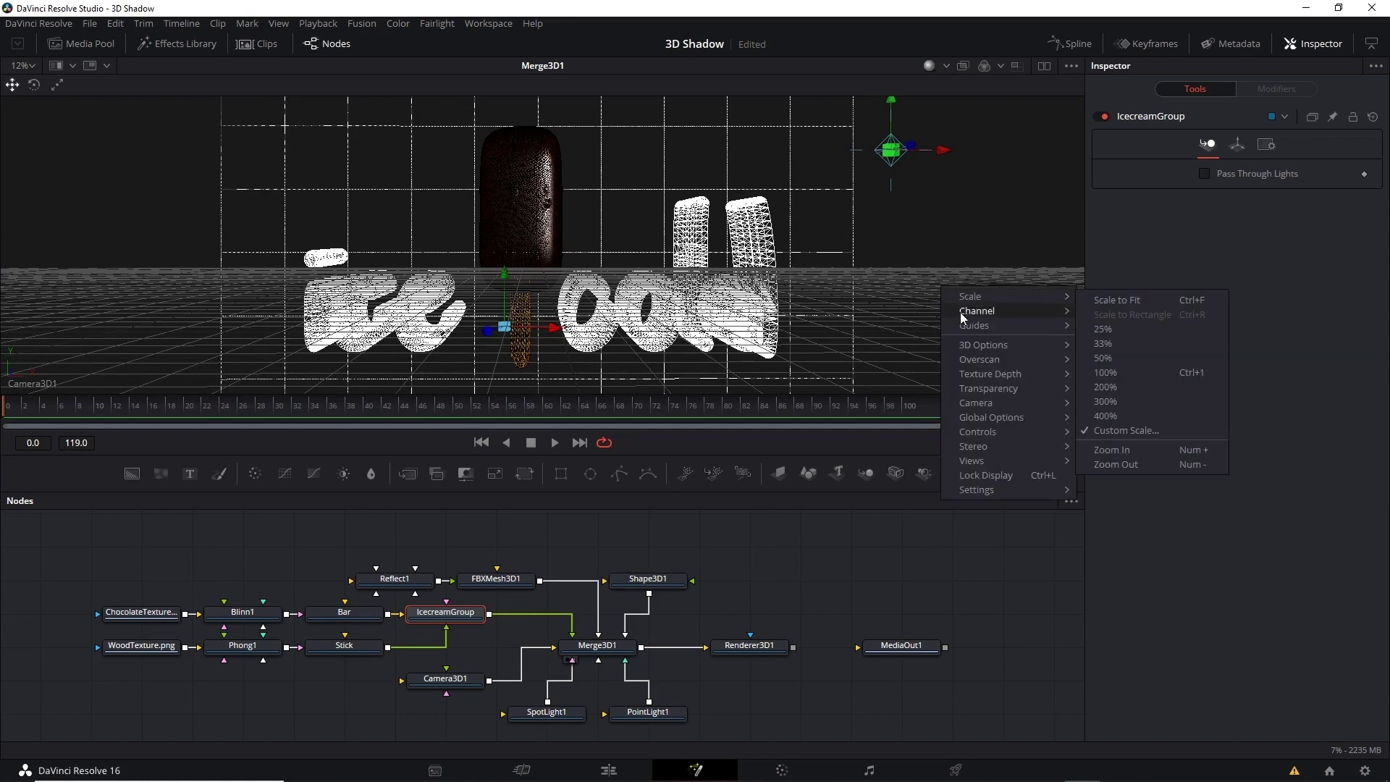
{"action": "mouse_move", "coordinate": [977, 344]}
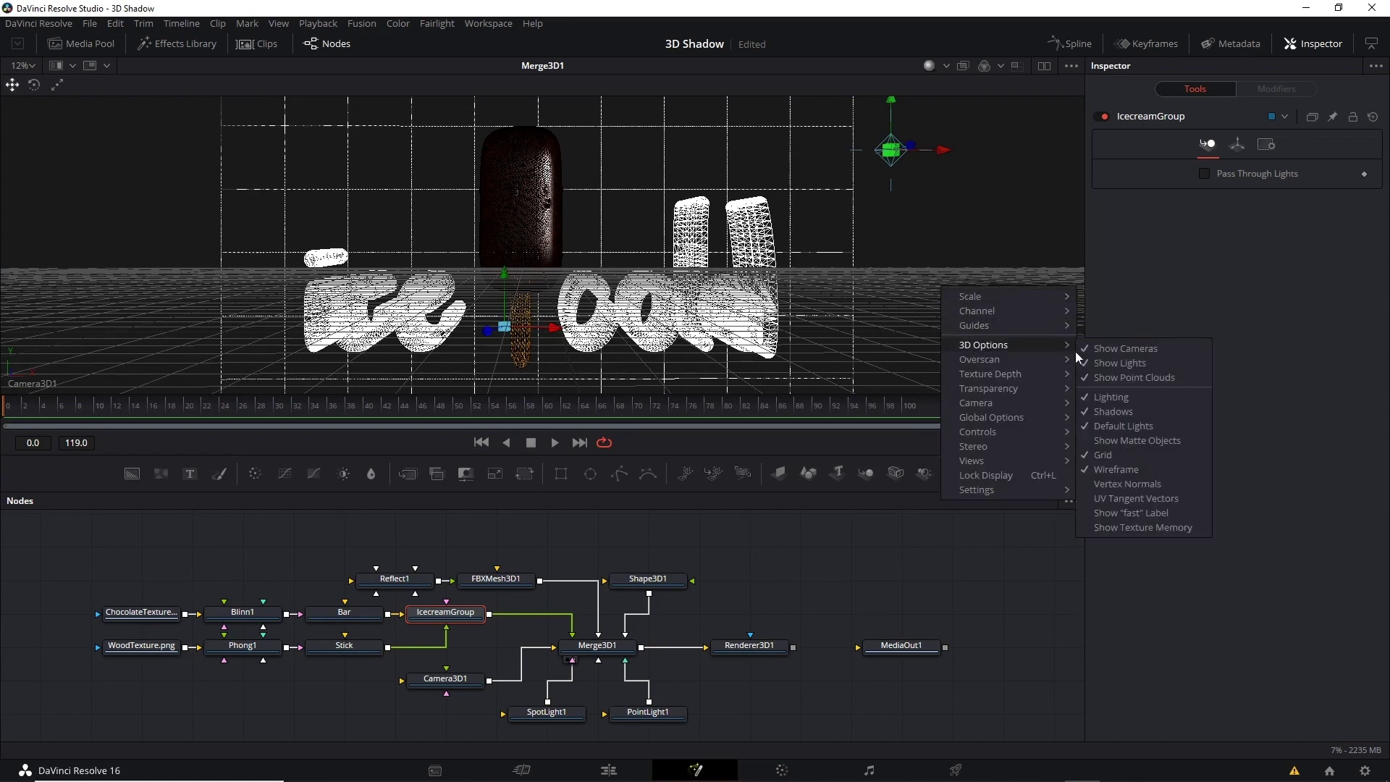
{"action": "left_click", "coordinate": [1137, 471]}
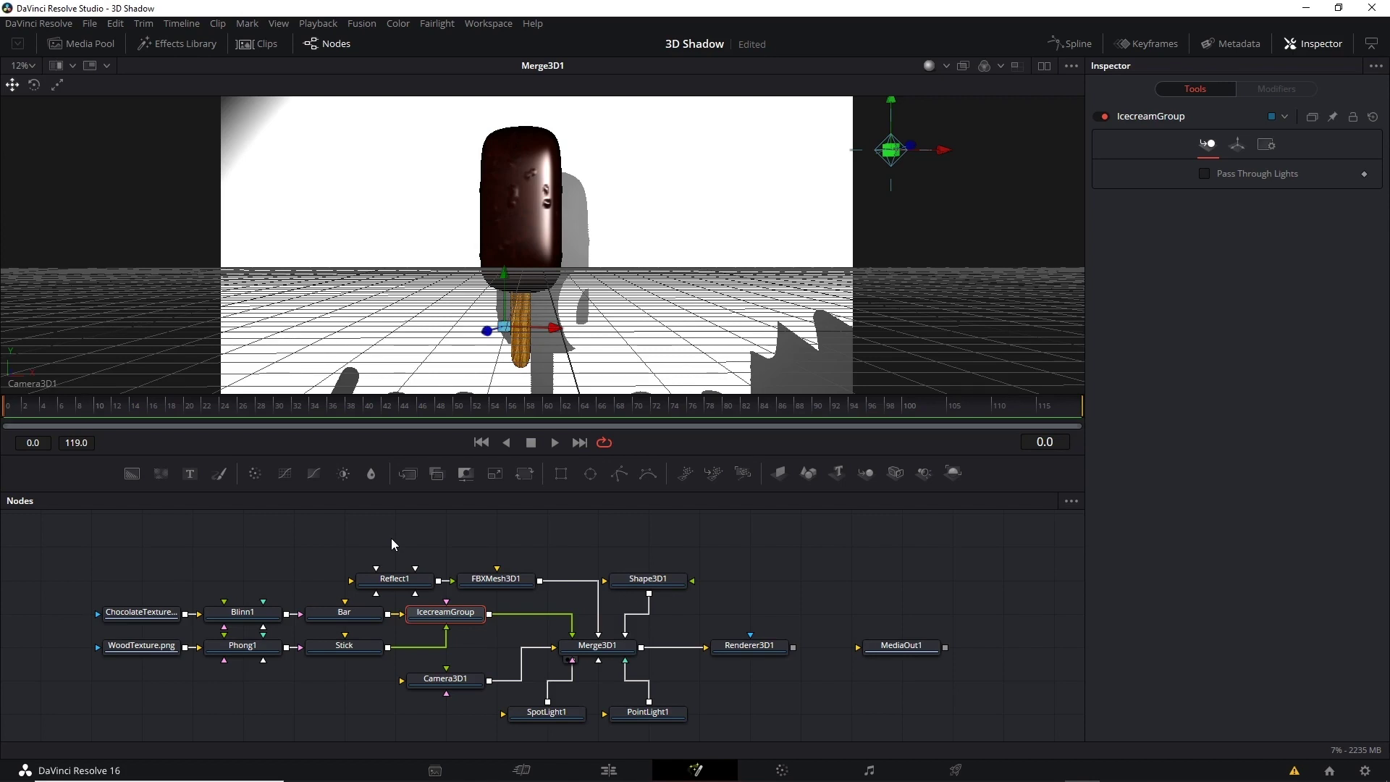
Add a Blinn2 material and connect it to Reflect1's Background Material input.
{"action": "right_click", "coordinate": [320, 549]}
{"action": "mouse_move", "coordinate": [368, 306]}
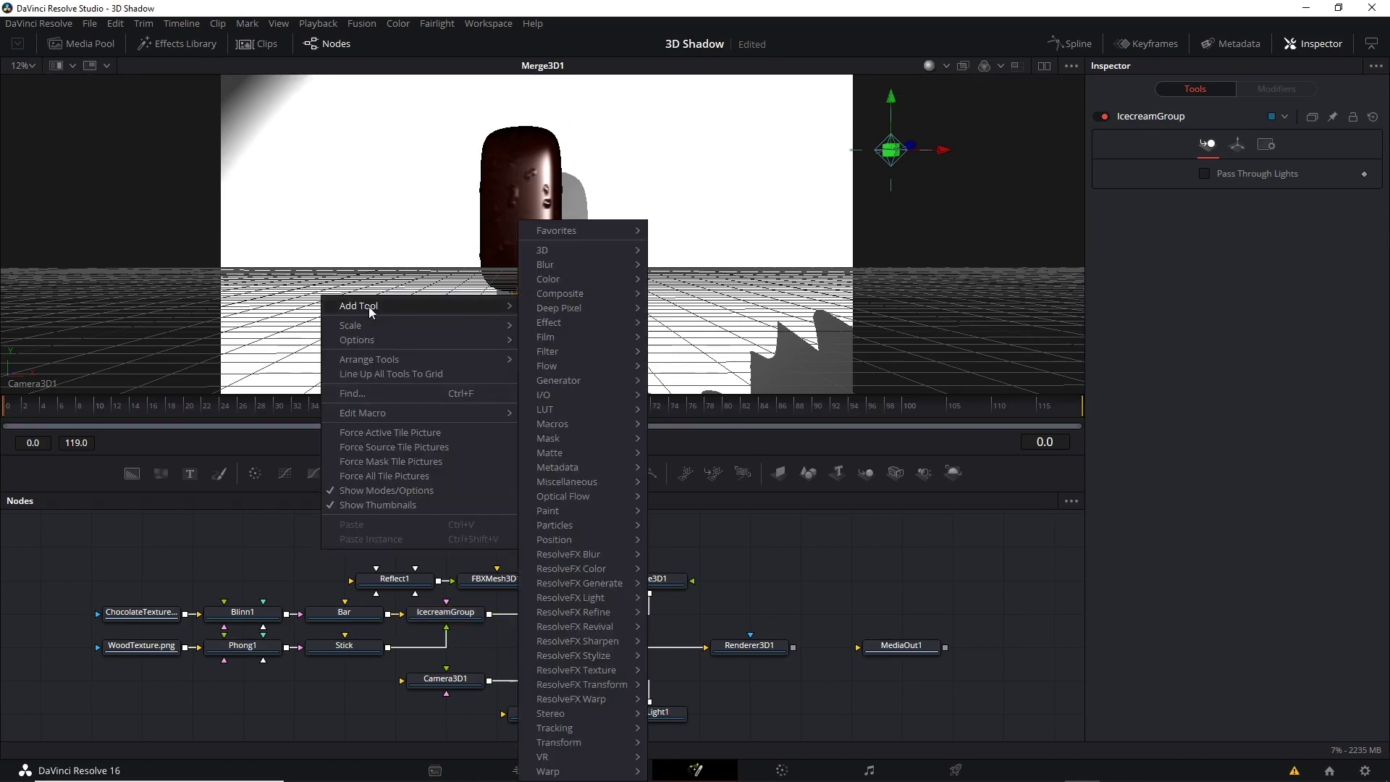
{"action": "mouse_move", "coordinate": [559, 251]}
{"action": "mouse_move", "coordinate": [702, 270]}
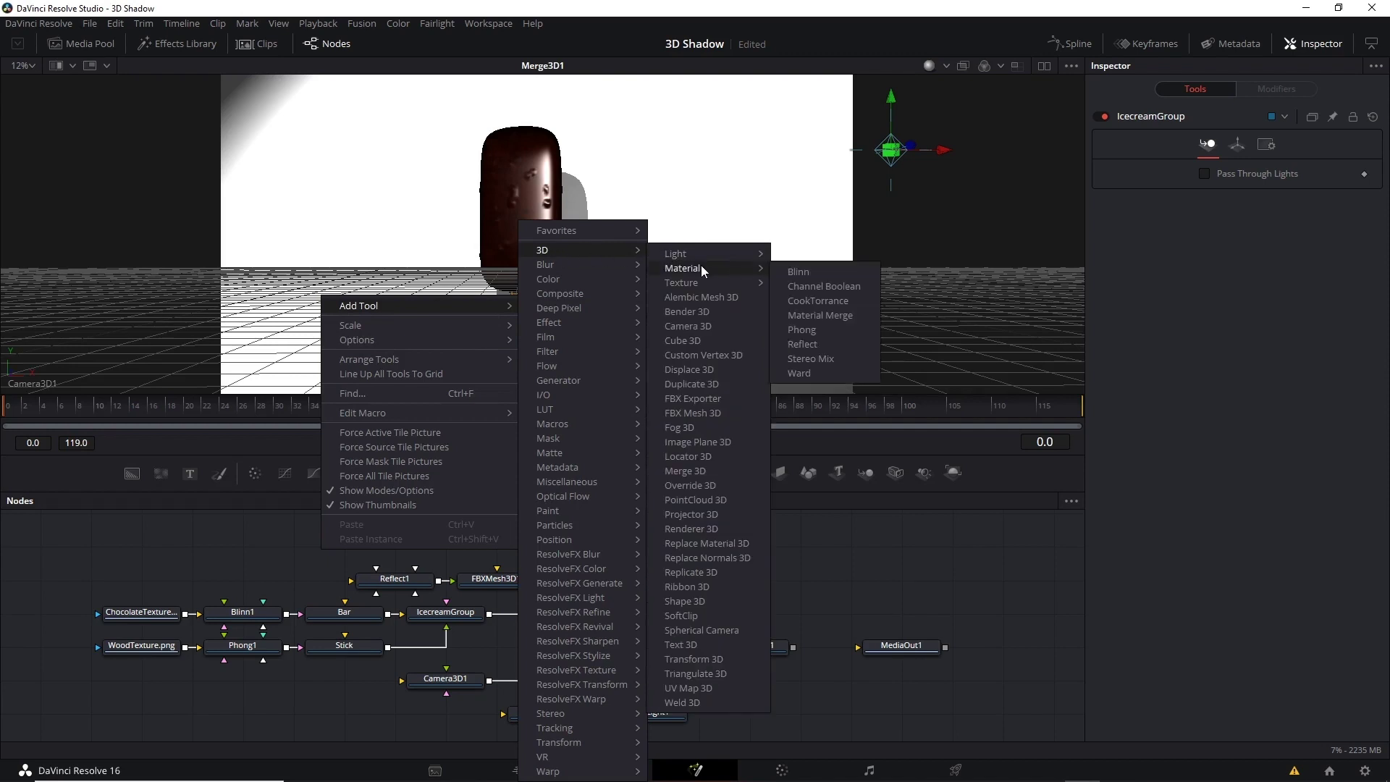
{"action": "left_click", "coordinate": [799, 272]}
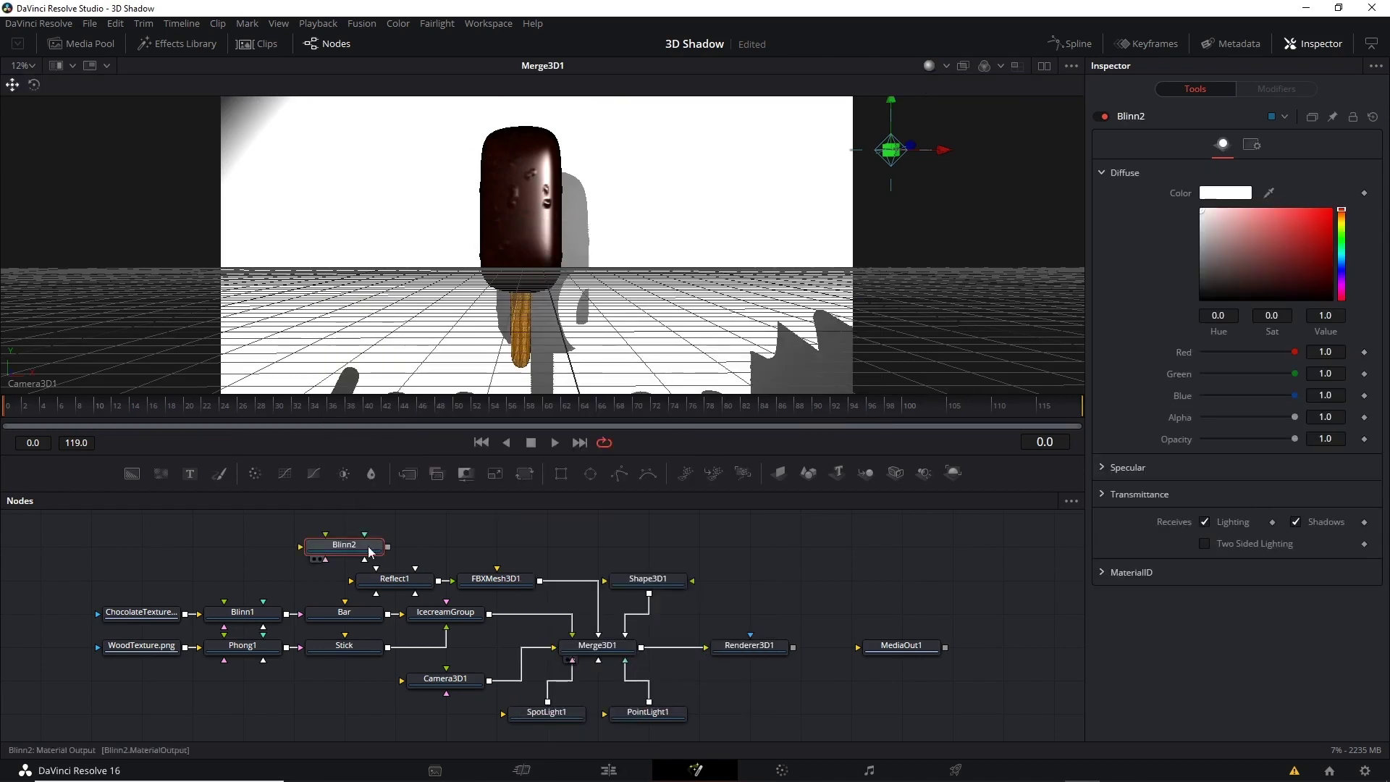
{"action": "left_click_drag", "start_coordinate": [370, 552], "coordinate": [319, 586]}
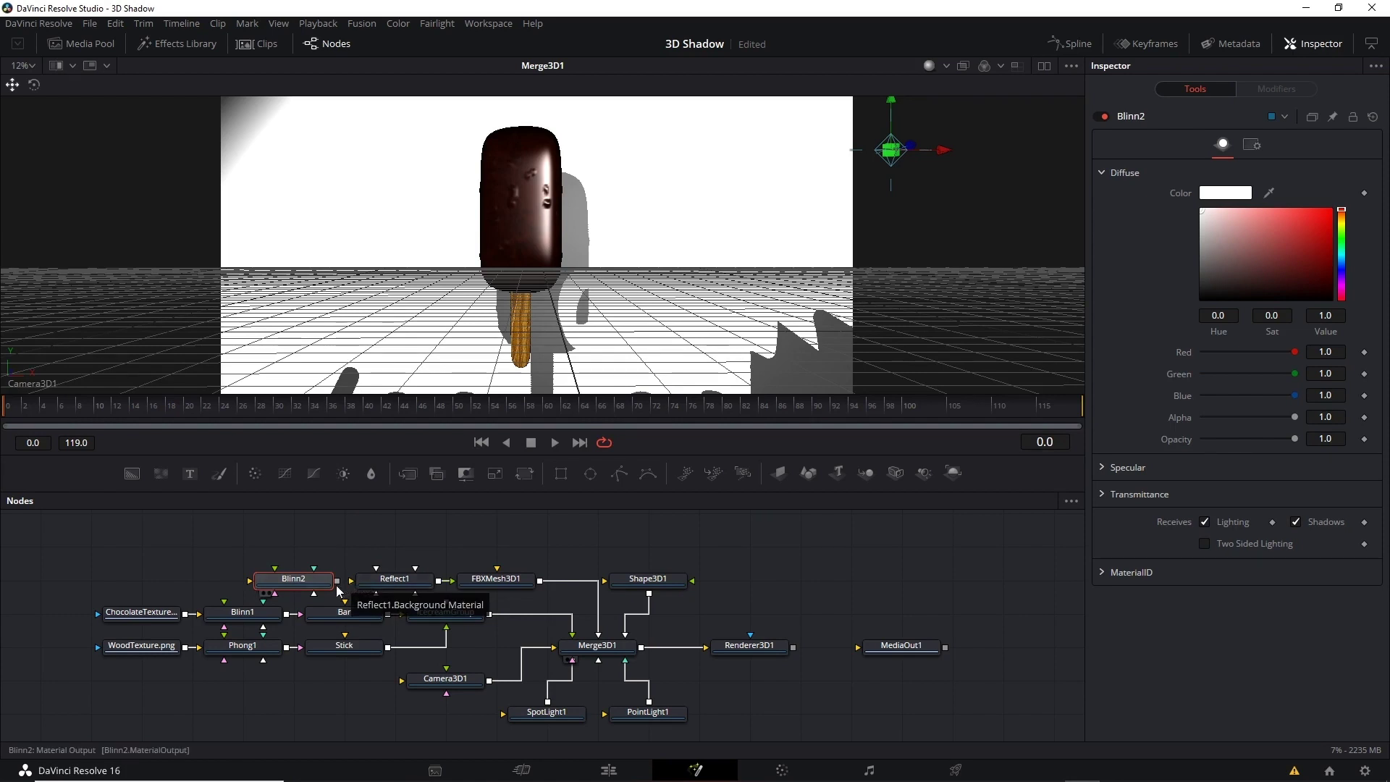
{"action": "left_click_drag", "start_coordinate": [338, 581], "coordinate": [353, 583]}
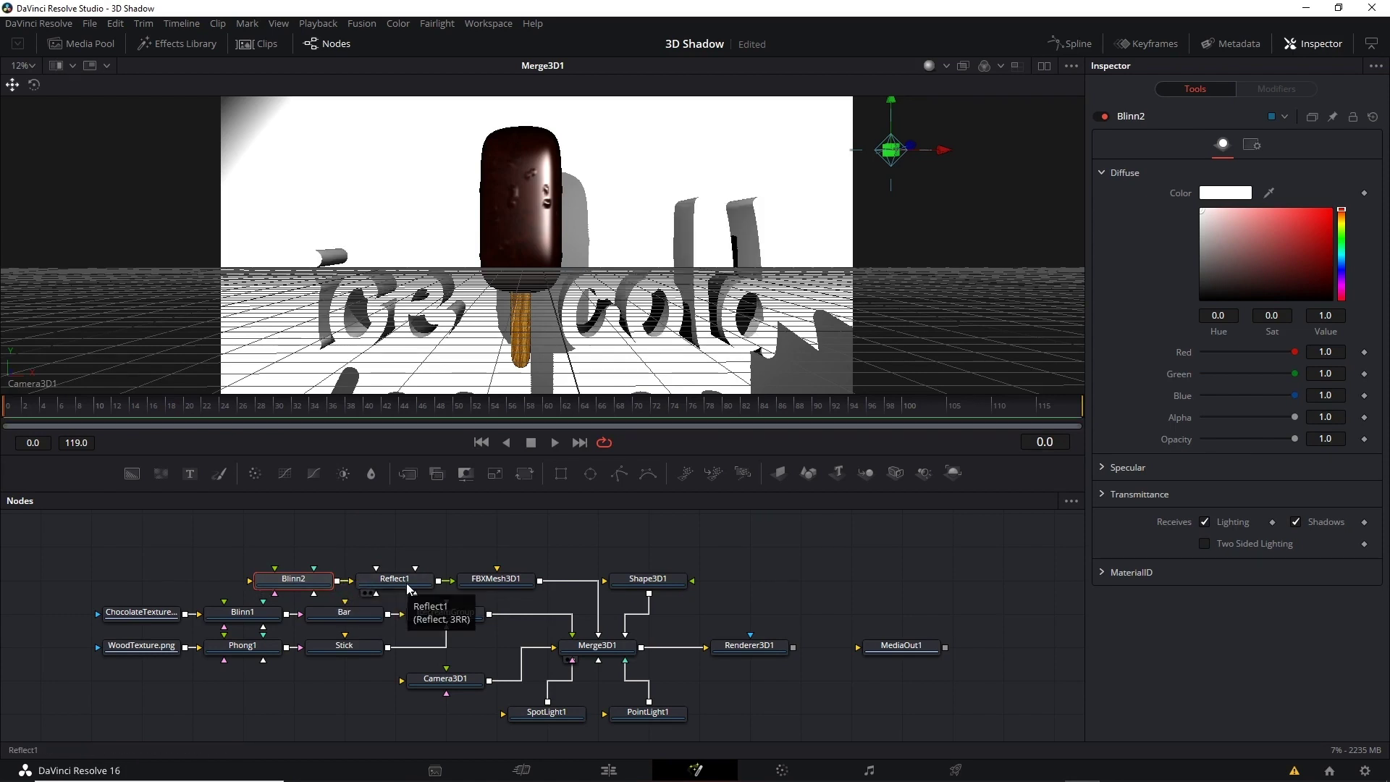
Set Blinn2's diffuse colour to a light blue.
{"action": "left_click", "coordinate": [1341, 268]}
{"action": "left_click", "coordinate": [1269, 238]}
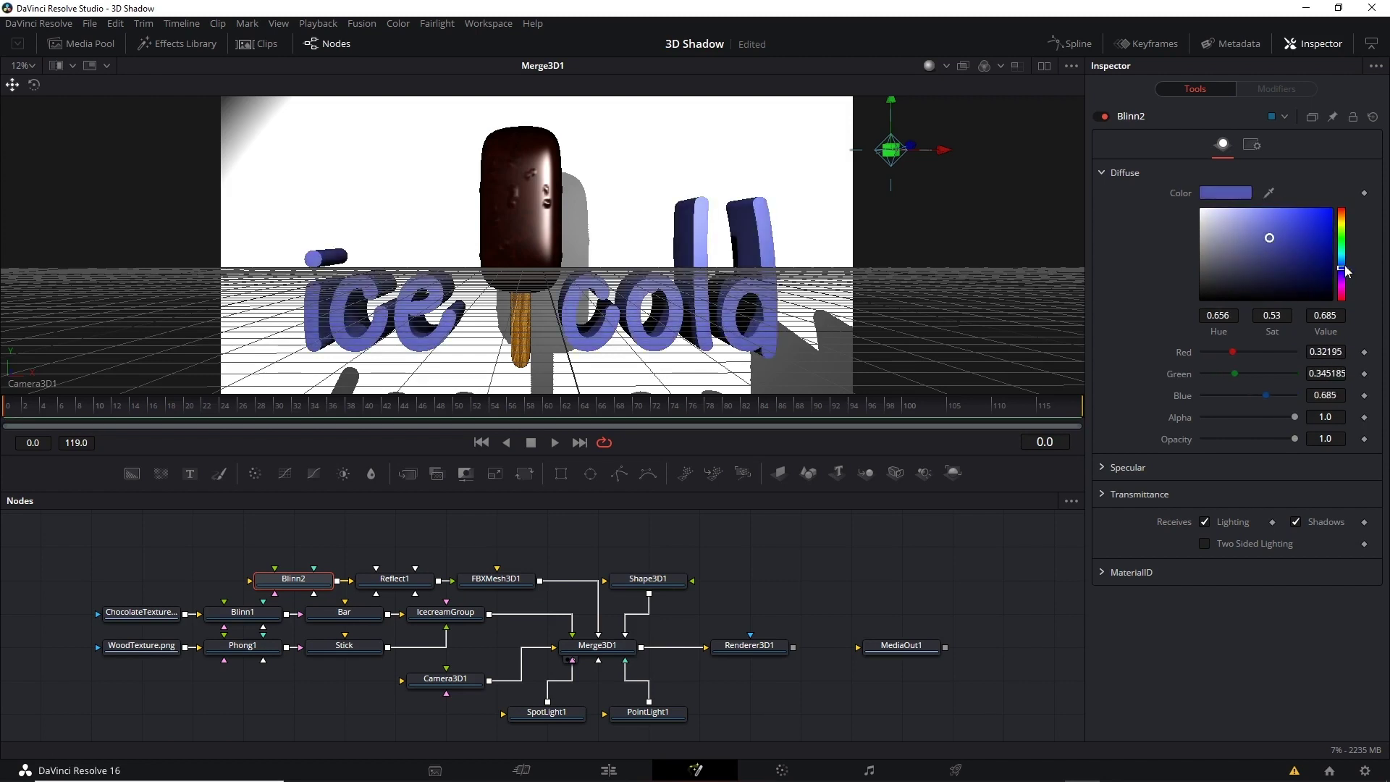
{"action": "left_click", "coordinate": [1341, 262]}
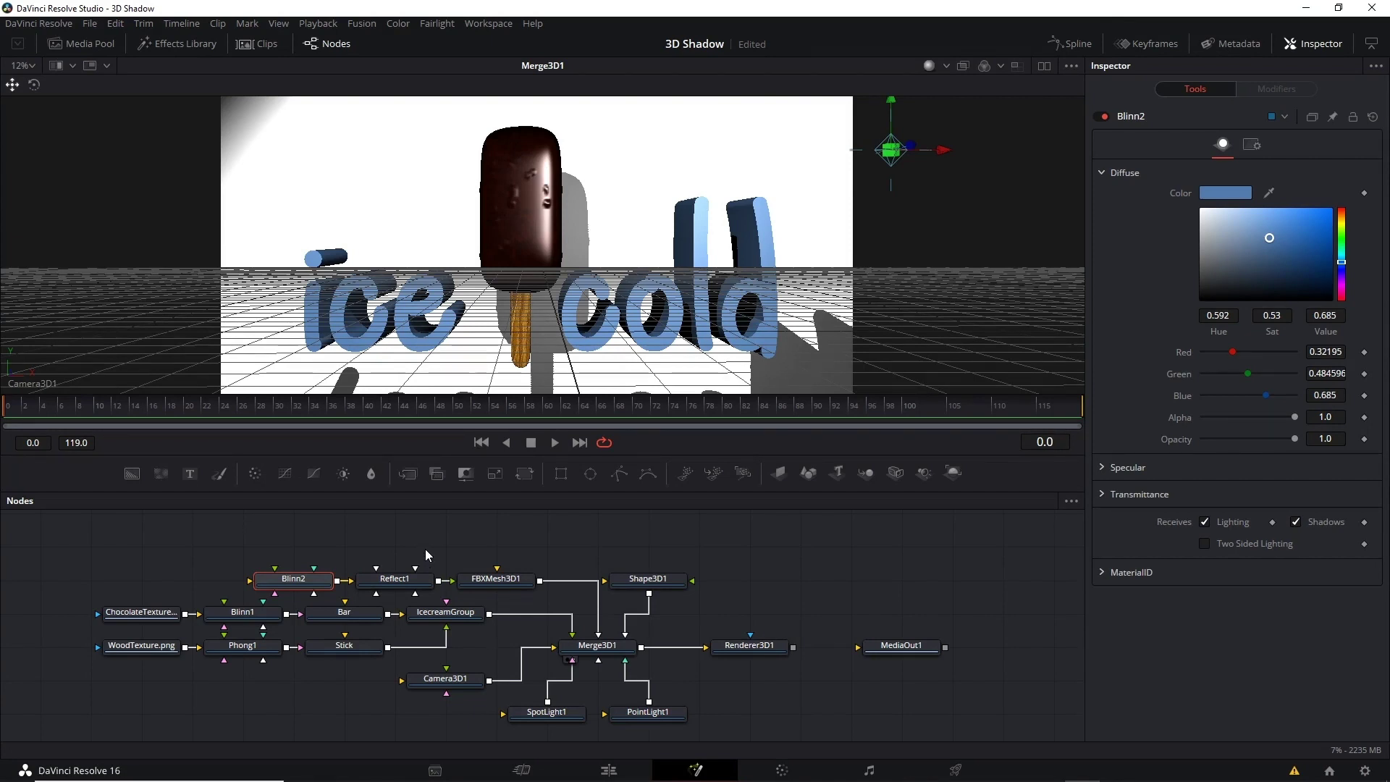
Add a SphereMap texture node and place it beside Reflect1.
{"action": "right_click", "coordinate": [424, 537]}
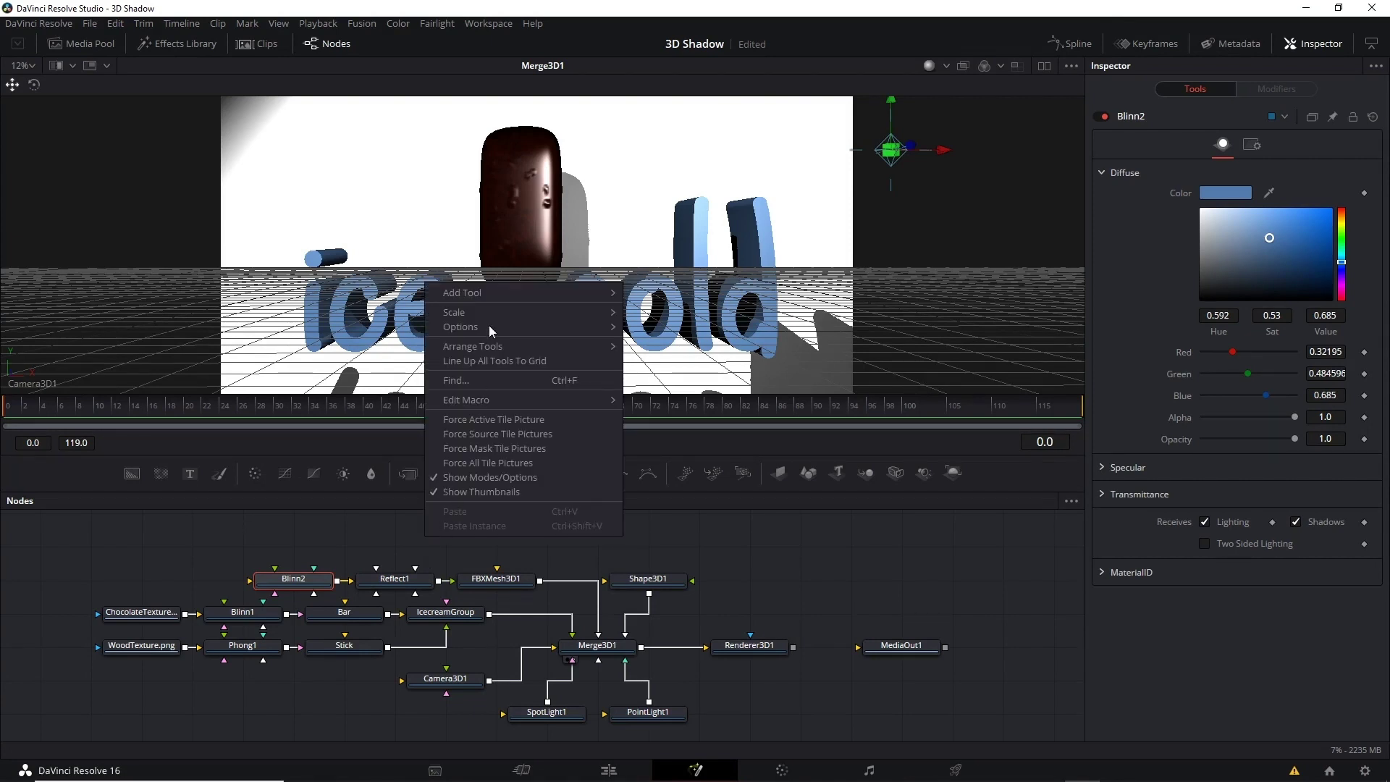
{"action": "mouse_move", "coordinate": [558, 293]}
{"action": "mouse_move", "coordinate": [662, 252]}
{"action": "mouse_move", "coordinate": [826, 282]}
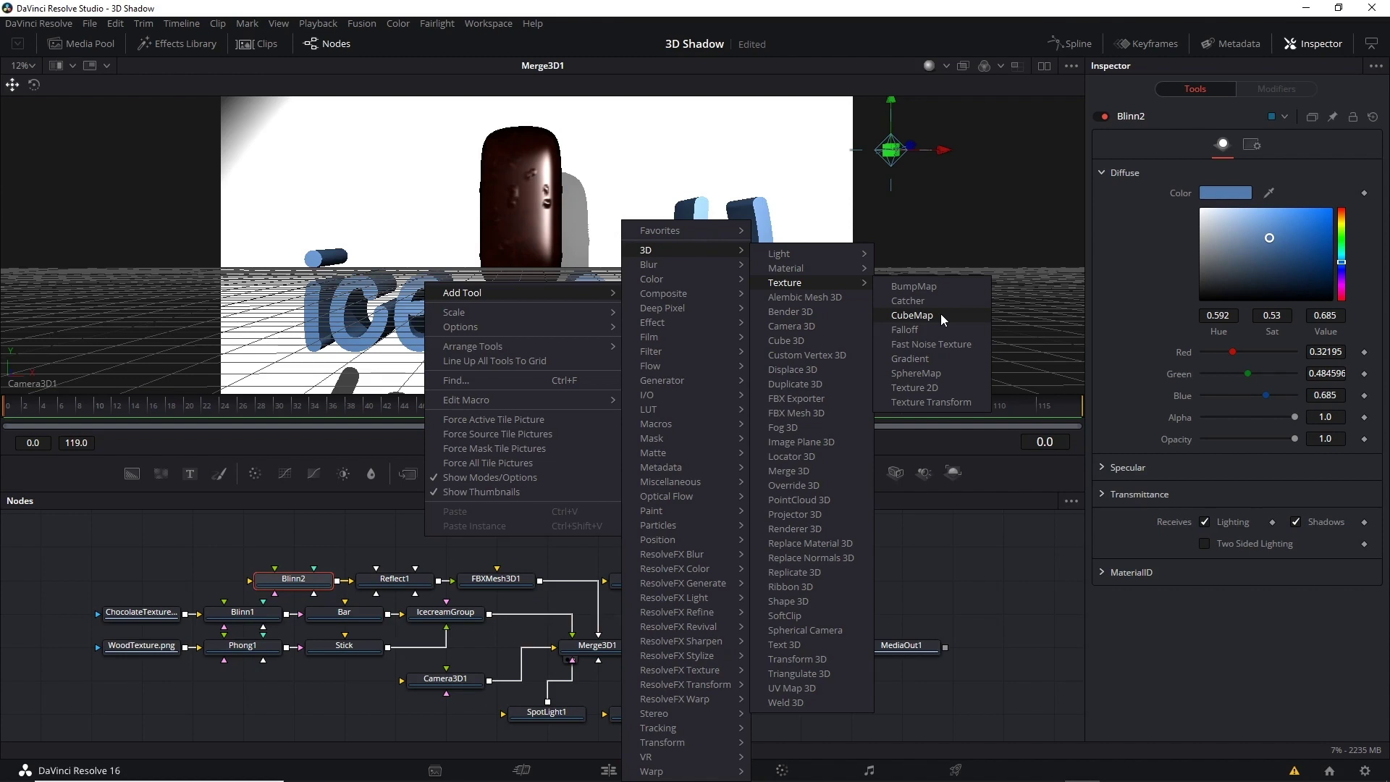
{"action": "left_click", "coordinate": [950, 375]}
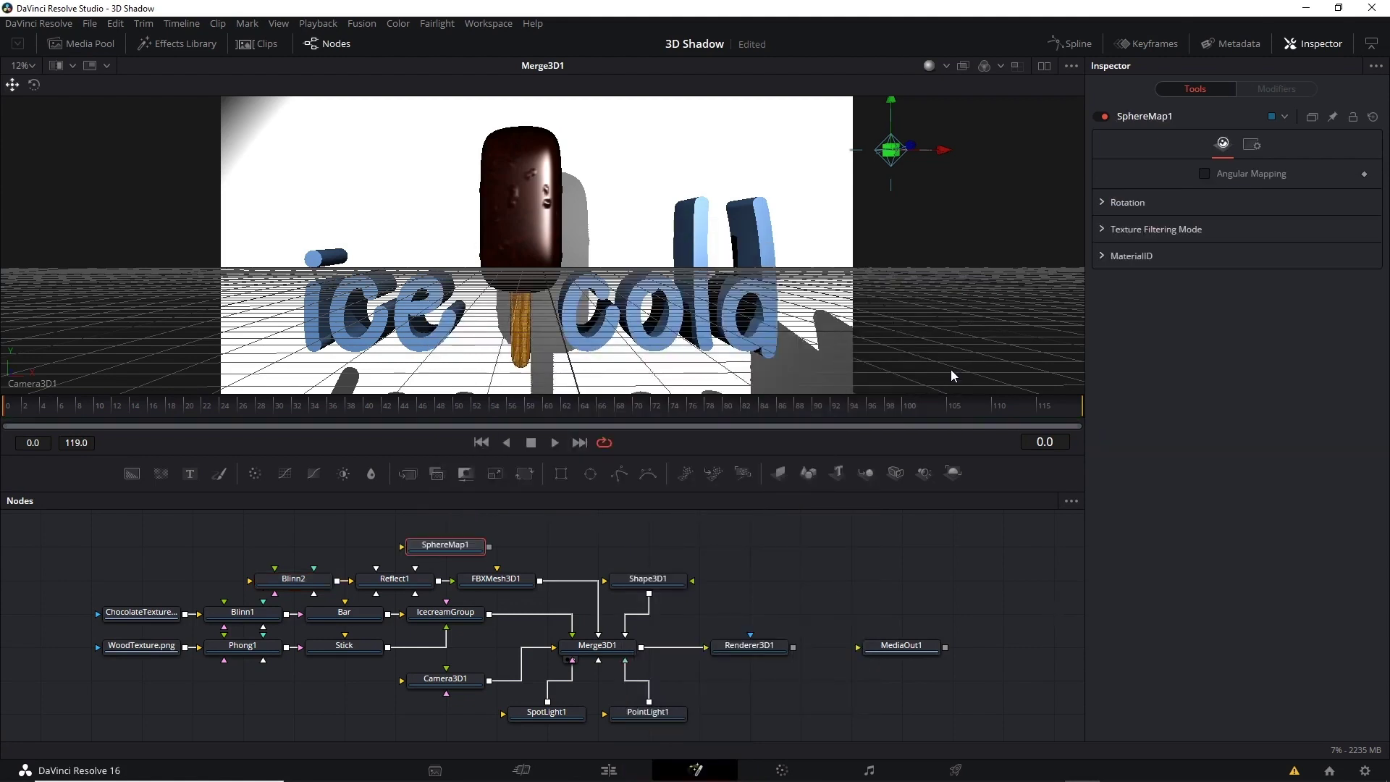
{"action": "mouse_move", "coordinate": [449, 547]}
{"action": "left_mouse_down"}
{"action": "mouse_move", "coordinate": [399, 546]}
{"action": "mouse_move", "coordinate": [415, 569]}
{"action": "left_mouse_up"}
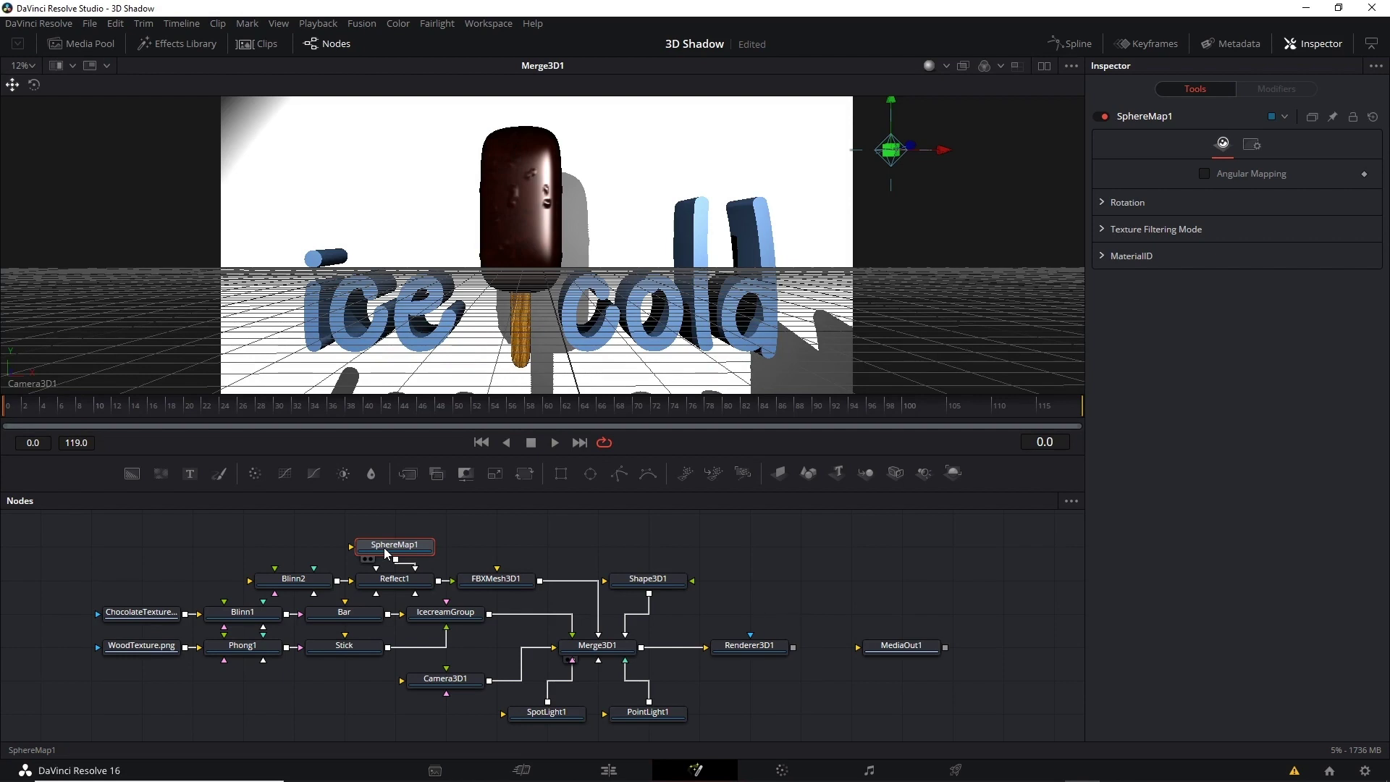
Load the Beach_of_Saint-Jouin-Bruneval panorama with a Loader and feed it into SphereMap1.
{"action": "right_click", "coordinate": [285, 533]}
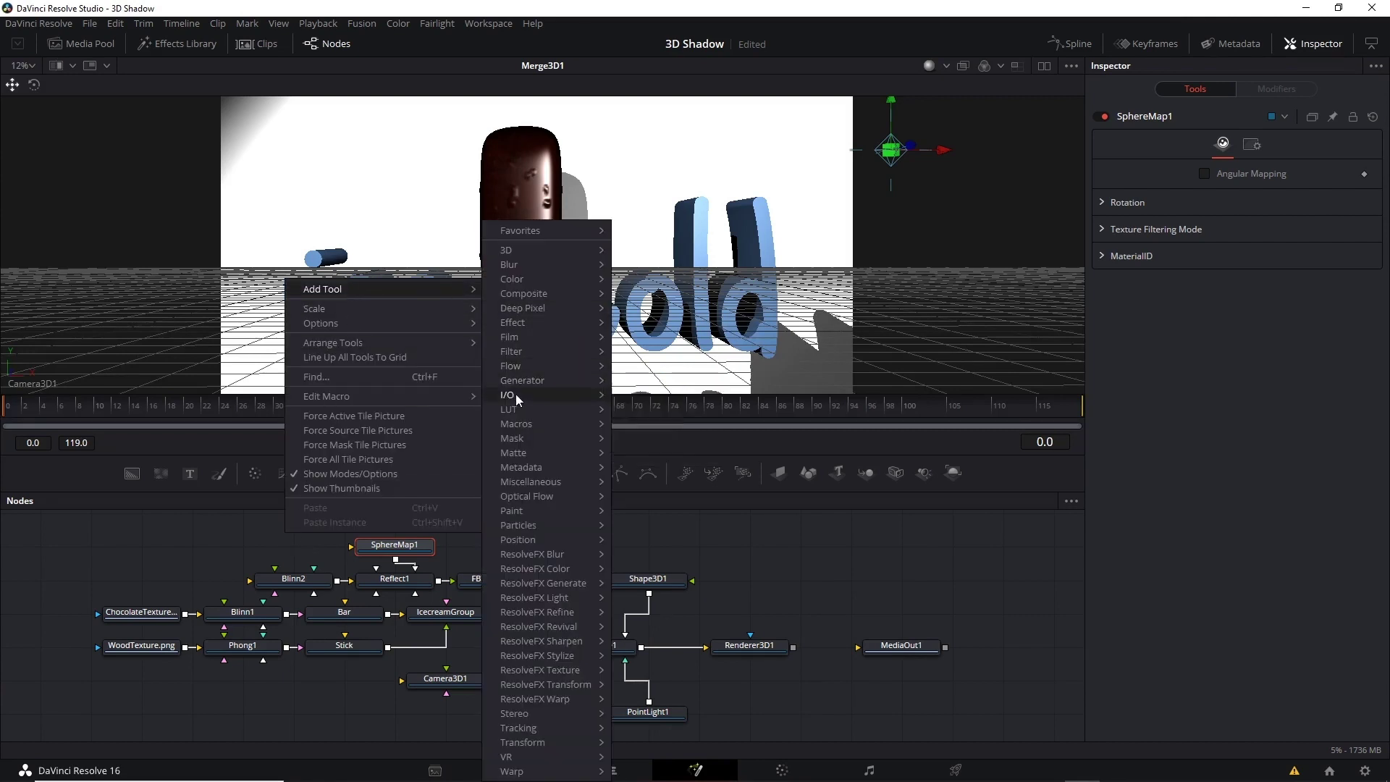
{"action": "left_click", "coordinate": [634, 398]}
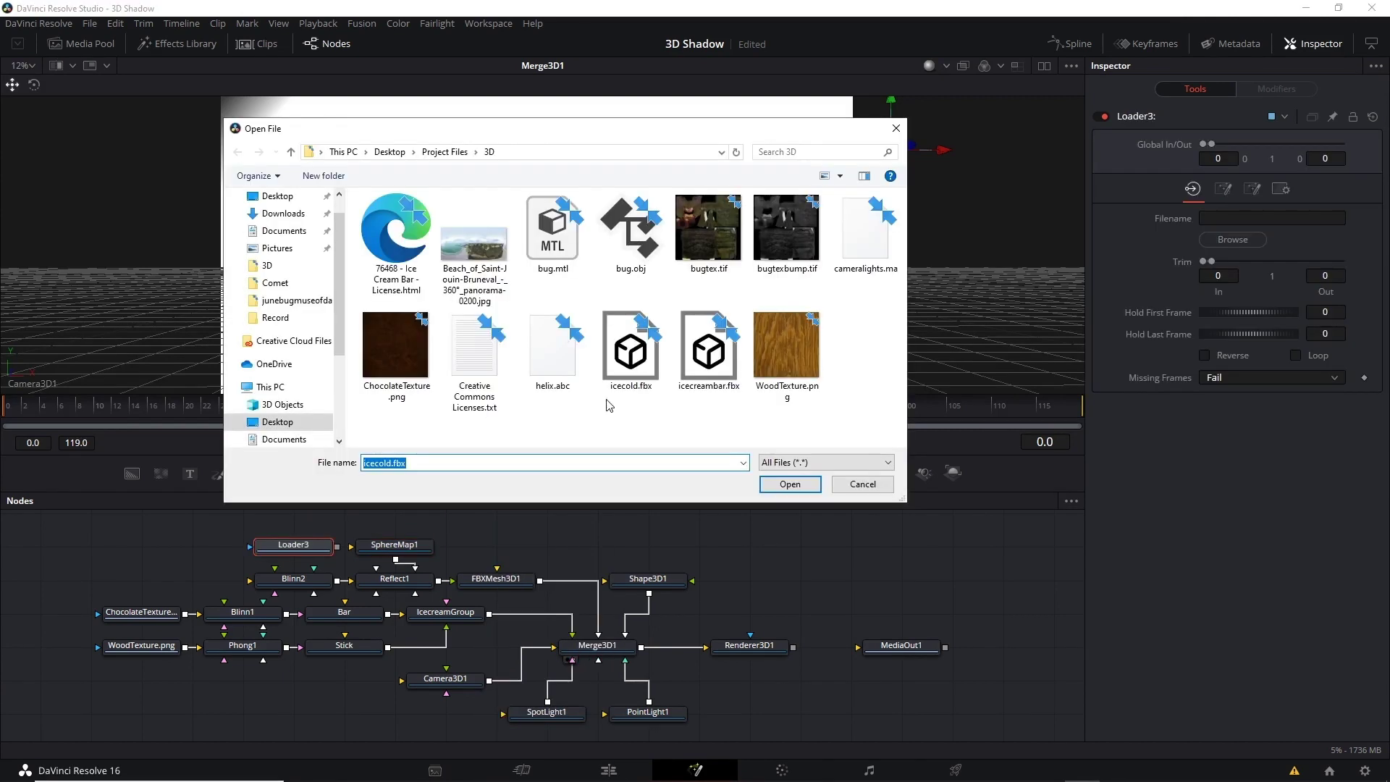
{"action": "left_click", "coordinate": [490, 262]}
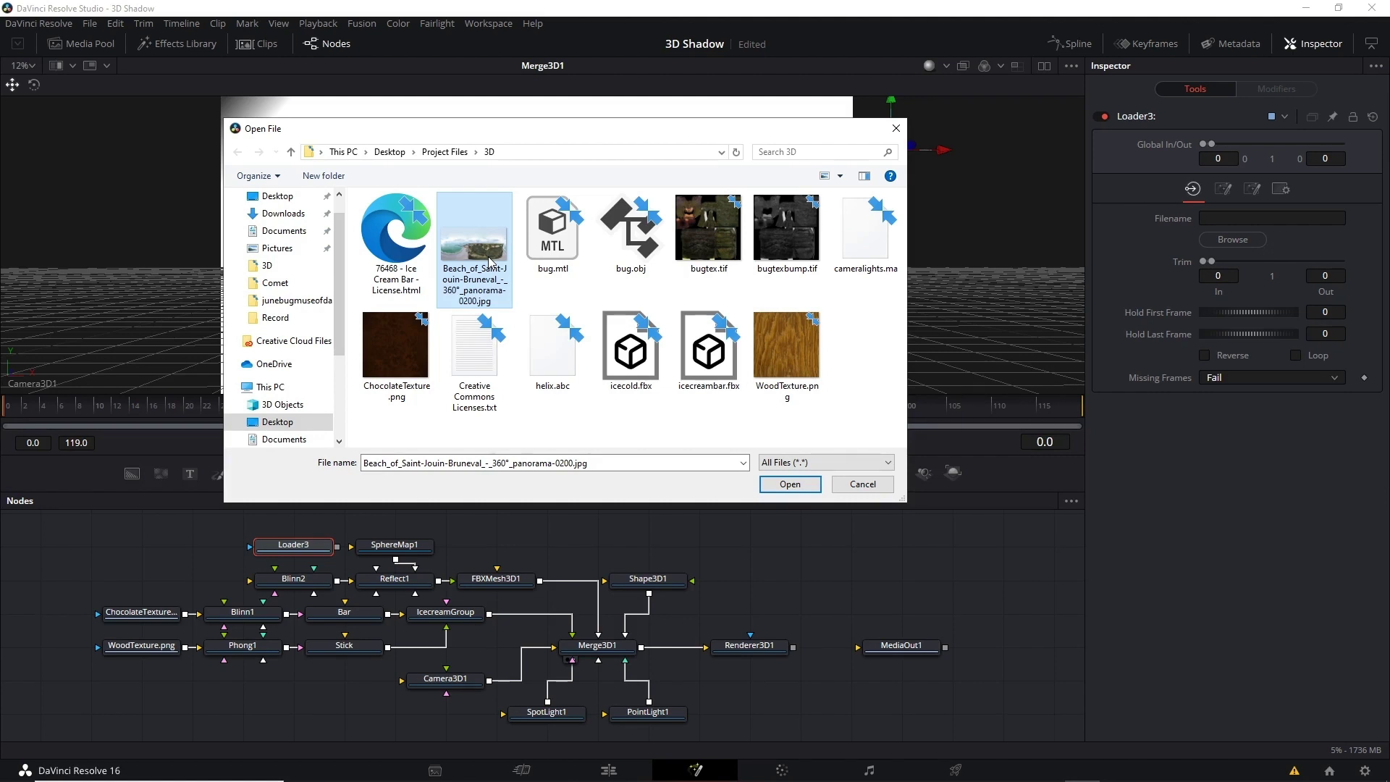
{"action": "left_click", "coordinate": [783, 486]}
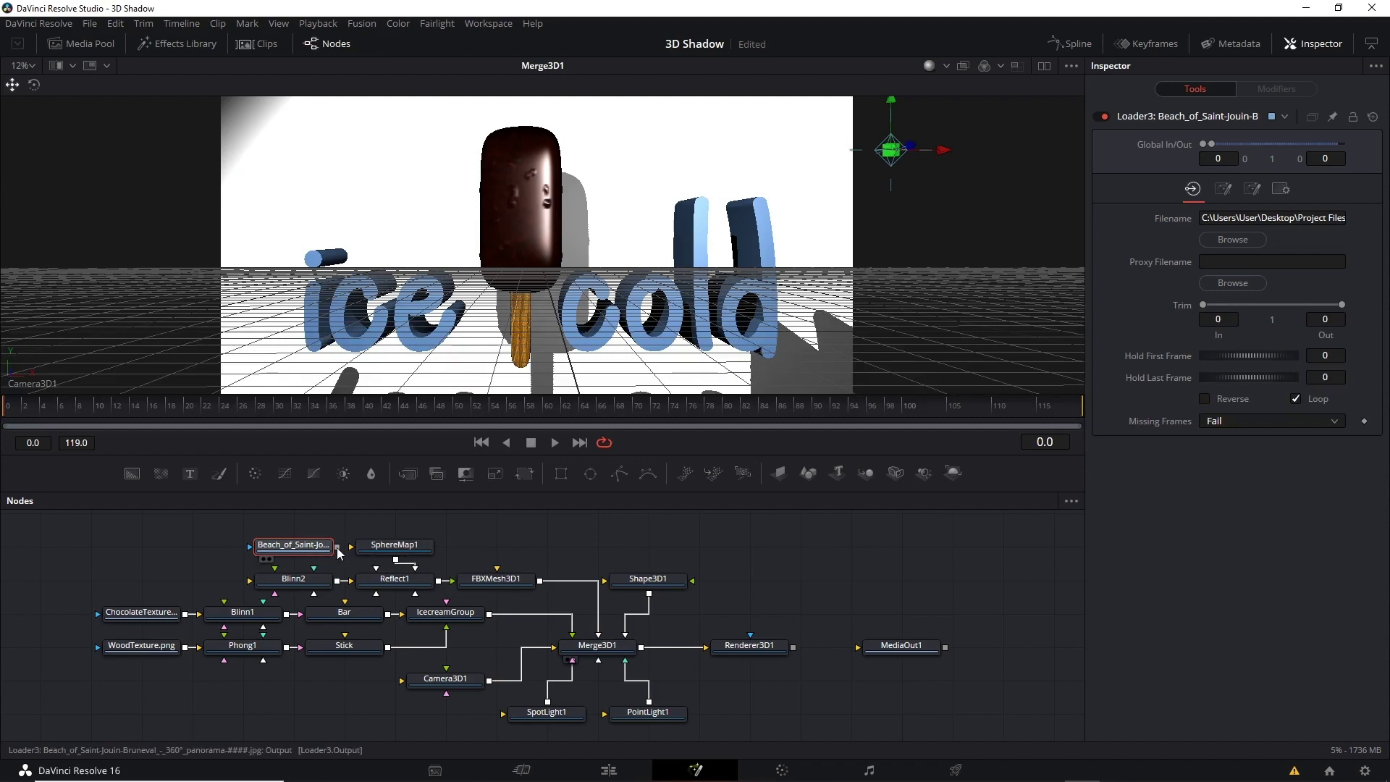
{"action": "left_click_drag", "start_coordinate": [360, 553], "coordinate": [369, 546]}
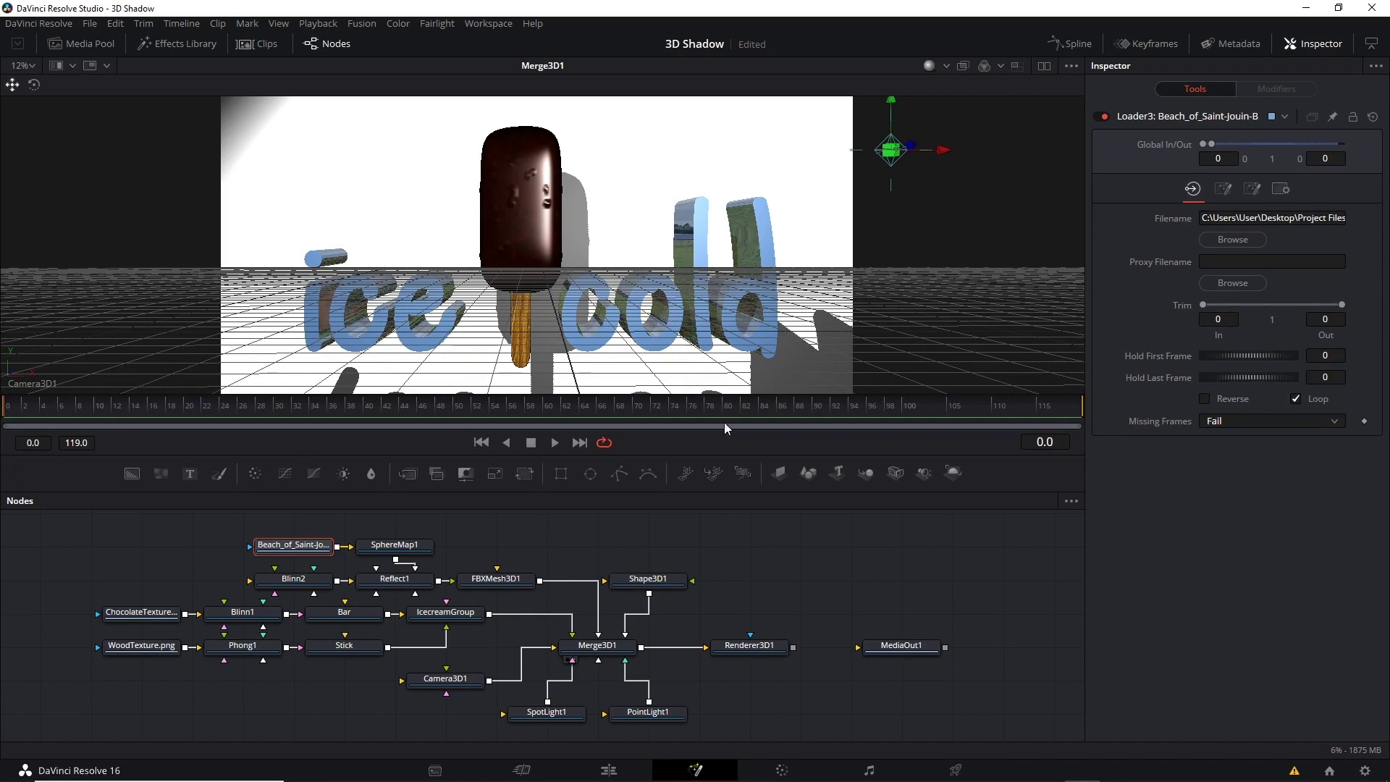
{"action": "left_click", "coordinate": [746, 646]}
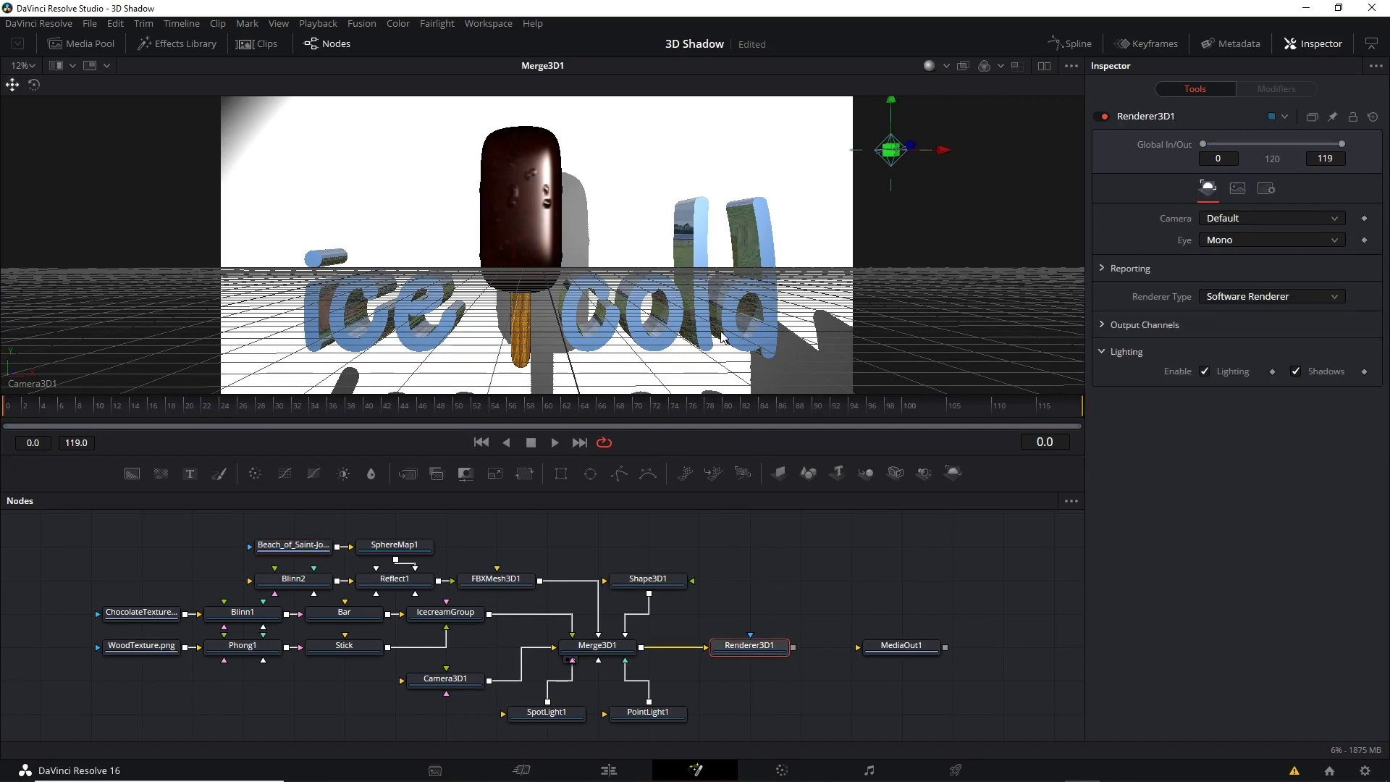
View Renderer3D1's output and rotate SphereMap1 to a Y rotation of -336.6.
{"action": "key", "text": "1"}
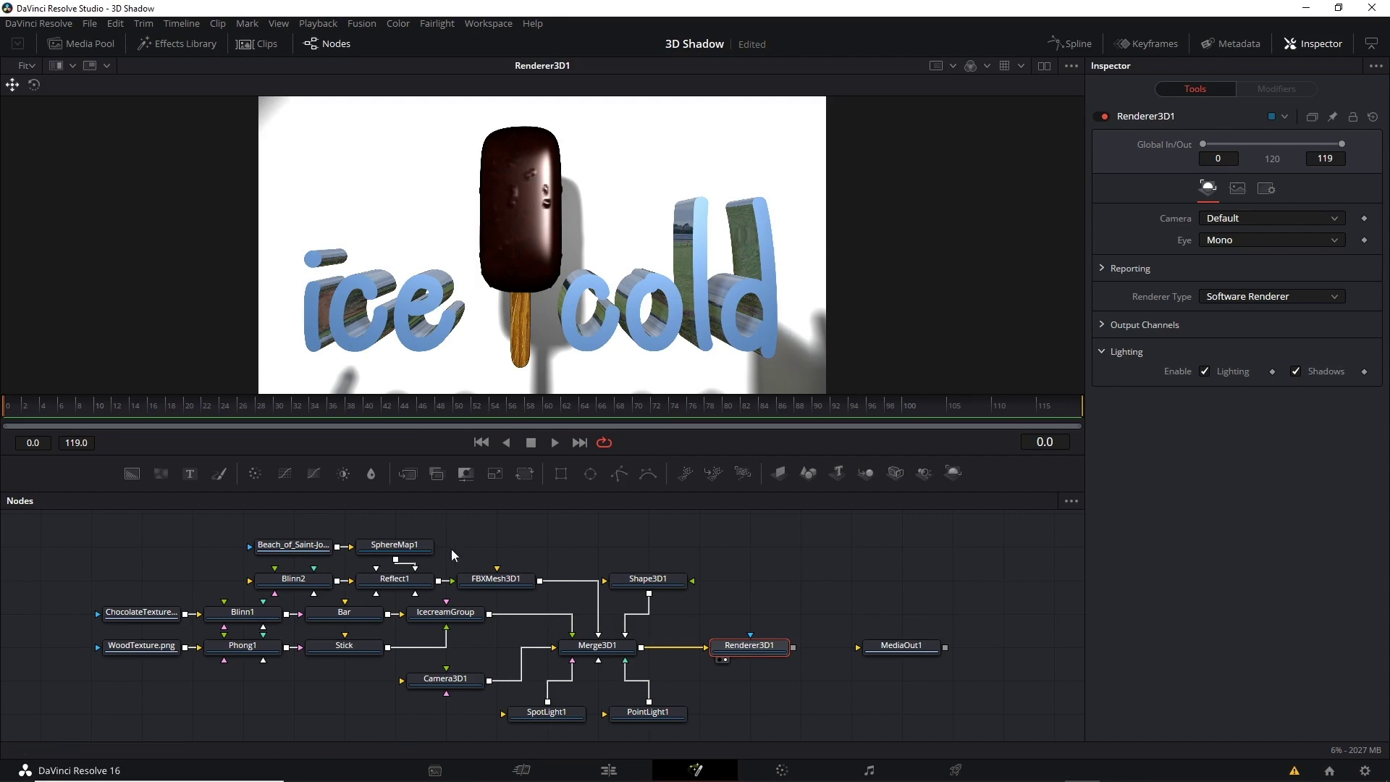
{"action": "left_click", "coordinate": [414, 549]}
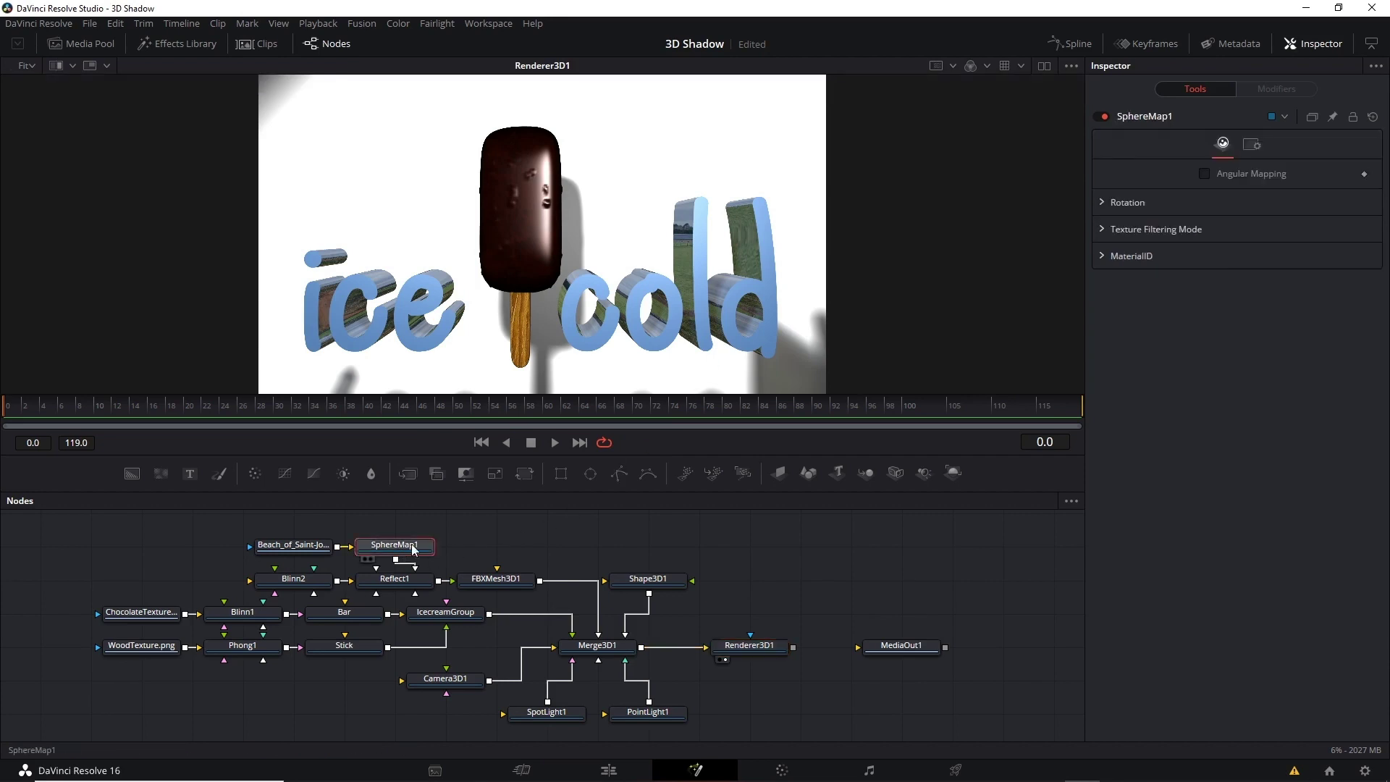
{"action": "left_click", "coordinate": [1102, 201]}
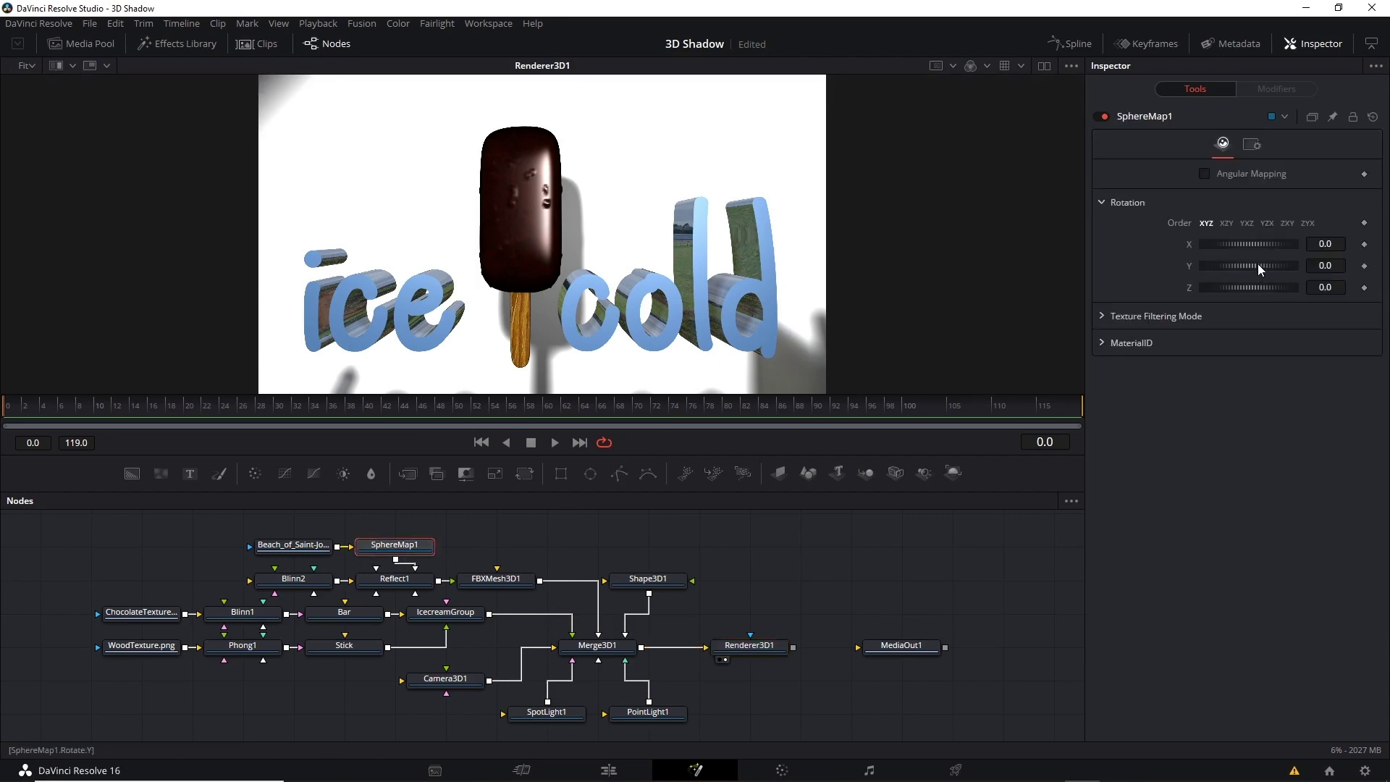
{"action": "left_click_drag", "start_coordinate": [1259, 266], "coordinate": [1236, 270]}
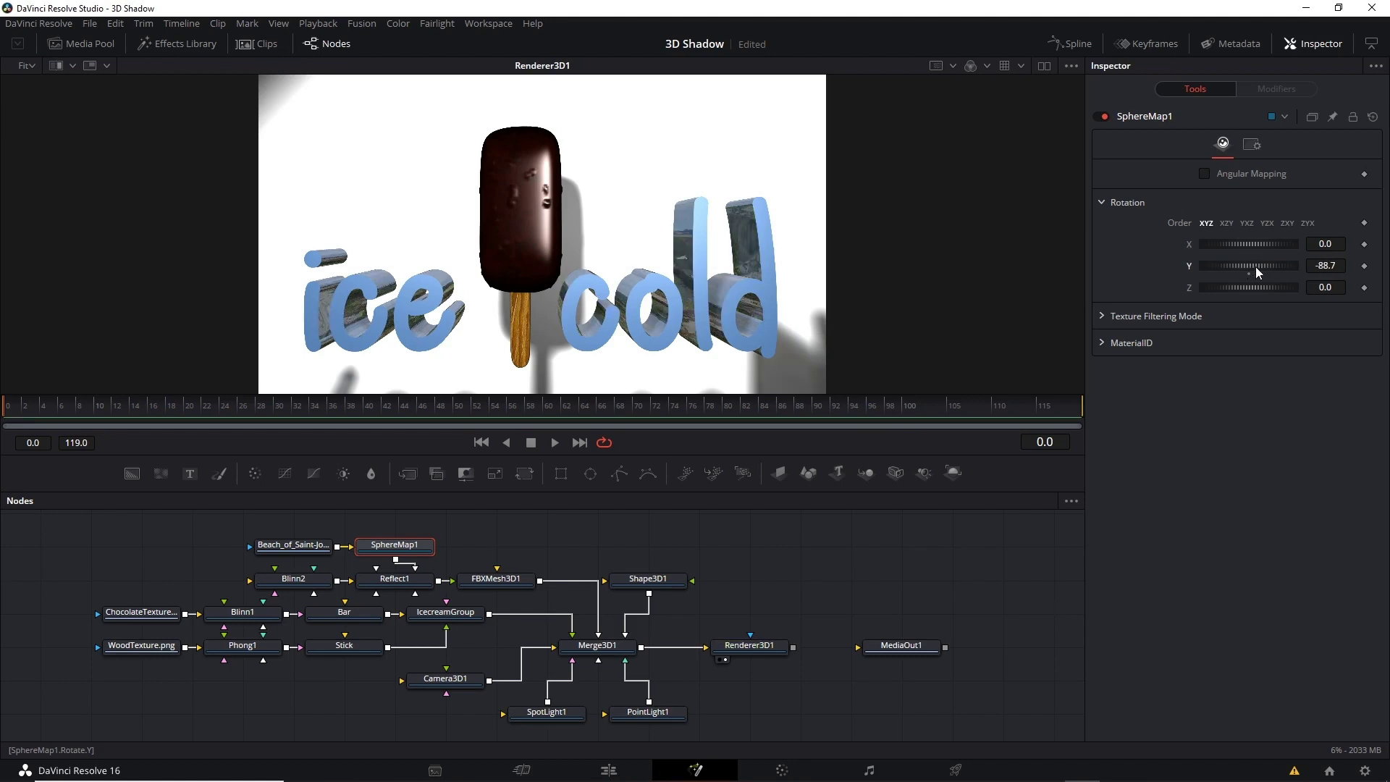
{"action": "left_click_drag", "start_coordinate": [1258, 264], "coordinate": [1216, 267]}
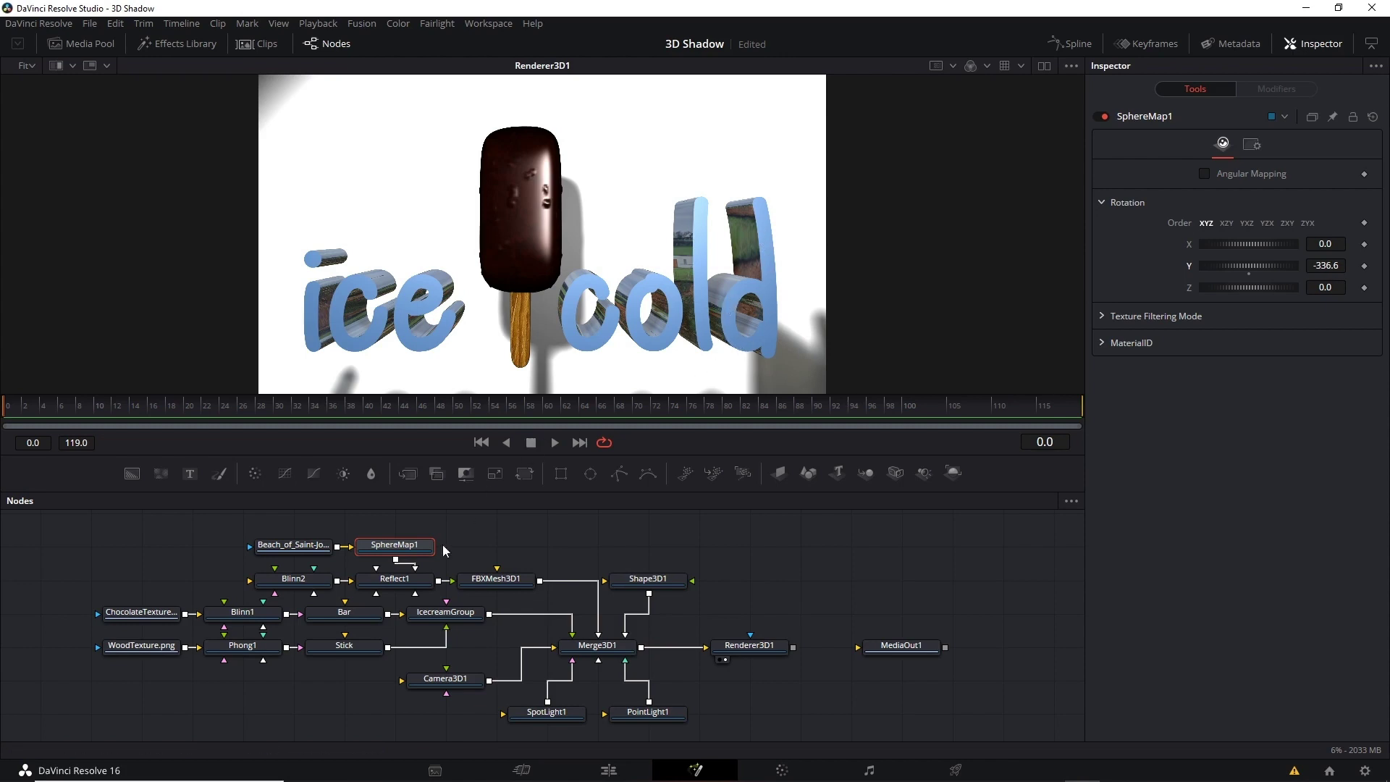
{"action": "left_click", "coordinate": [417, 582]}
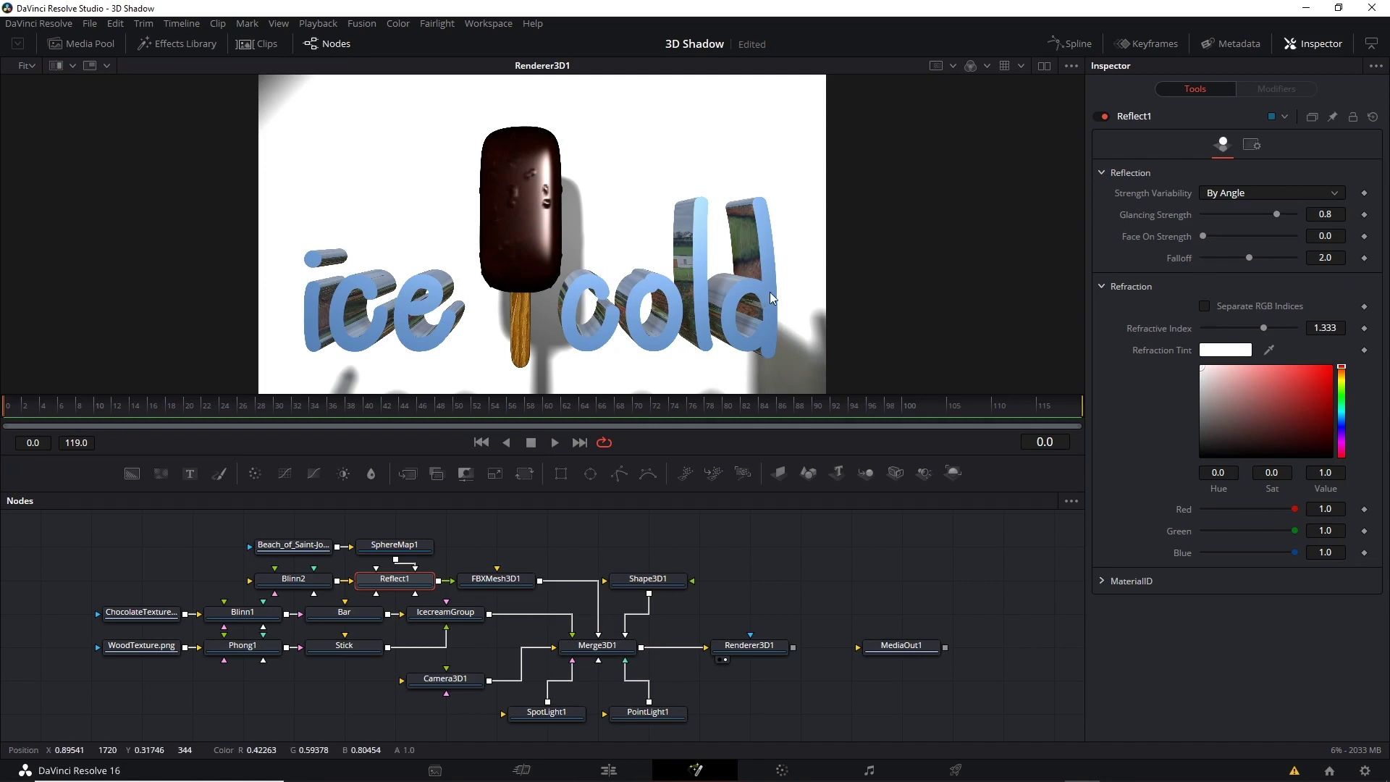
Set Reflect1's Face On Strength to 0.866 and Glancing Strength to 0.118.
{"action": "left_click_drag", "start_coordinate": [1201, 236], "coordinate": [1282, 236]}
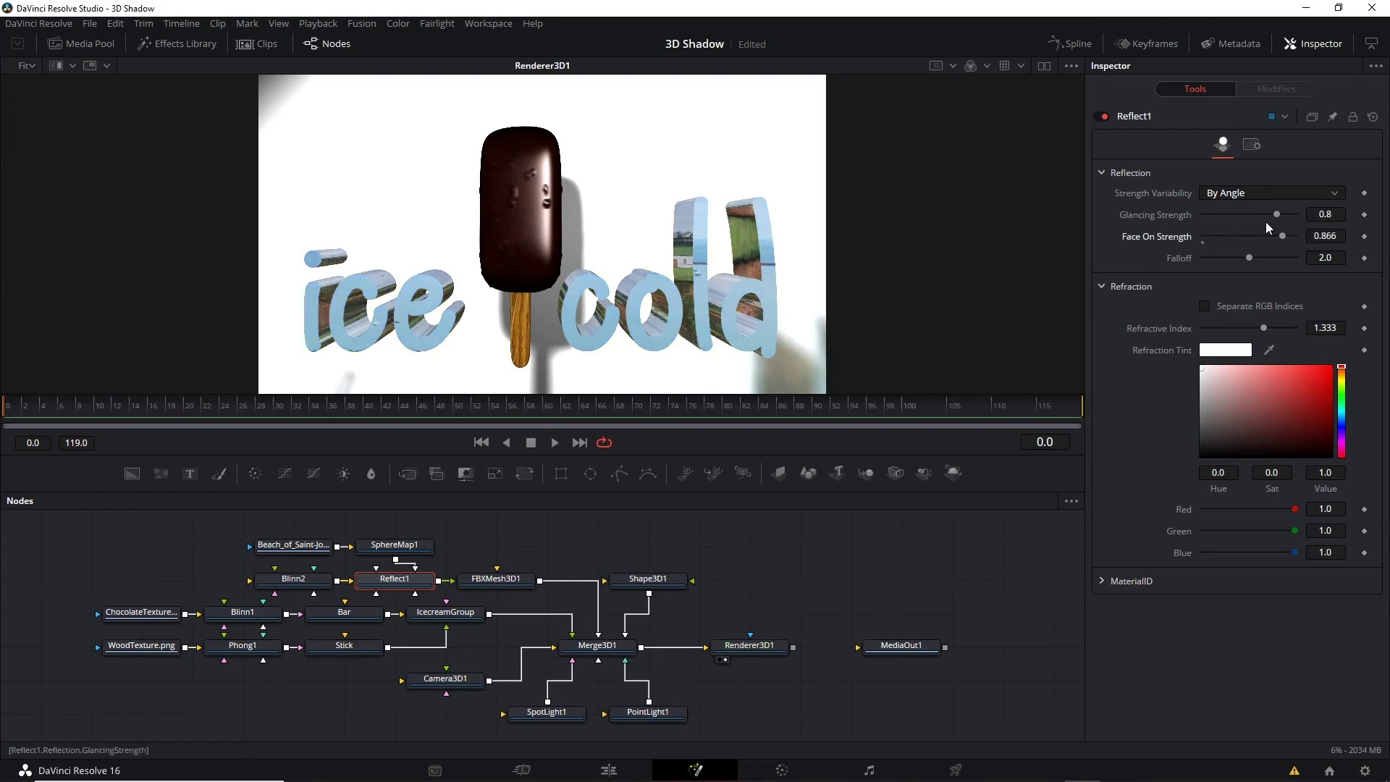
{"action": "left_click_drag", "start_coordinate": [1277, 214], "coordinate": [1213, 215]}
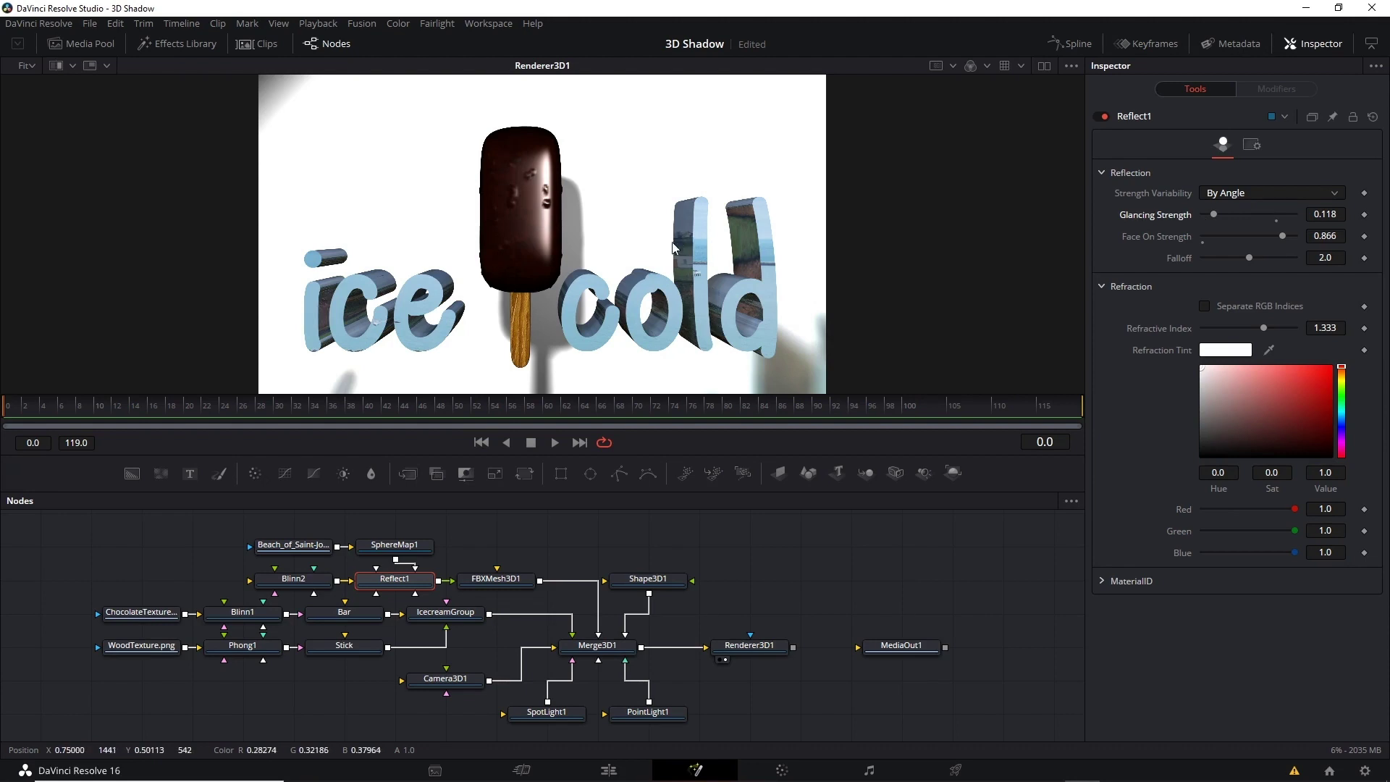
{"action": "left_click", "coordinate": [395, 546]}
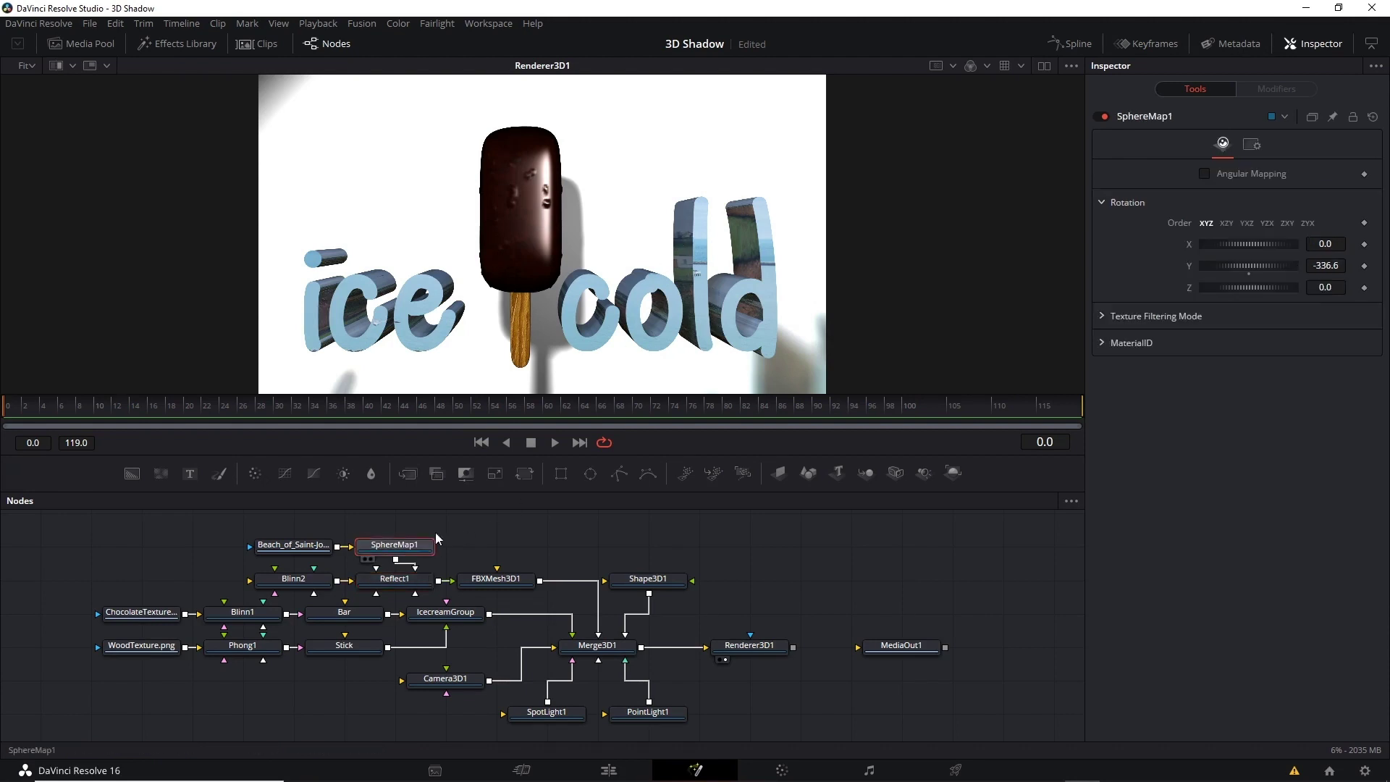
Reset the SphereMap1 beach reflection's Rotation Y to 0.
{"action": "double_click", "coordinate": [1250, 272]}
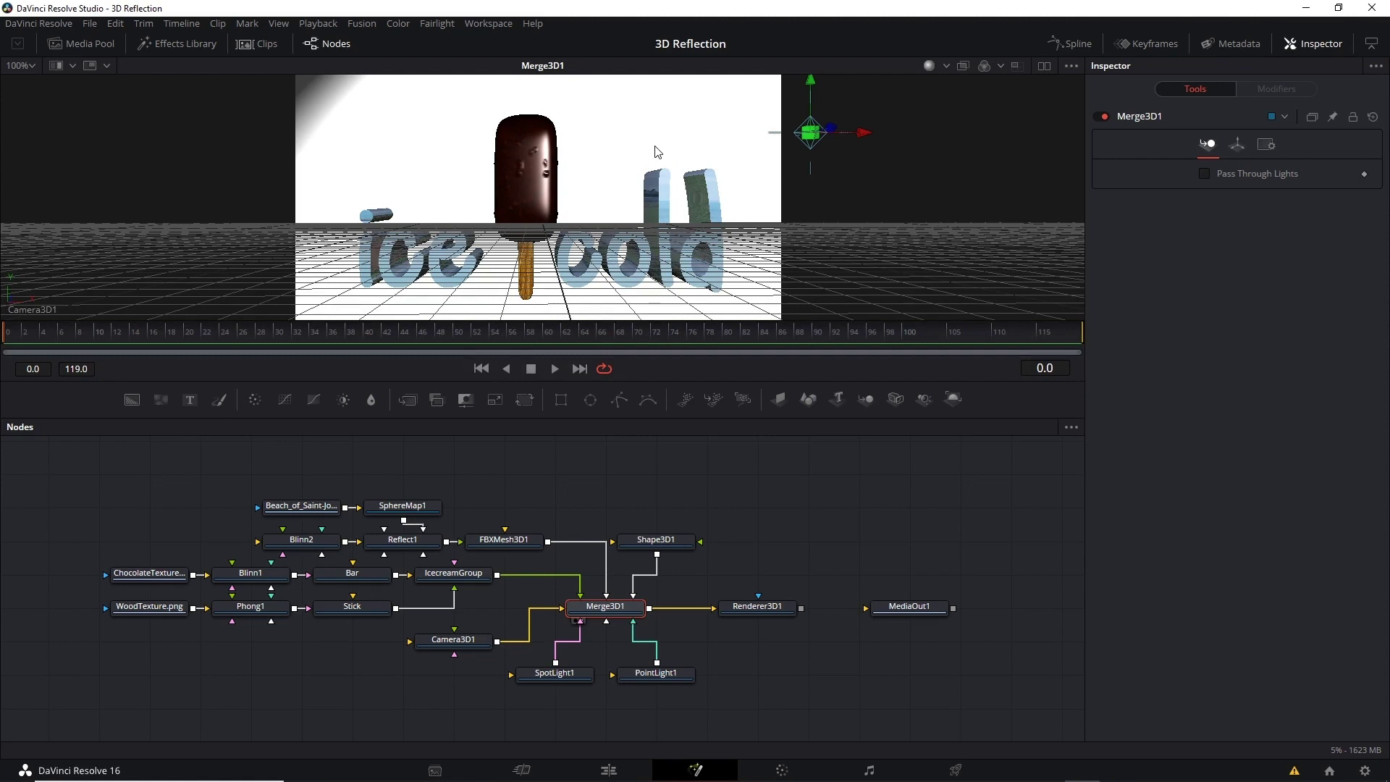
Shift the text and ice cream node chains left and lower the WoodTexture, Phong1 and Stick nodes.
{"action": "mouse_move", "coordinate": [250, 475]}
{"action": "left_mouse_down"}
{"action": "mouse_move", "coordinate": [539, 554]}
{"action": "mouse_move", "coordinate": [317, 504]}
{"action": "left_mouse_up"}
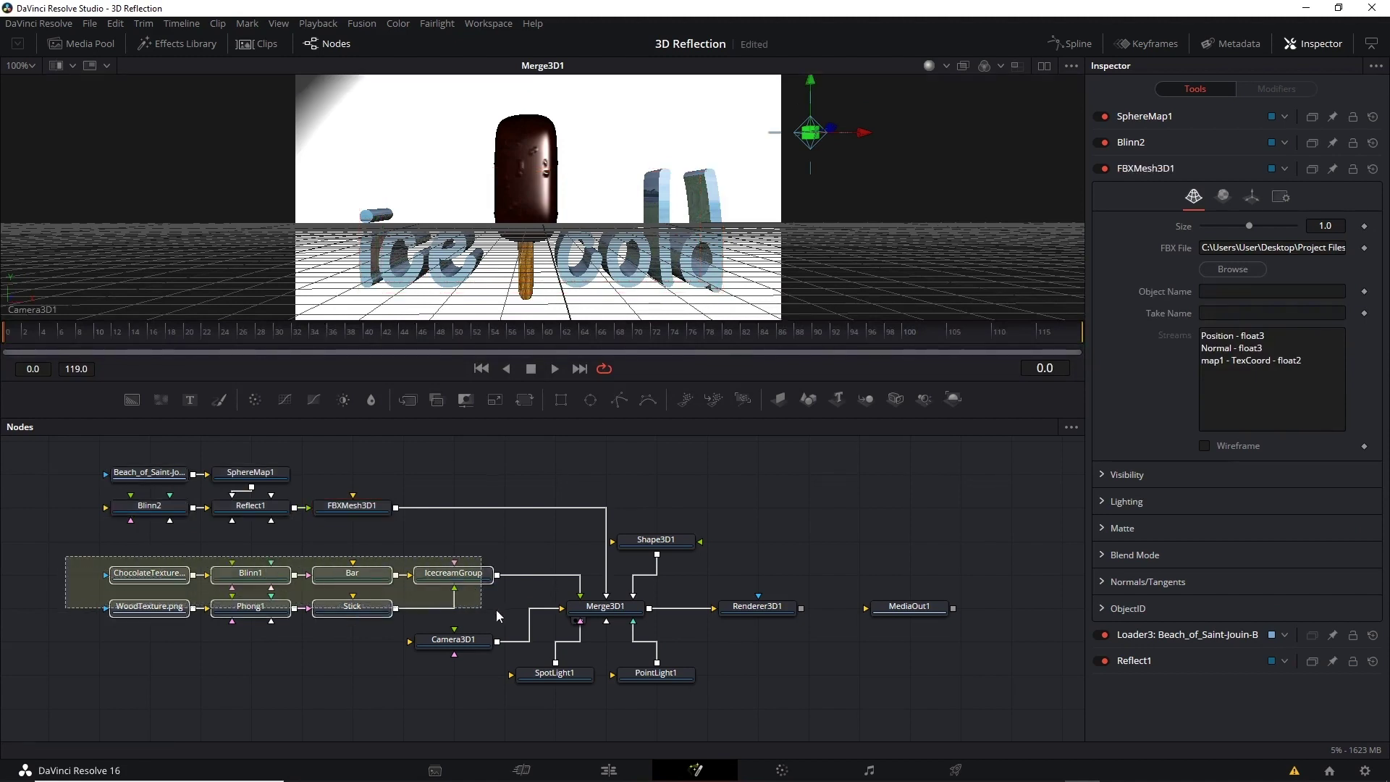
{"action": "mouse_move", "coordinate": [68, 577]}
{"action": "left_mouse_down"}
{"action": "mouse_move", "coordinate": [497, 610]}
{"action": "mouse_move", "coordinate": [410, 585]}
{"action": "left_mouse_up"}
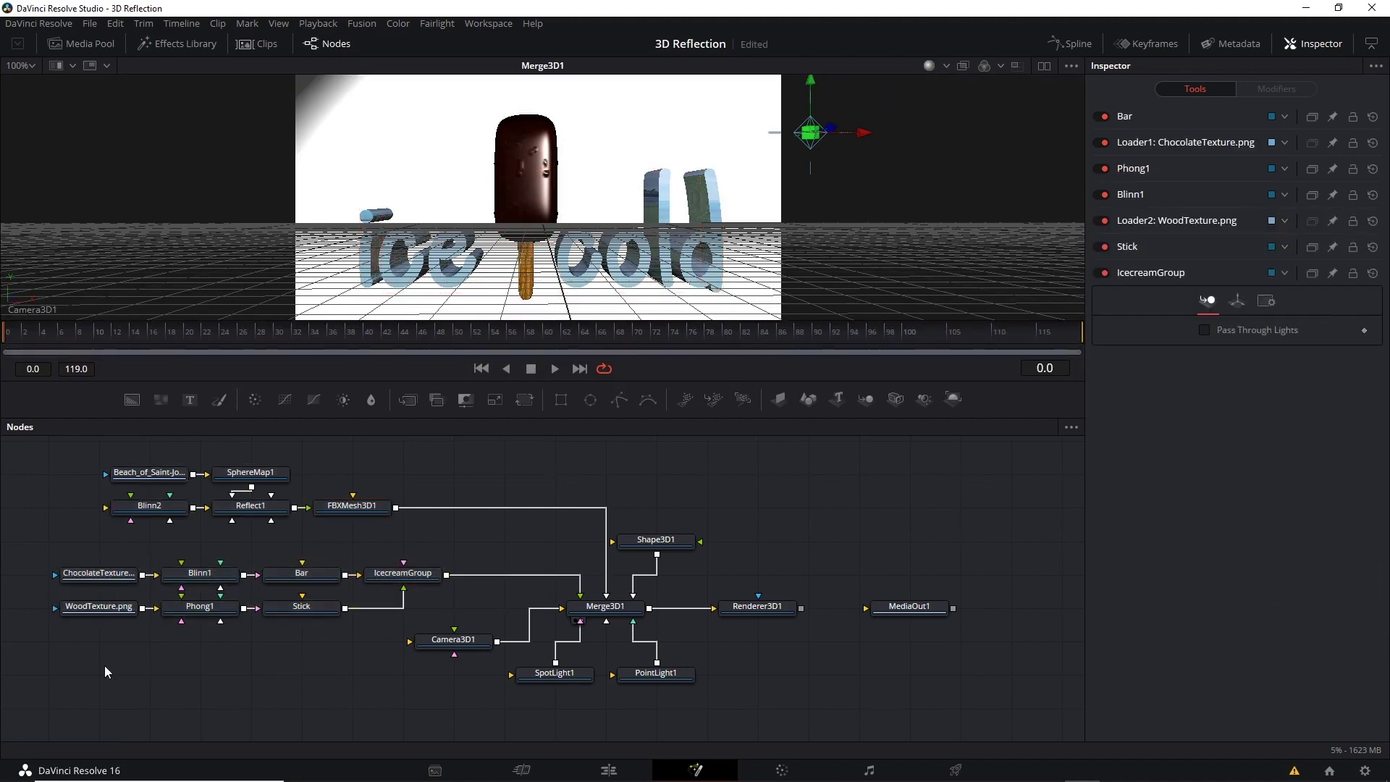
{"action": "mouse_move", "coordinate": [93, 663]}
{"action": "left_mouse_down"}
{"action": "mouse_move", "coordinate": [311, 613]}
{"action": "mouse_move", "coordinate": [309, 649]}
{"action": "left_mouse_up"}
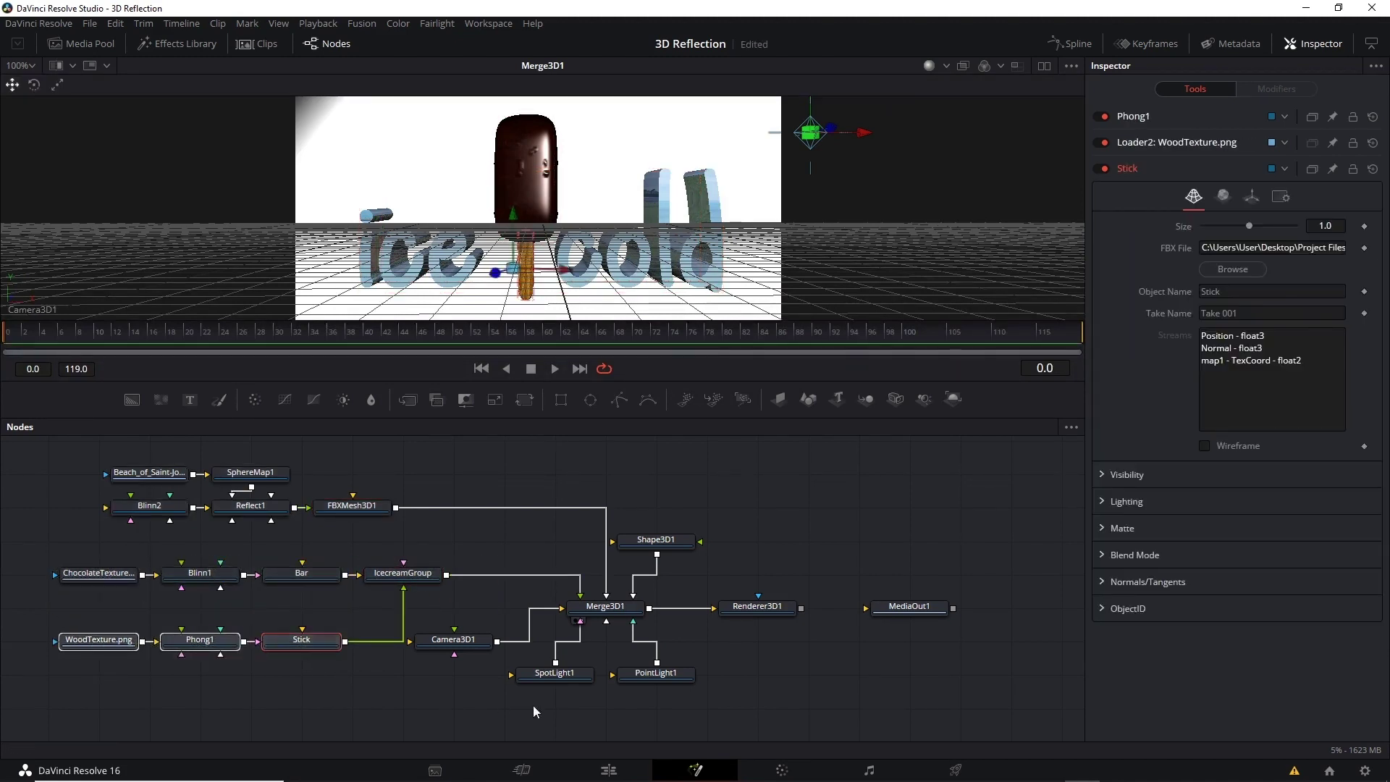
{"action": "left_click_drag", "start_coordinate": [541, 707], "coordinate": [707, 673]}
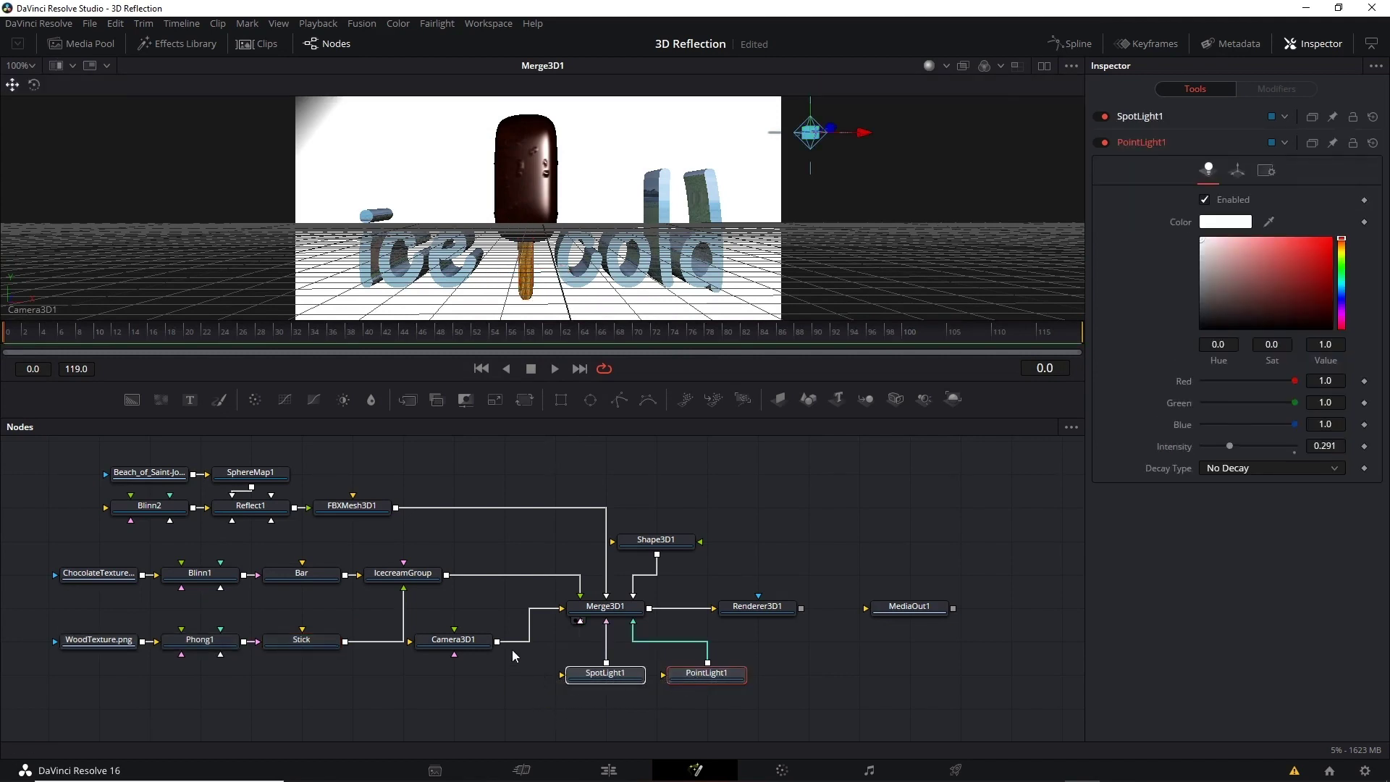
Move the lights right, Camera3D1 down, and the Shape3D1 floor node to the right.
{"action": "left_click_drag", "start_coordinate": [482, 640], "coordinate": [481, 673]}
{"action": "left_click", "coordinate": [485, 621]}
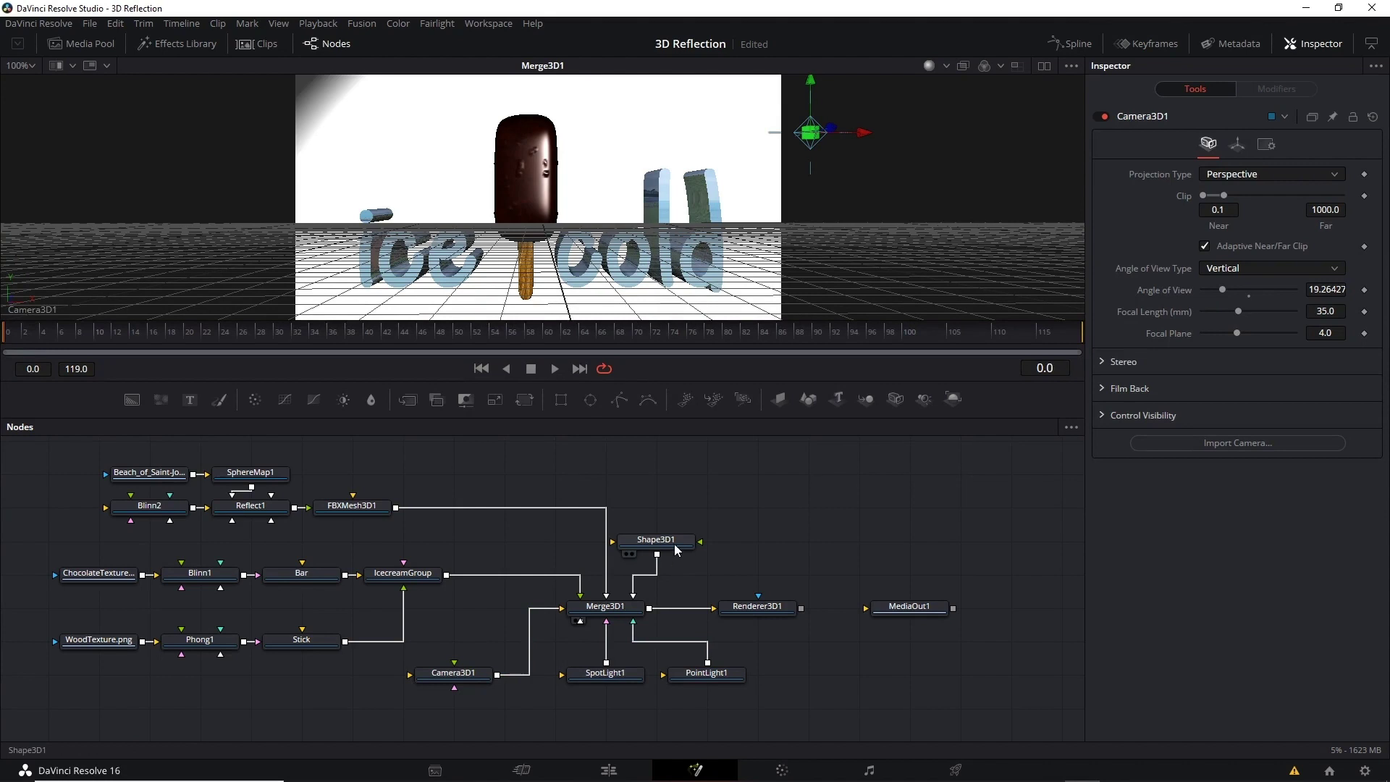
{"action": "left_click_drag", "start_coordinate": [674, 548], "coordinate": [706, 548]}
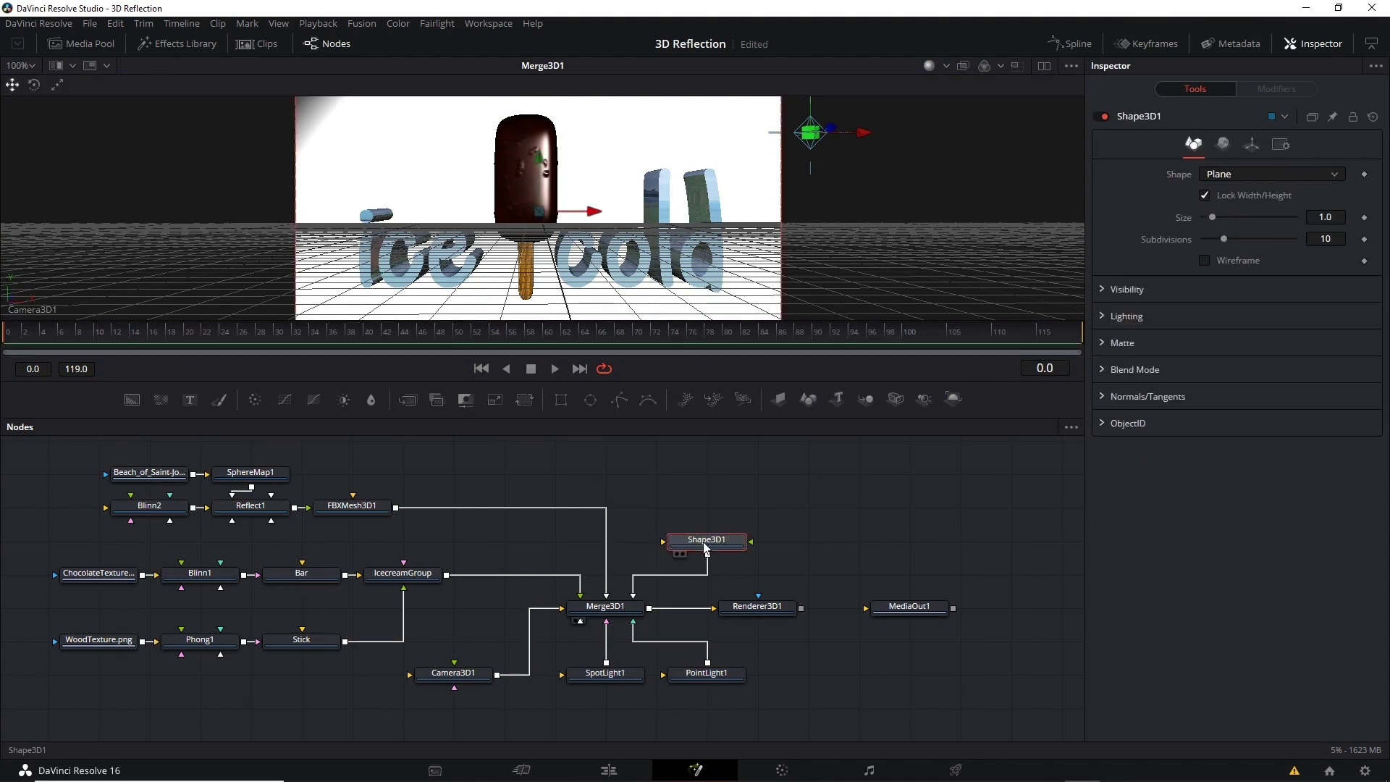
Add a CookTorrance material, connect it to Shape3D1, and place it just above.
{"action": "right_click", "coordinate": [718, 476]}
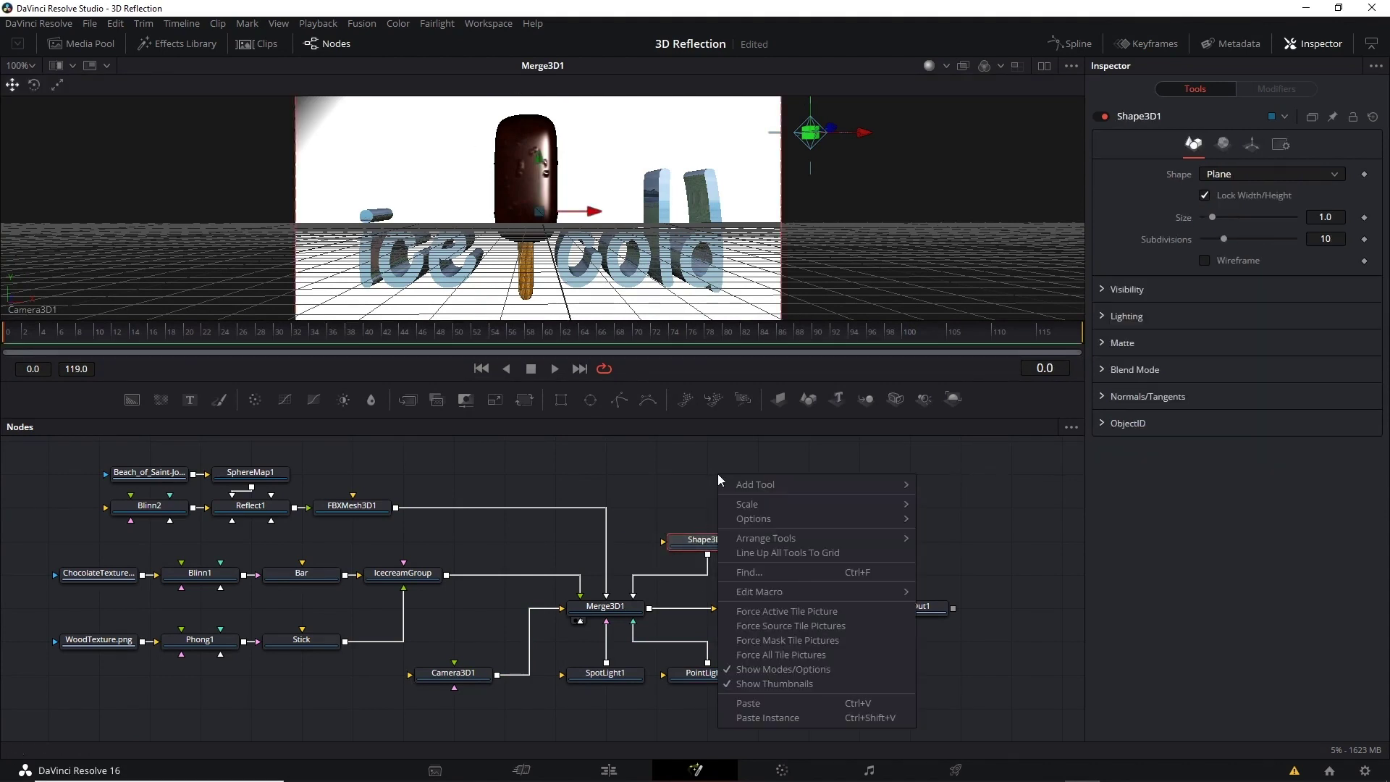
{"action": "mouse_move", "coordinate": [833, 485]}
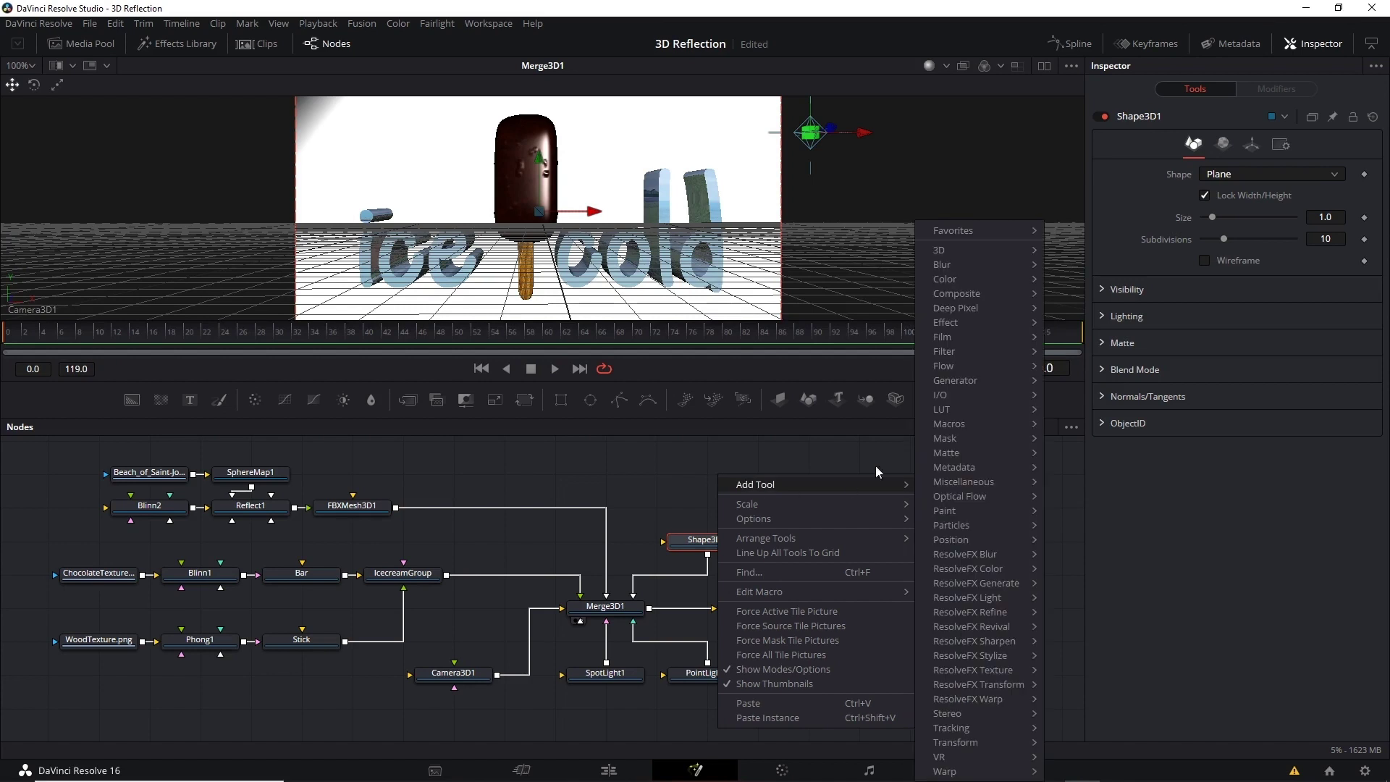
{"action": "mouse_move", "coordinate": [969, 249]}
{"action": "mouse_move", "coordinate": [1087, 268]}
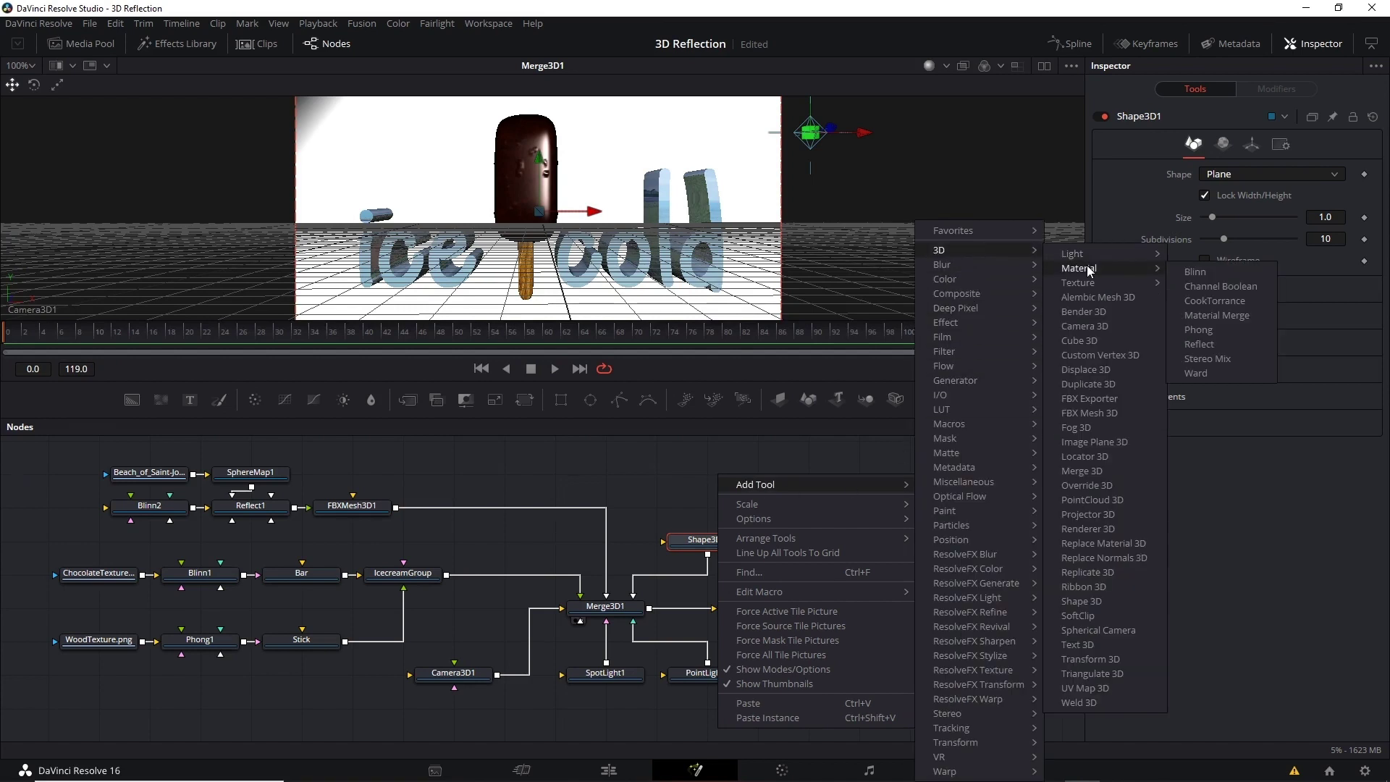
{"action": "left_click", "coordinate": [1218, 299]}
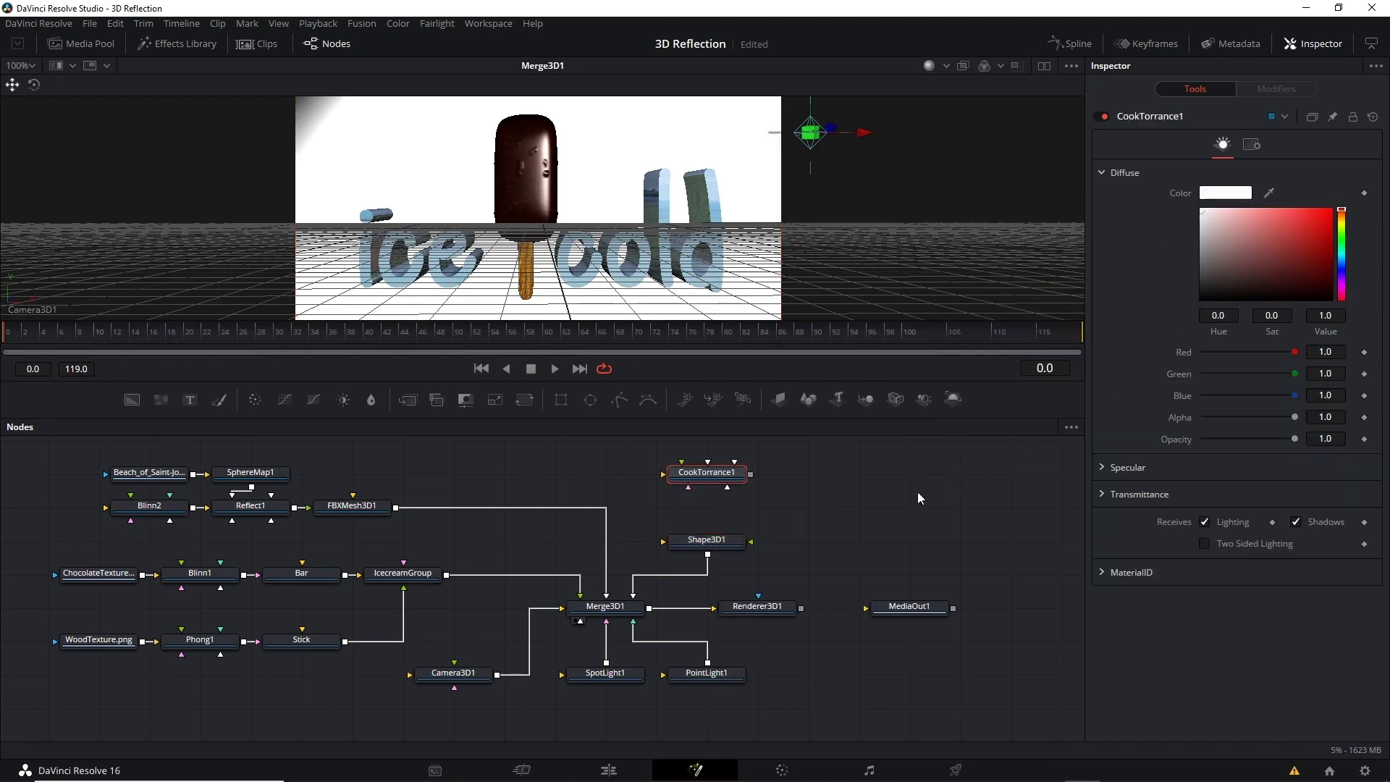
{"action": "left_click_drag", "start_coordinate": [751, 474], "coordinate": [716, 539]}
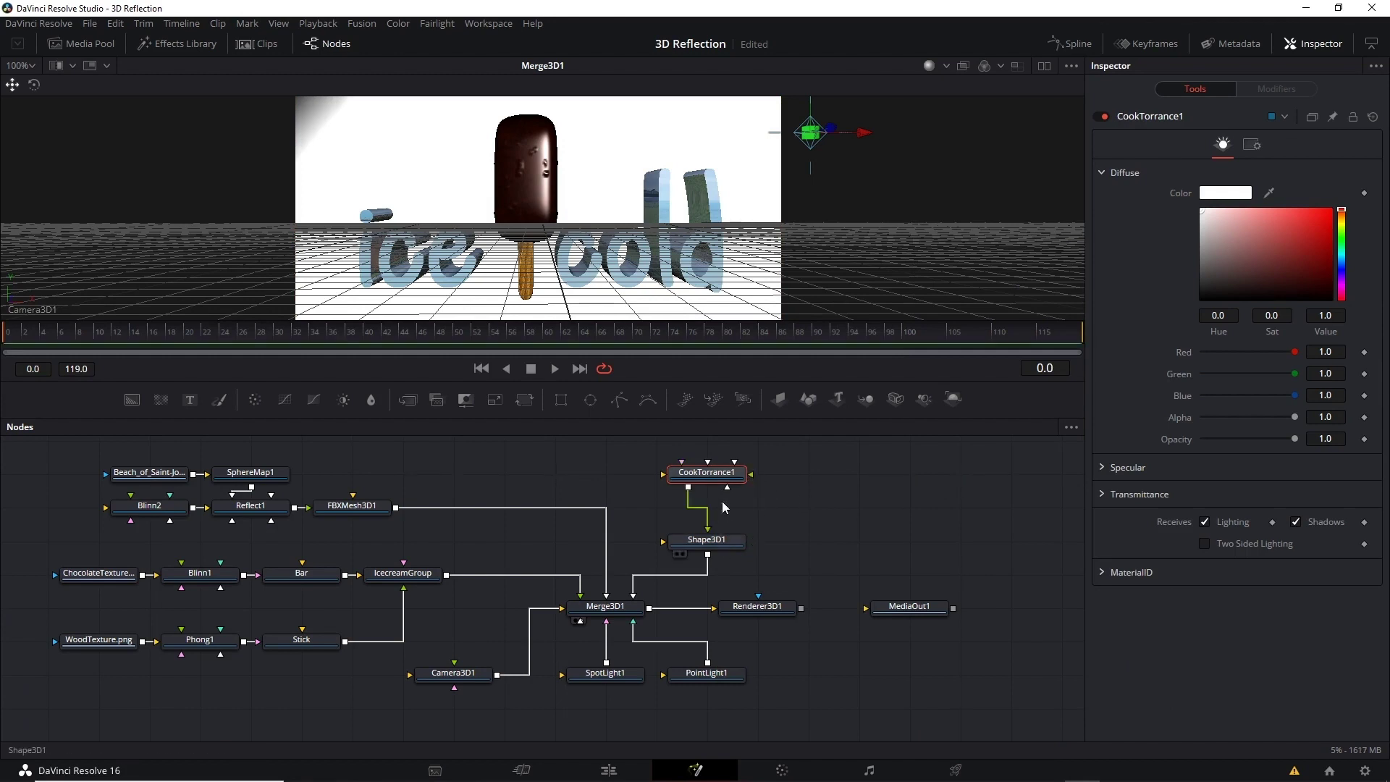
{"action": "left_click_drag", "start_coordinate": [713, 472], "coordinate": [713, 505]}
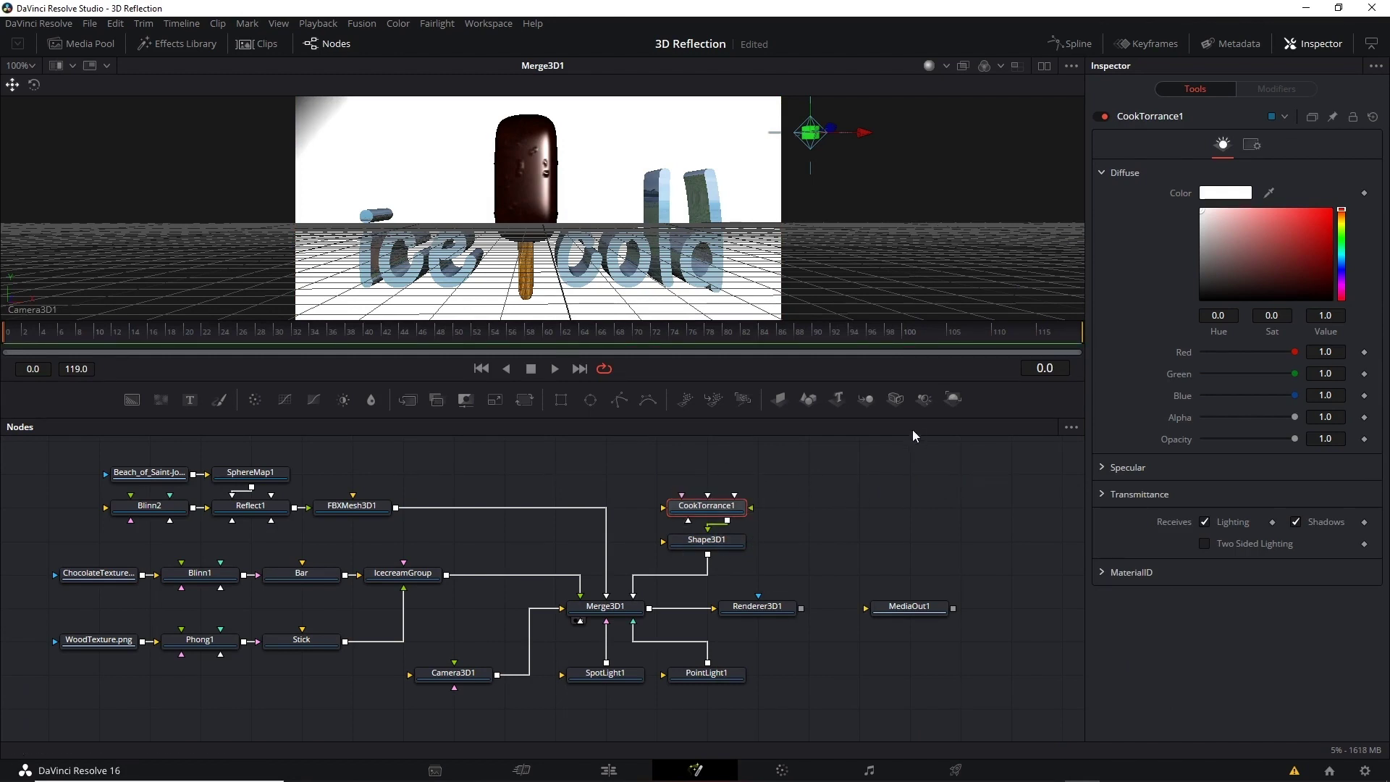
Make the floor material's diffuse colour blue and expand its Specular settings.
{"action": "mouse_move", "coordinate": [1341, 272]}
{"action": "left_mouse_down"}
{"action": "mouse_move", "coordinate": [1341, 259]}
{"action": "mouse_move", "coordinate": [1232, 234]}
{"action": "mouse_move", "coordinate": [1247, 254]}
{"action": "left_mouse_up"}
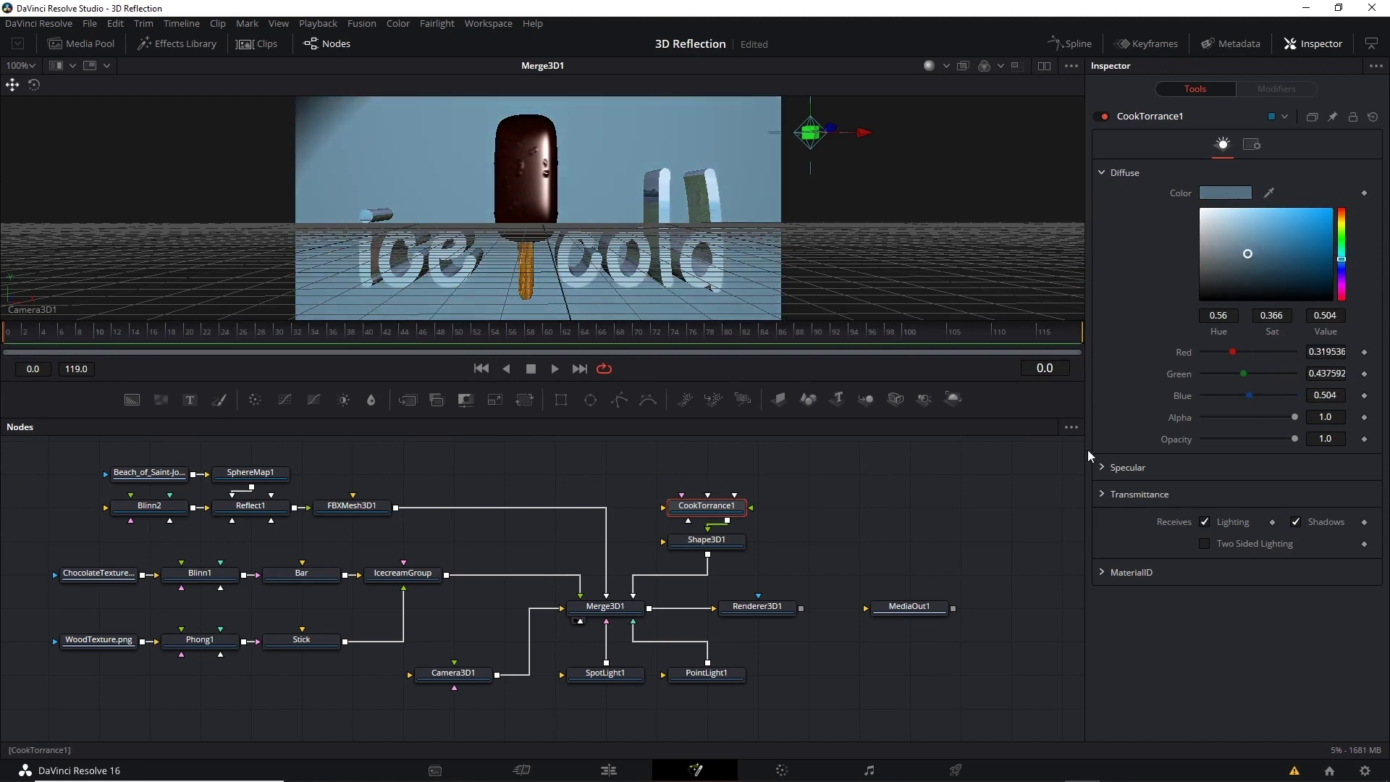
{"action": "left_click", "coordinate": [1101, 466]}
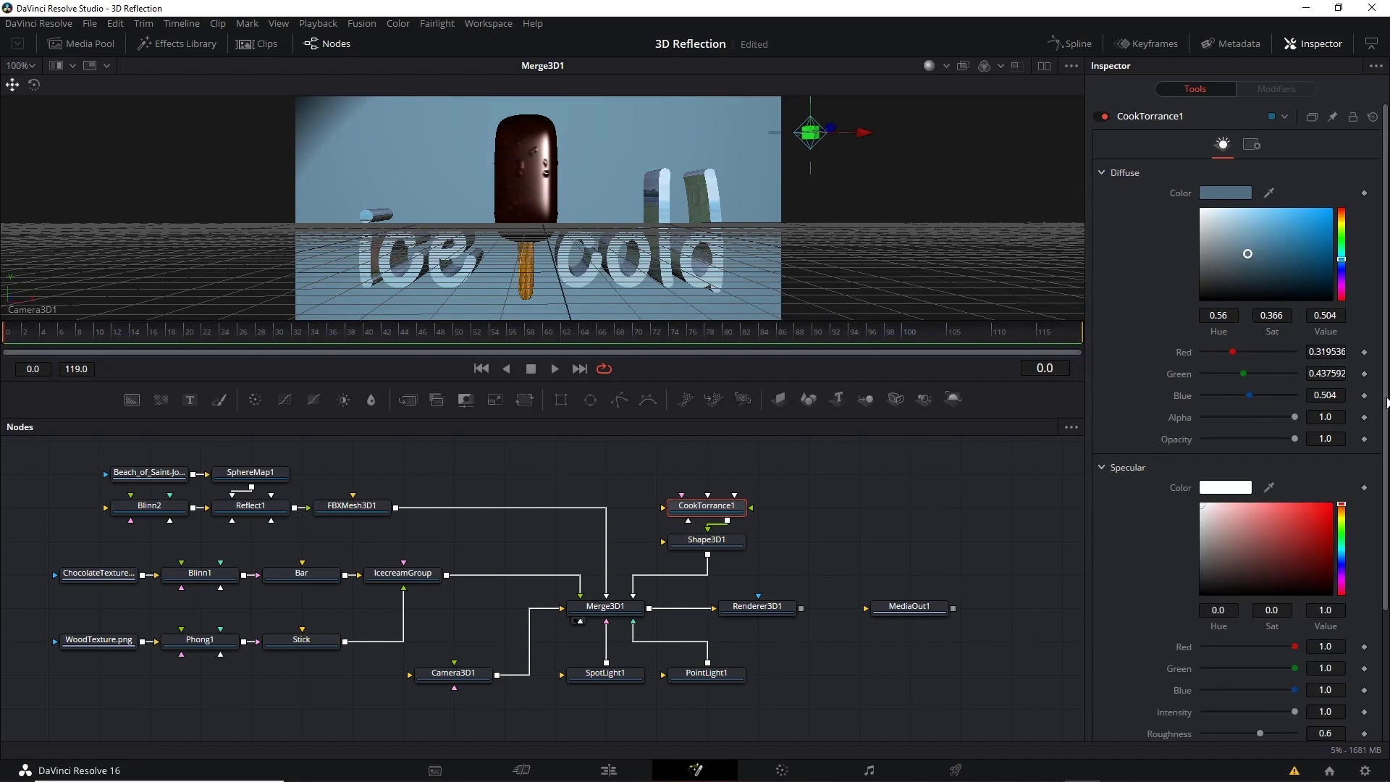
{"action": "scroll", "coordinate": [1371, 507], "scroll_direction": "down", "scroll_amount": 3}
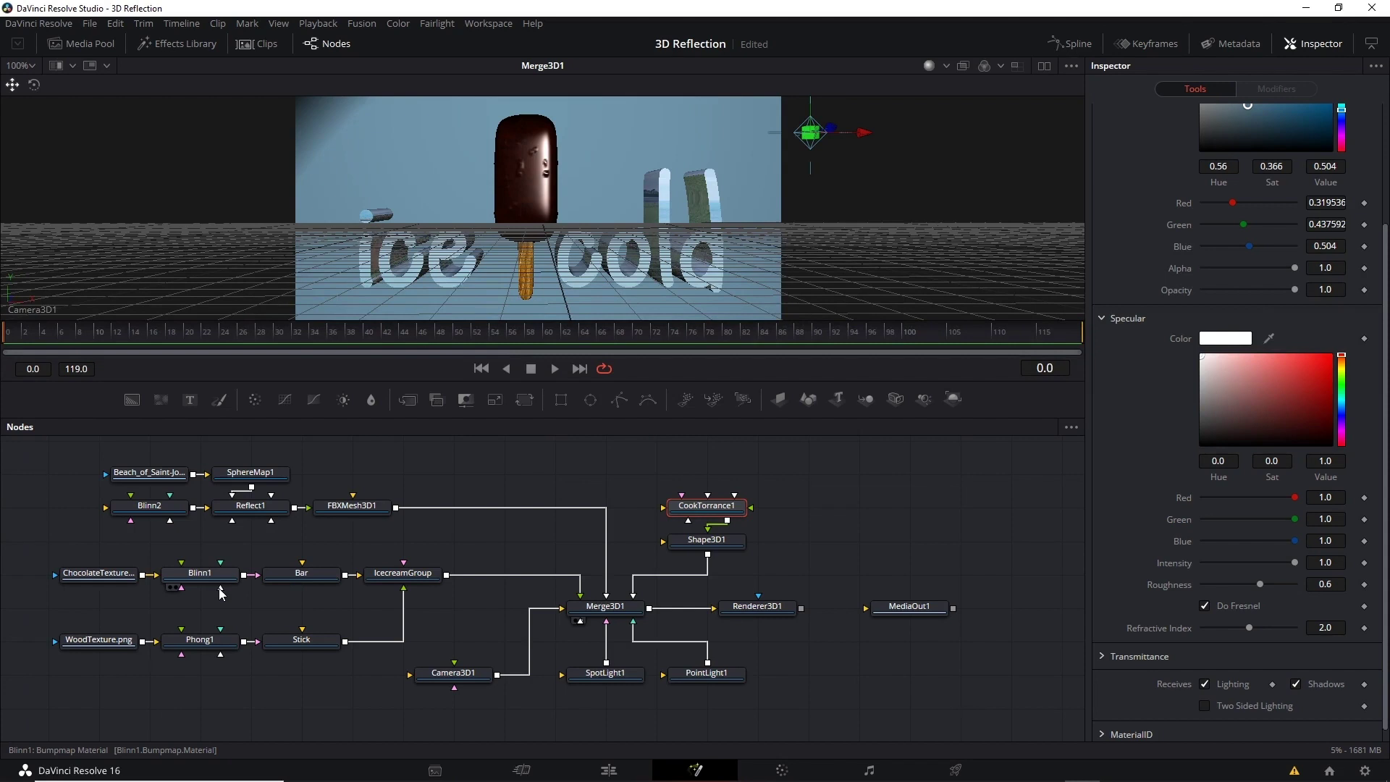
Give Blinn1 a warm tan specular colour, adjust intensity, and reset Exponent to 50.
{"action": "left_click", "coordinate": [211, 577]}
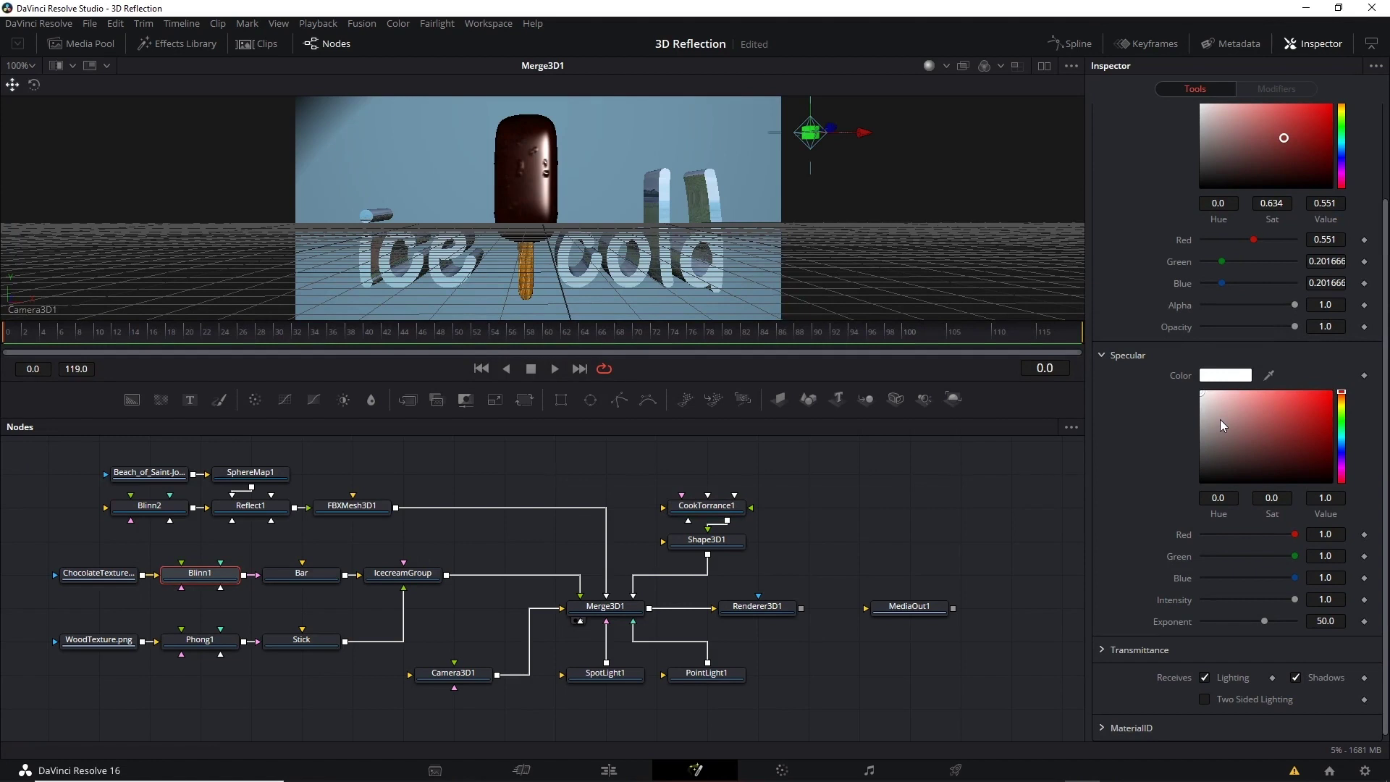
{"action": "left_click_drag", "start_coordinate": [1341, 392], "coordinate": [1239, 403]}
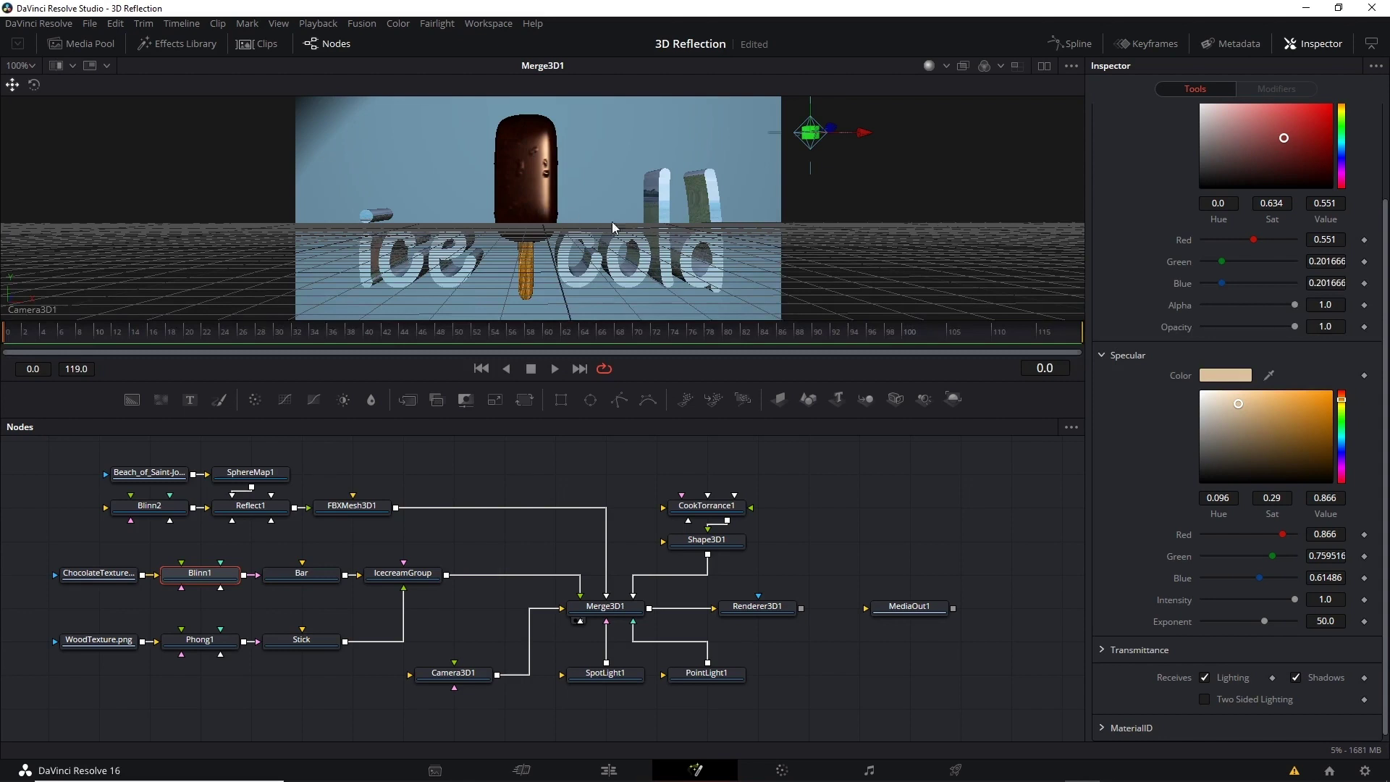
{"action": "mouse_move", "coordinate": [1294, 599]}
{"action": "left_mouse_down"}
{"action": "mouse_move", "coordinate": [1239, 602]}
{"action": "mouse_move", "coordinate": [1281, 599]}
{"action": "left_mouse_up"}
{"action": "left_click_drag", "start_coordinate": [1266, 621], "coordinate": [1271, 620]}
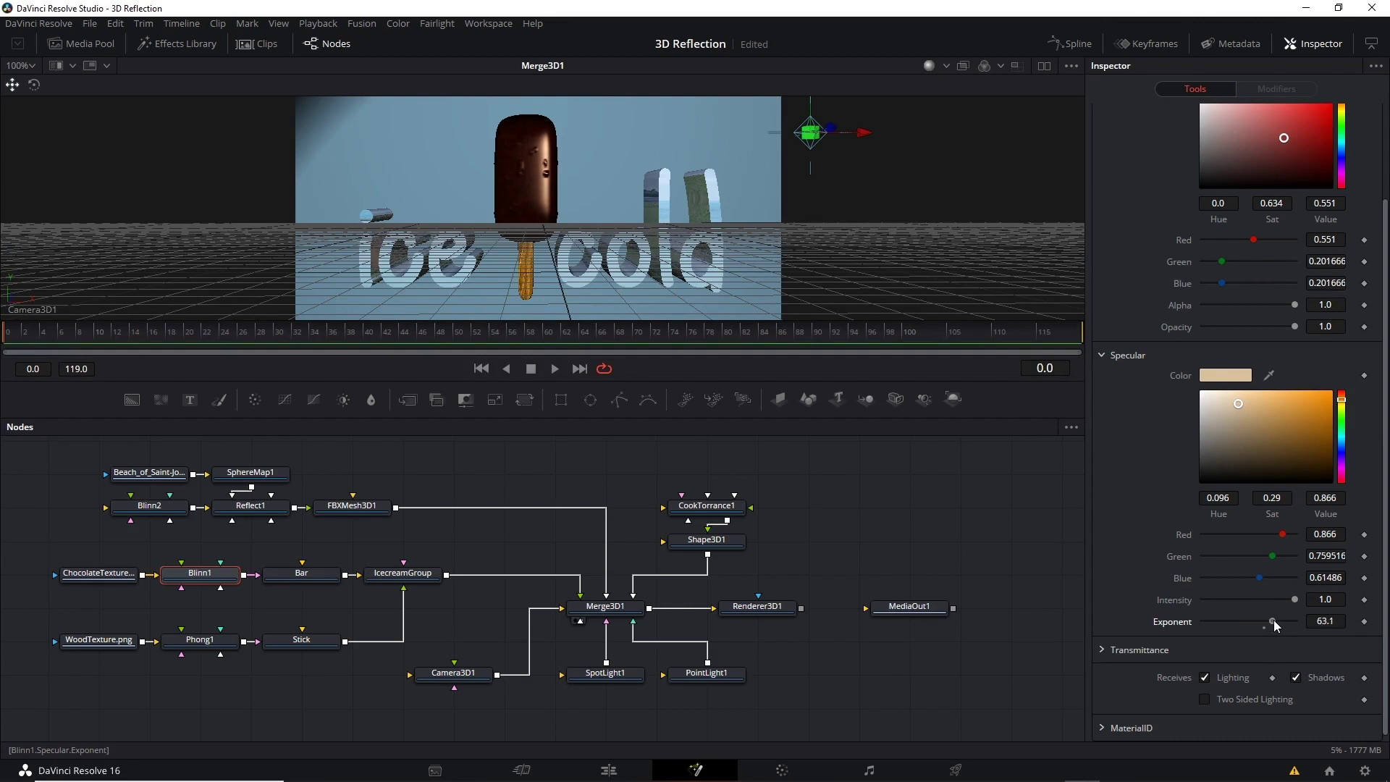
{"action": "left_click_drag", "start_coordinate": [1280, 623], "coordinate": [1229, 627]}
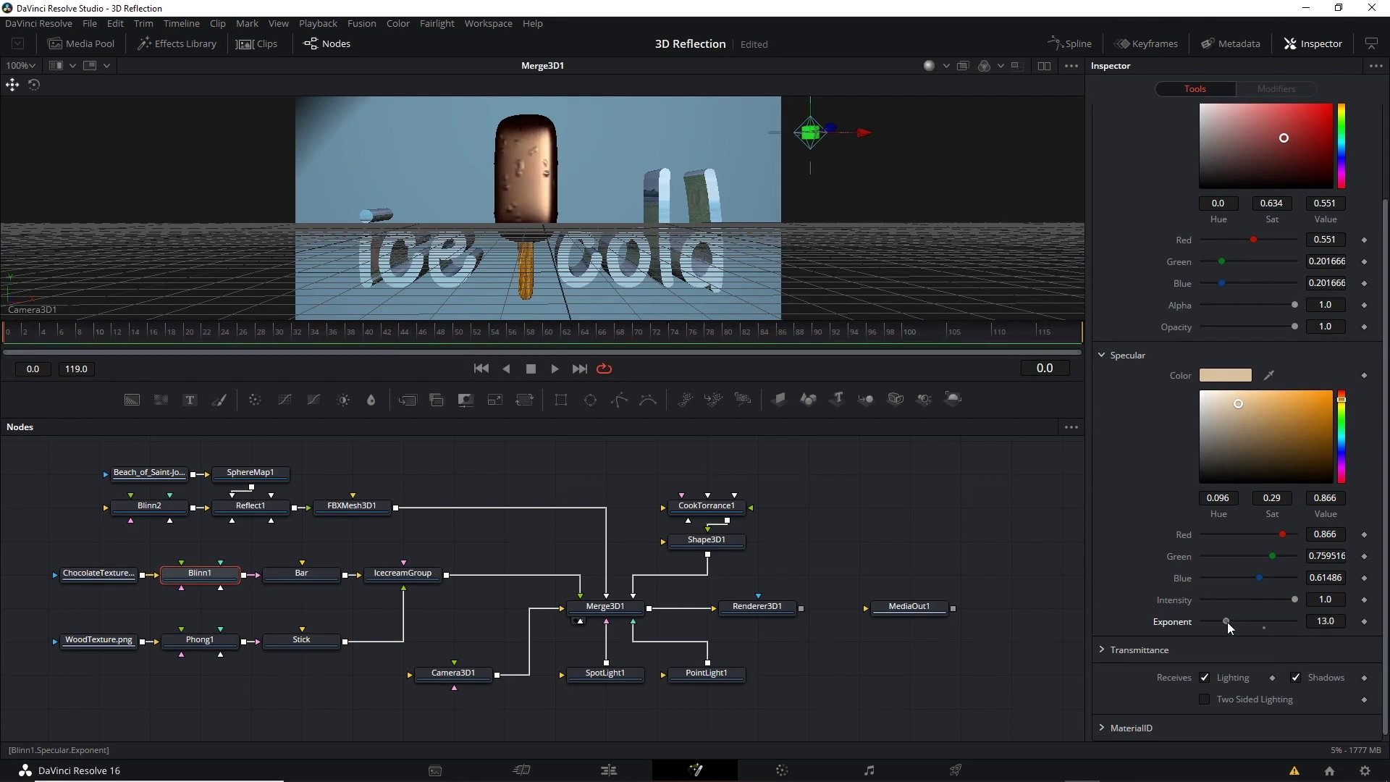
{"action": "double_click", "coordinate": [1267, 623]}
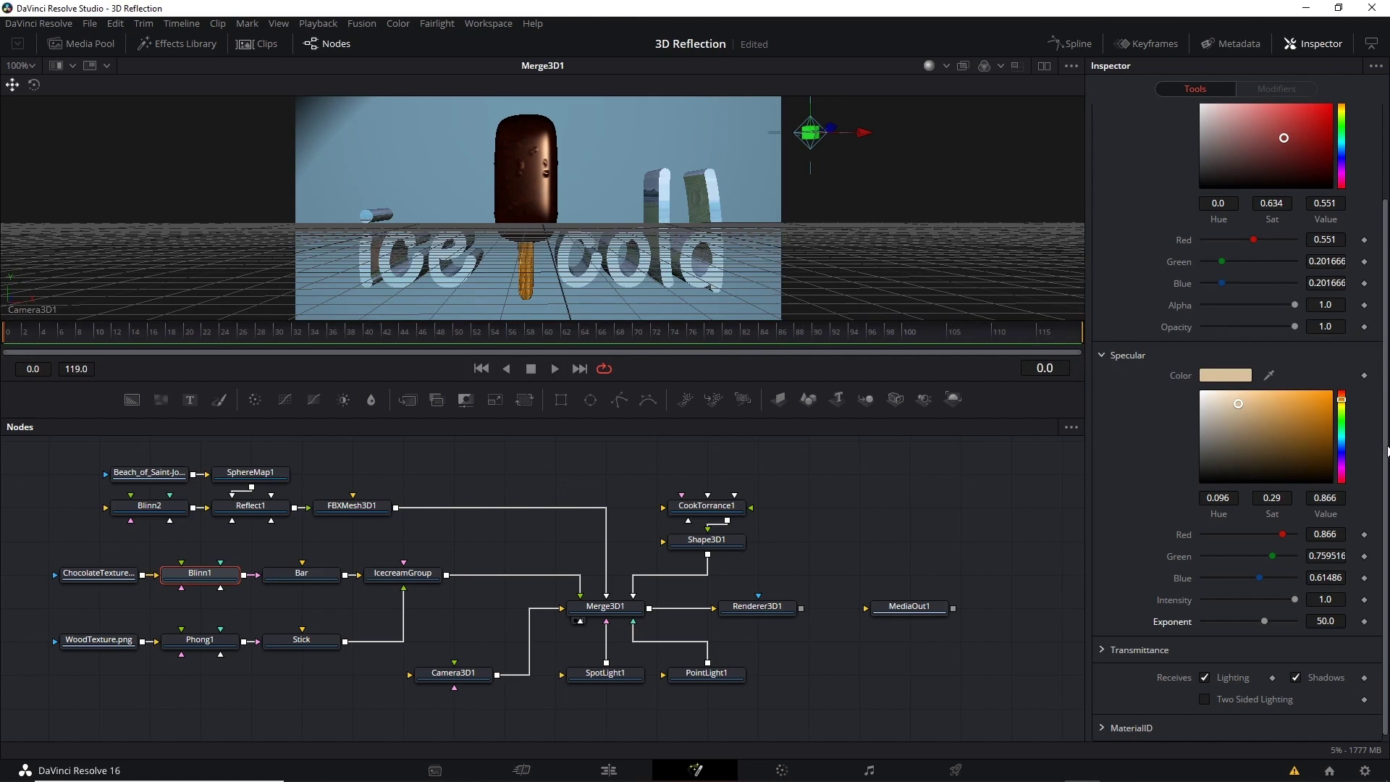
Set the Blinn1 bar material's diffuse colour to white.
{"action": "scroll", "coordinate": [1386, 427], "scroll_direction": "up", "scroll_amount": 1}
{"action": "scroll", "coordinate": [1386, 428], "scroll_direction": "up", "scroll_amount": 2}
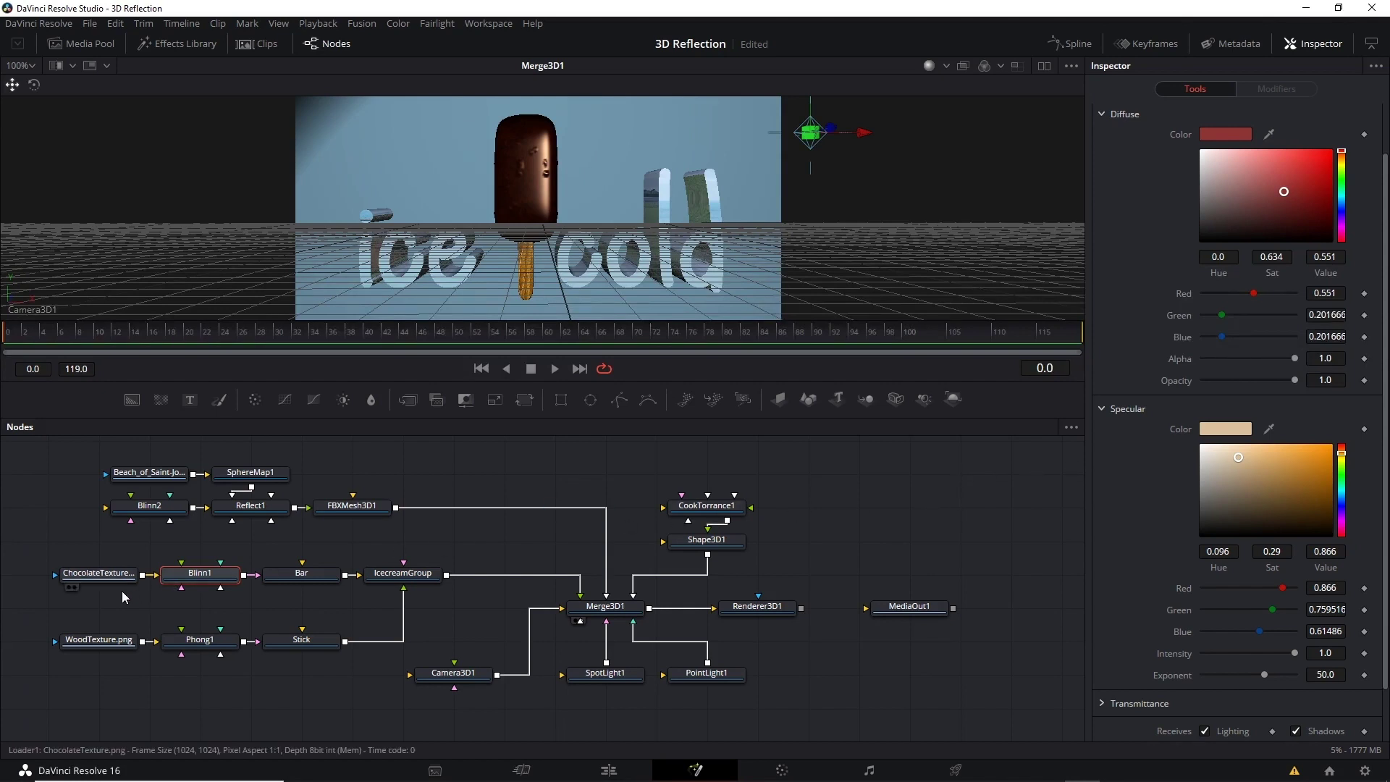
{"action": "mouse_move", "coordinate": [122, 591]}
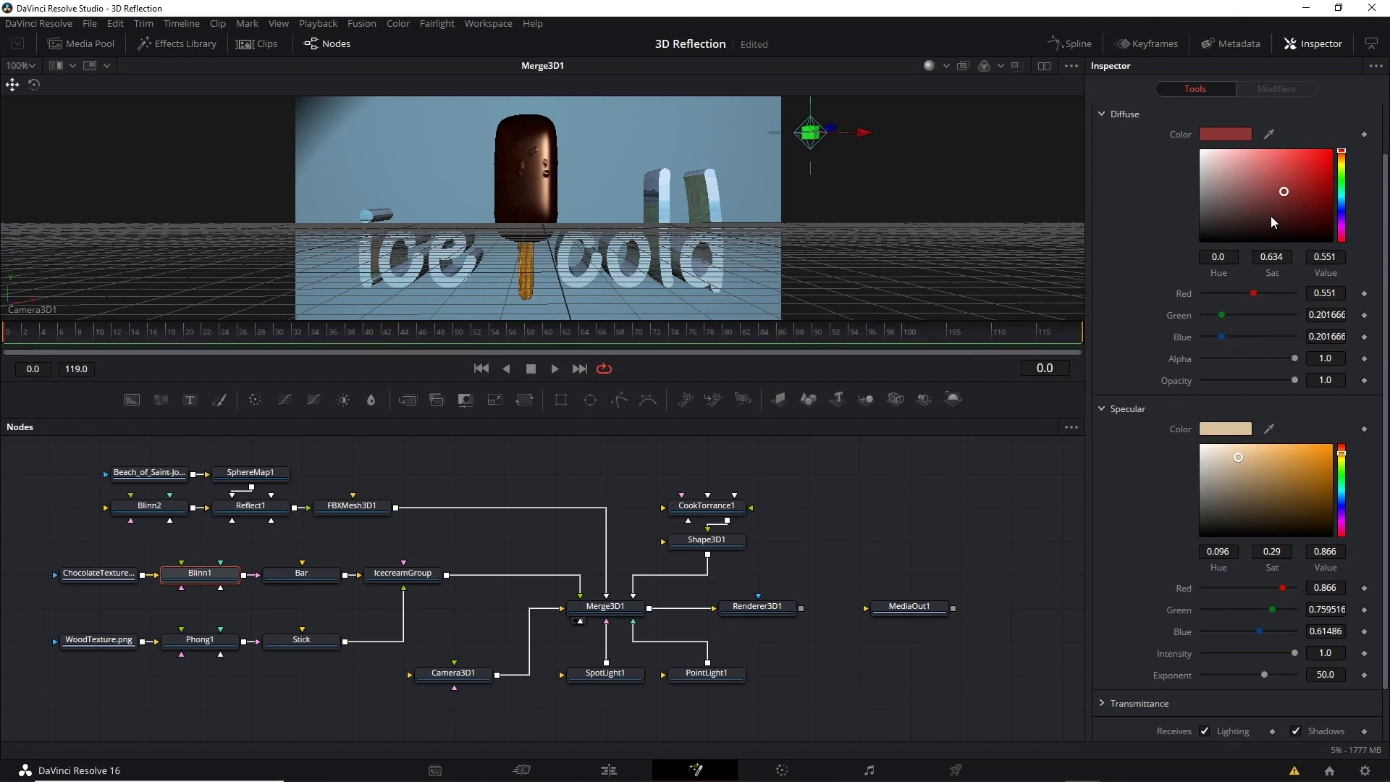
{"action": "left_click_drag", "start_coordinate": [1286, 193], "coordinate": [1186, 144]}
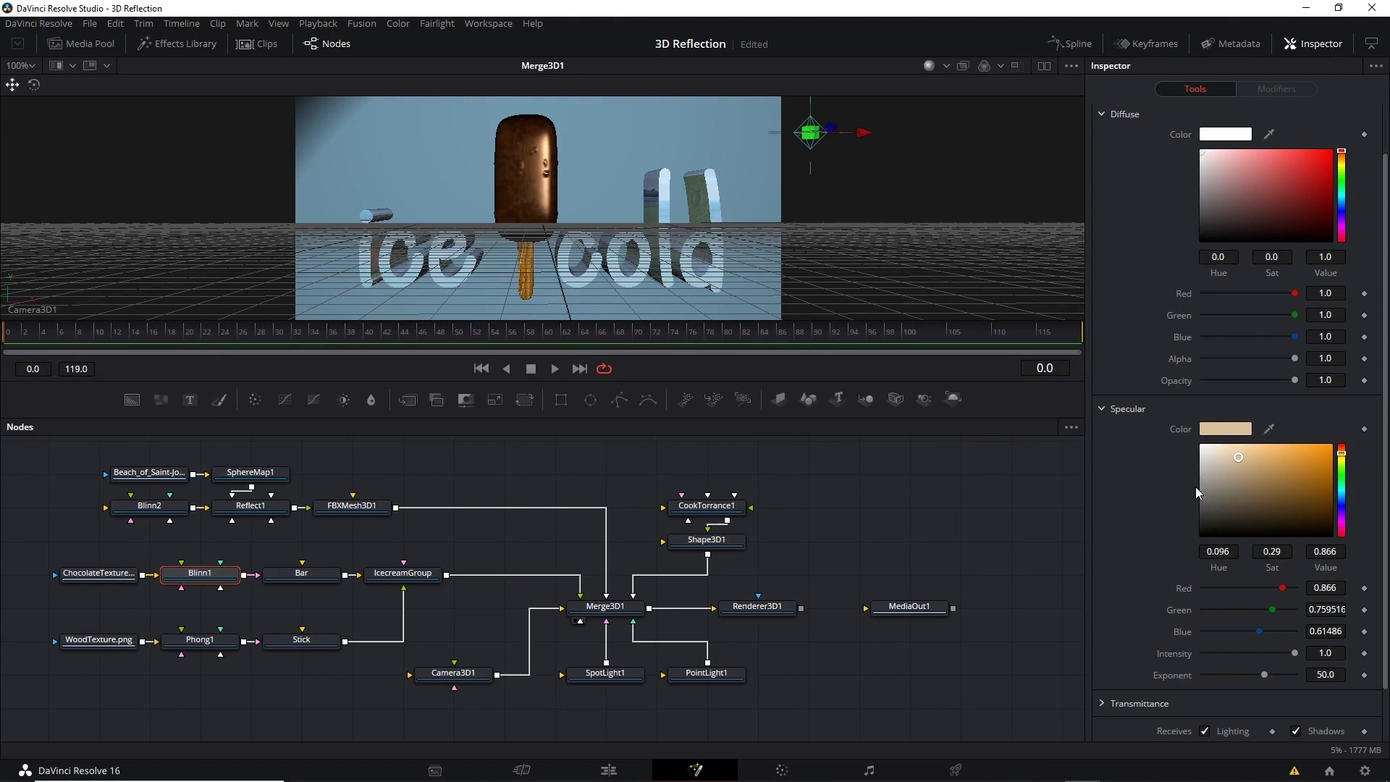
Add a FastNoise generator and wire it into the Blinn1 material.
{"action": "right_click", "coordinate": [119, 537]}
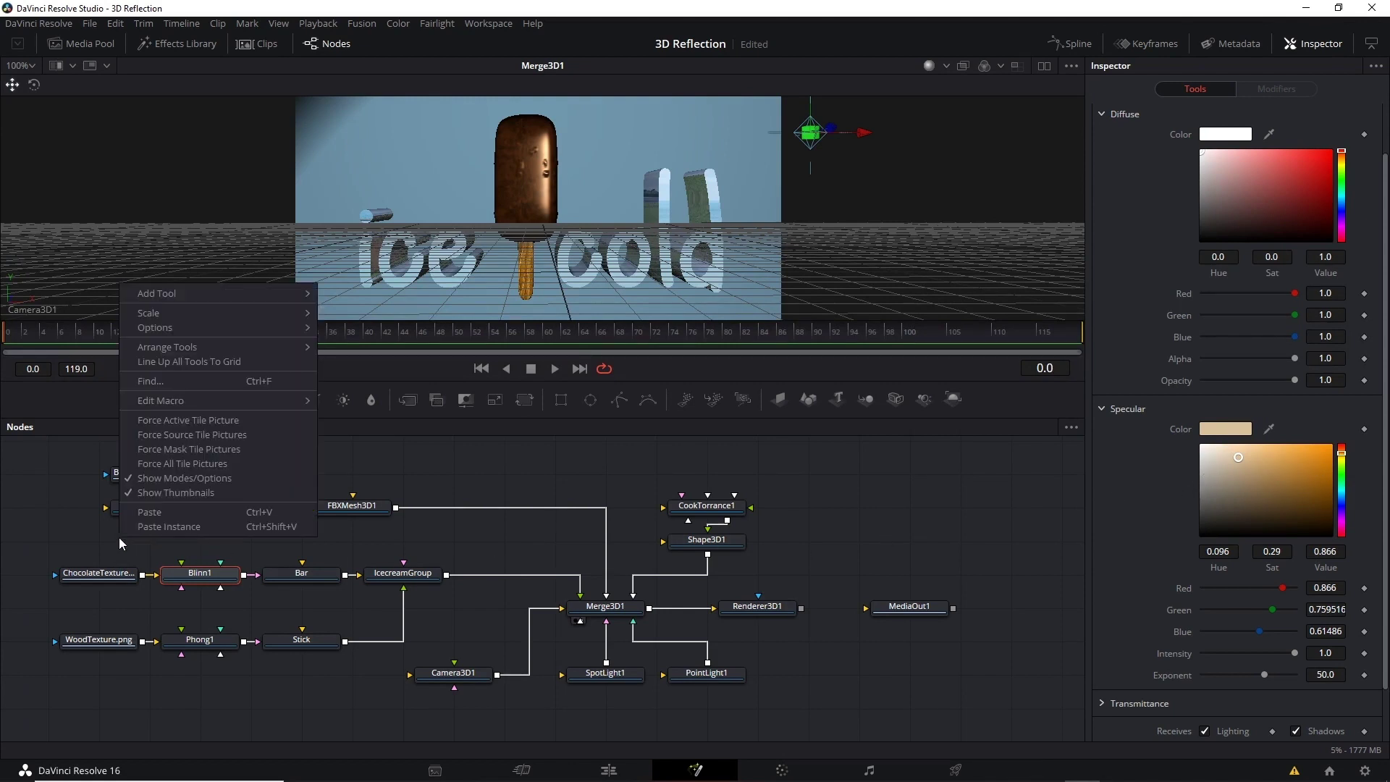
{"action": "mouse_move", "coordinate": [155, 297]}
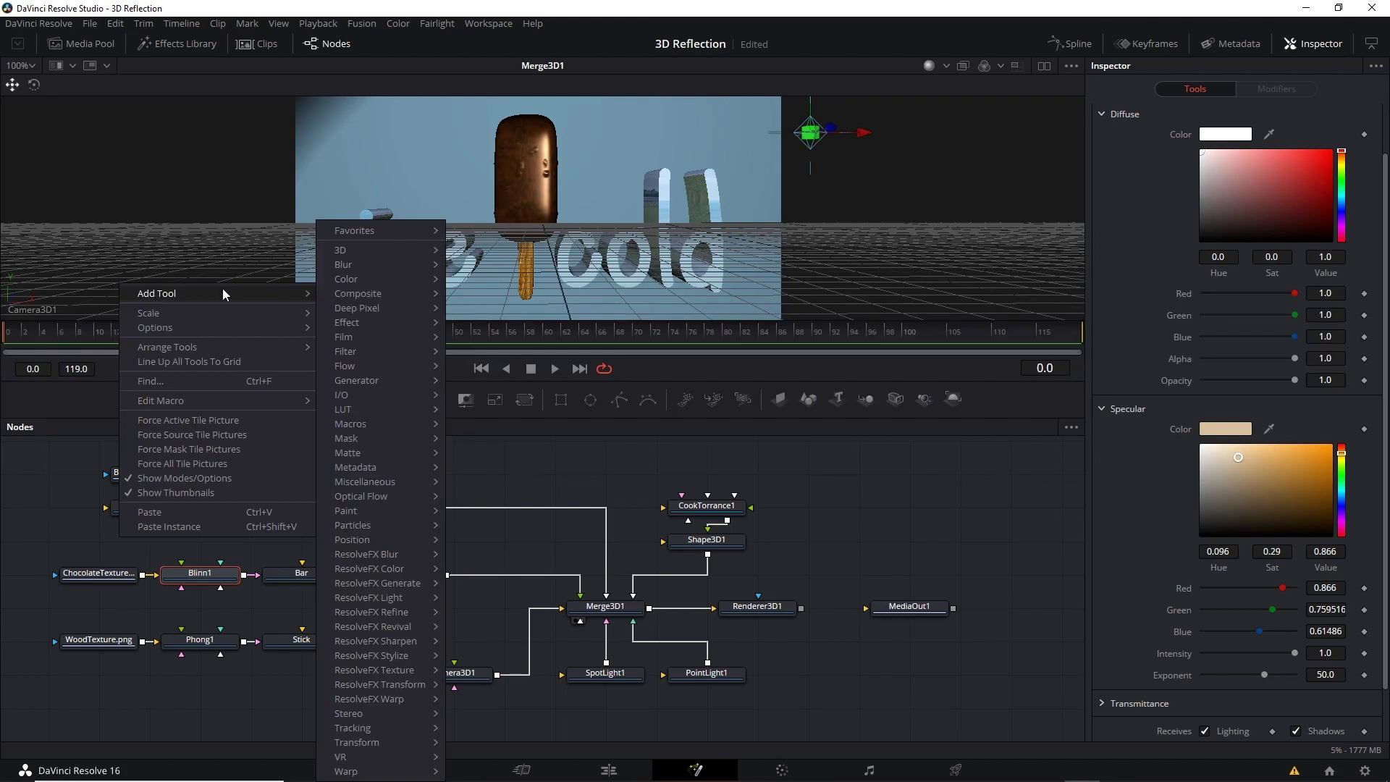
{"action": "mouse_move", "coordinate": [365, 381]}
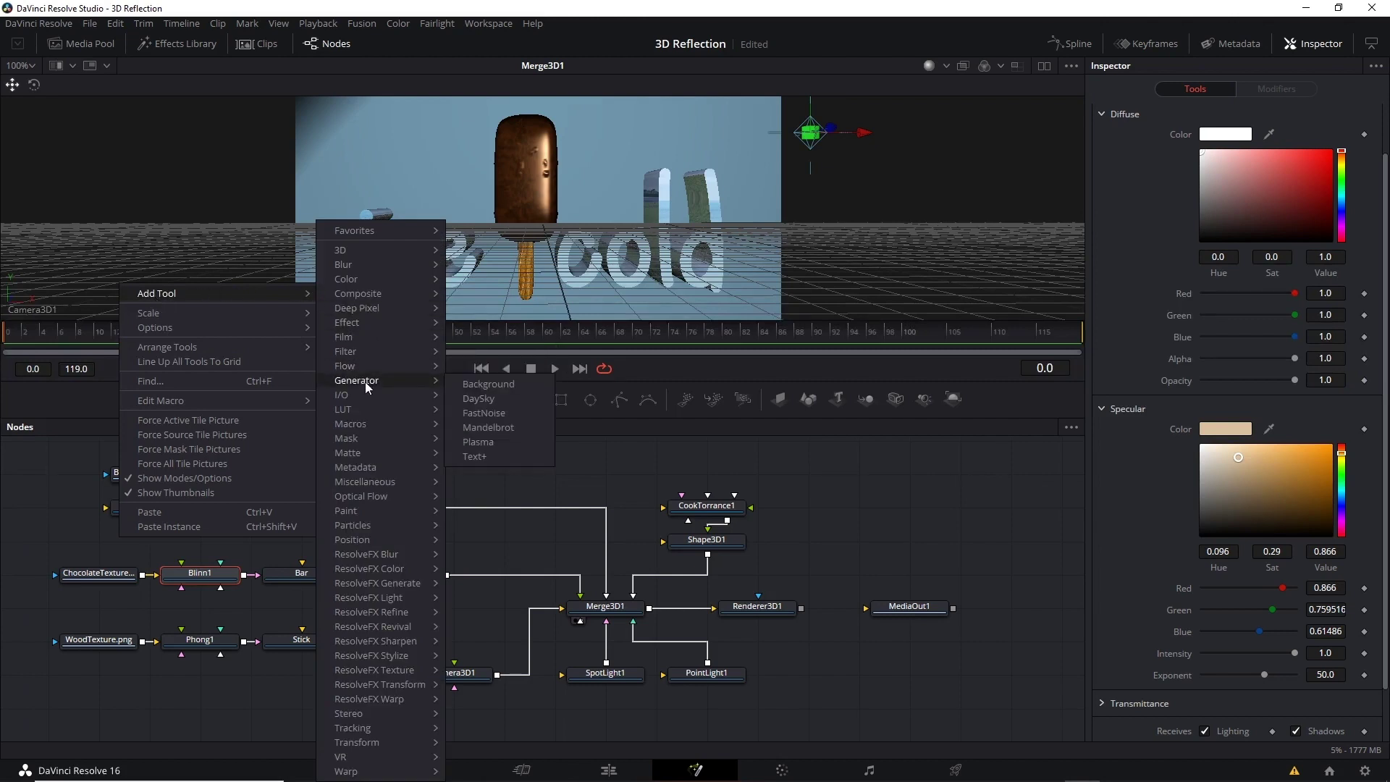
{"action": "left_click", "coordinate": [516, 414]}
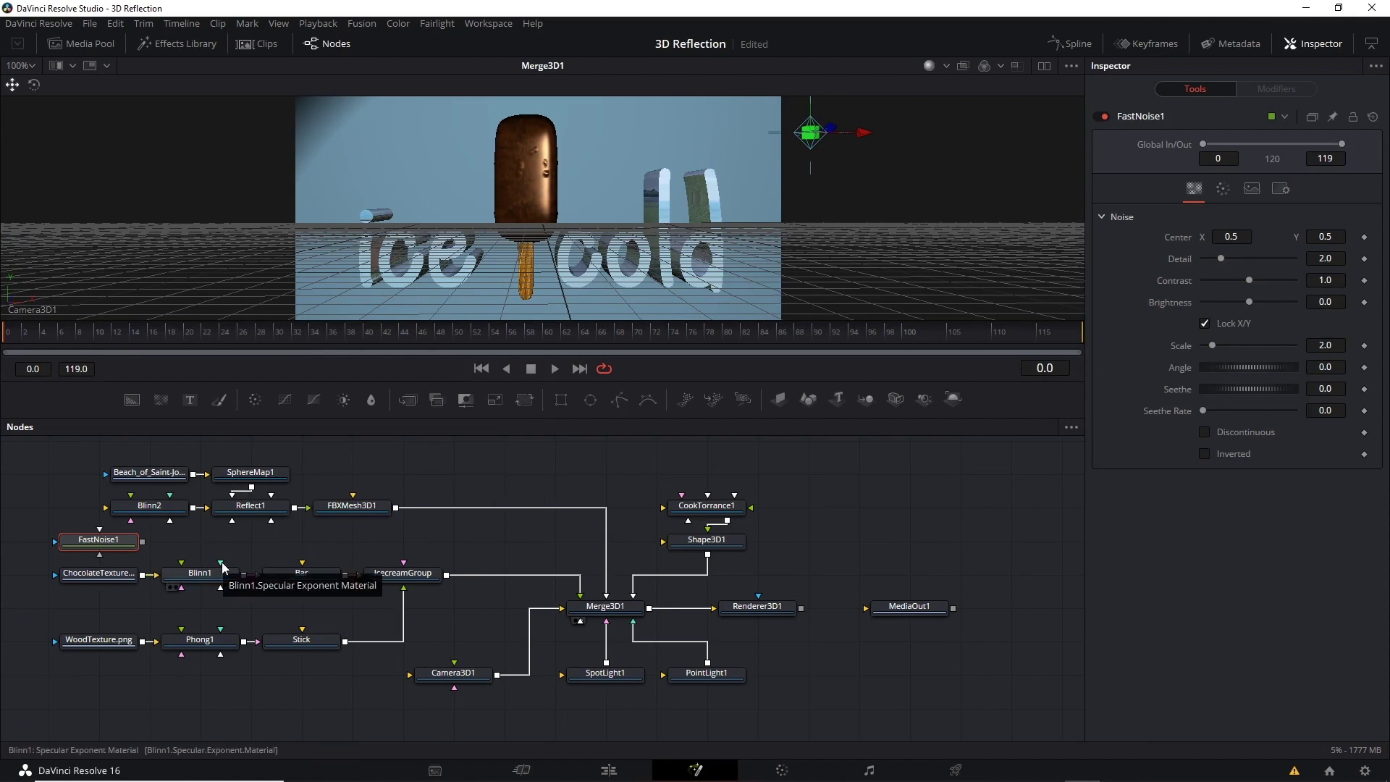
{"action": "mouse_move", "coordinate": [142, 542]}
{"action": "left_mouse_down"}
{"action": "mouse_move", "coordinate": [219, 541]}
{"action": "mouse_move", "coordinate": [182, 563]}
{"action": "left_mouse_up"}
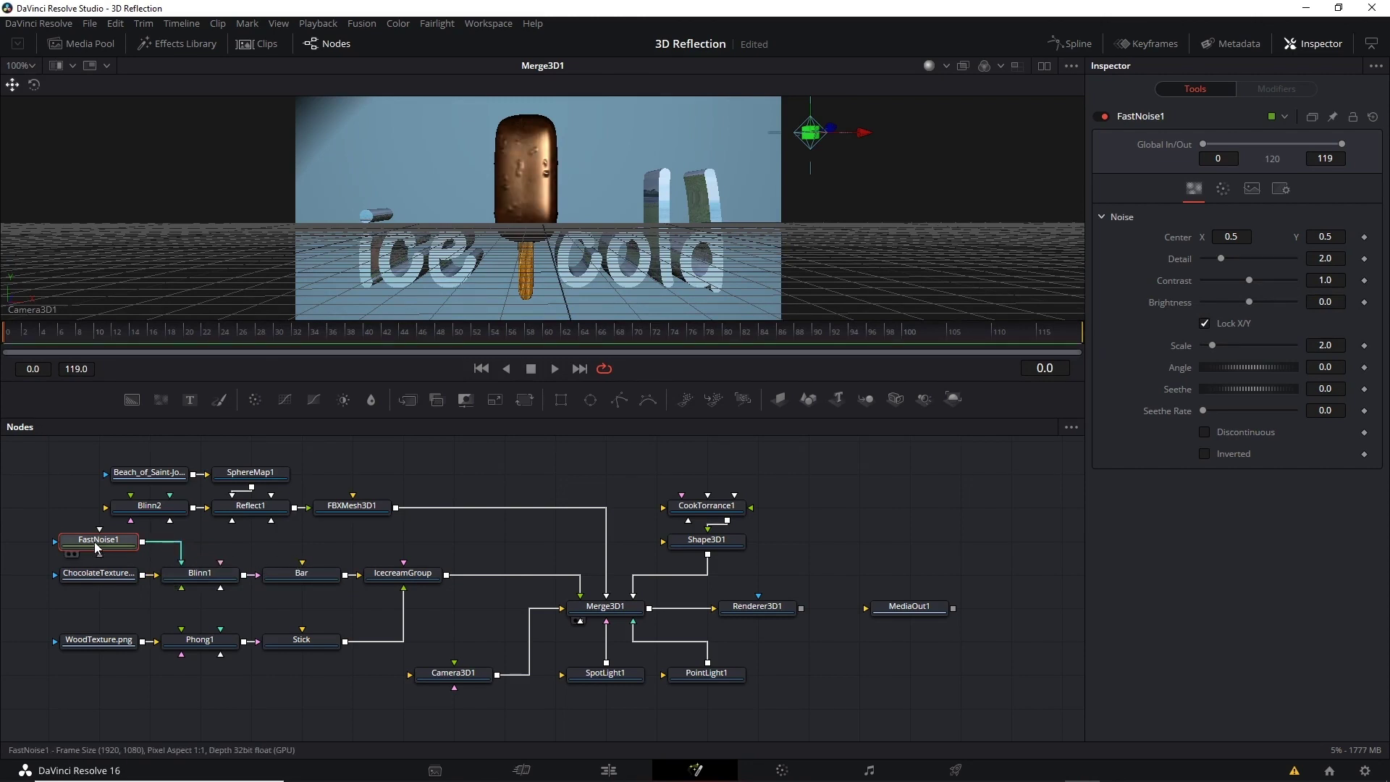
Raise FastNoise1's Scale to 18.43, then disconnect and rewire it to Blinn1.
{"action": "left_click_drag", "start_coordinate": [1214, 345], "coordinate": [1287, 345]}
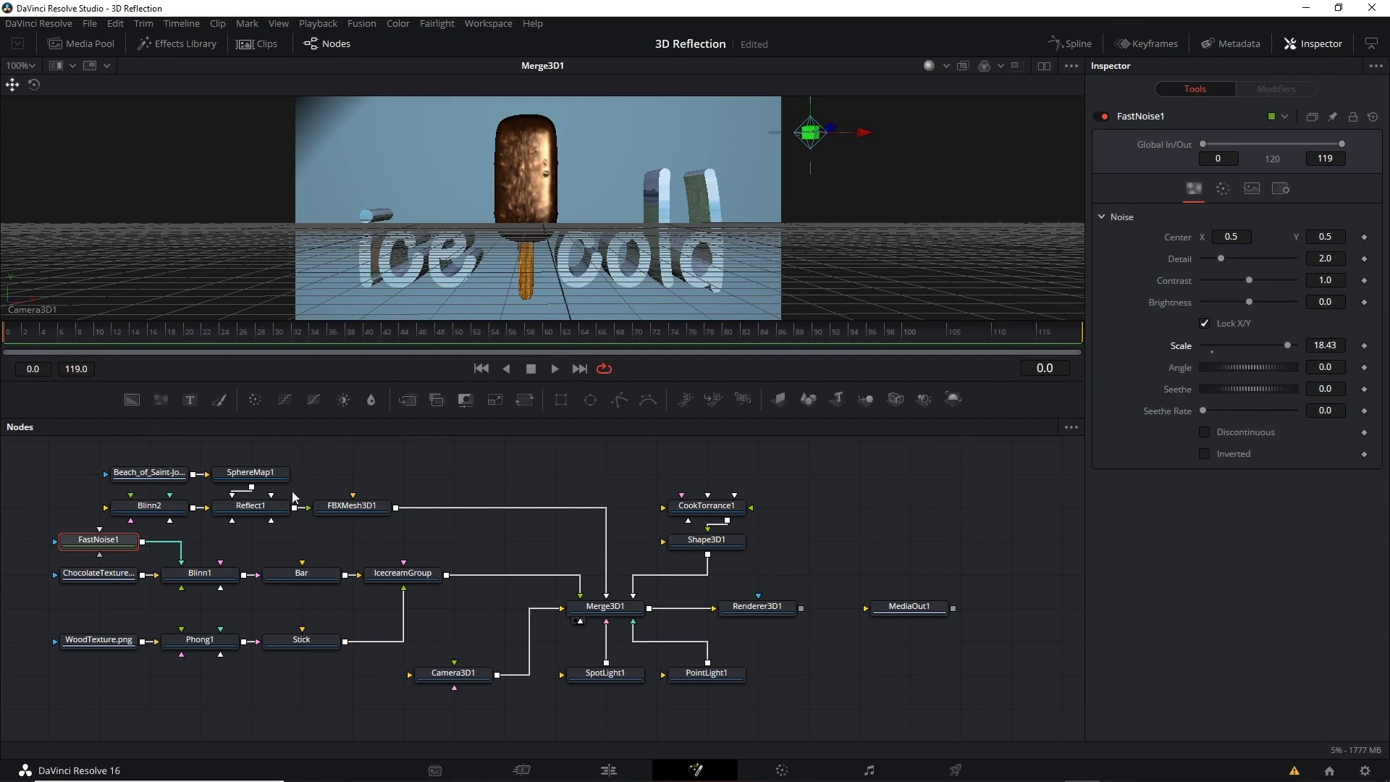
{"action": "left_click_drag", "start_coordinate": [182, 562], "coordinate": [204, 534]}
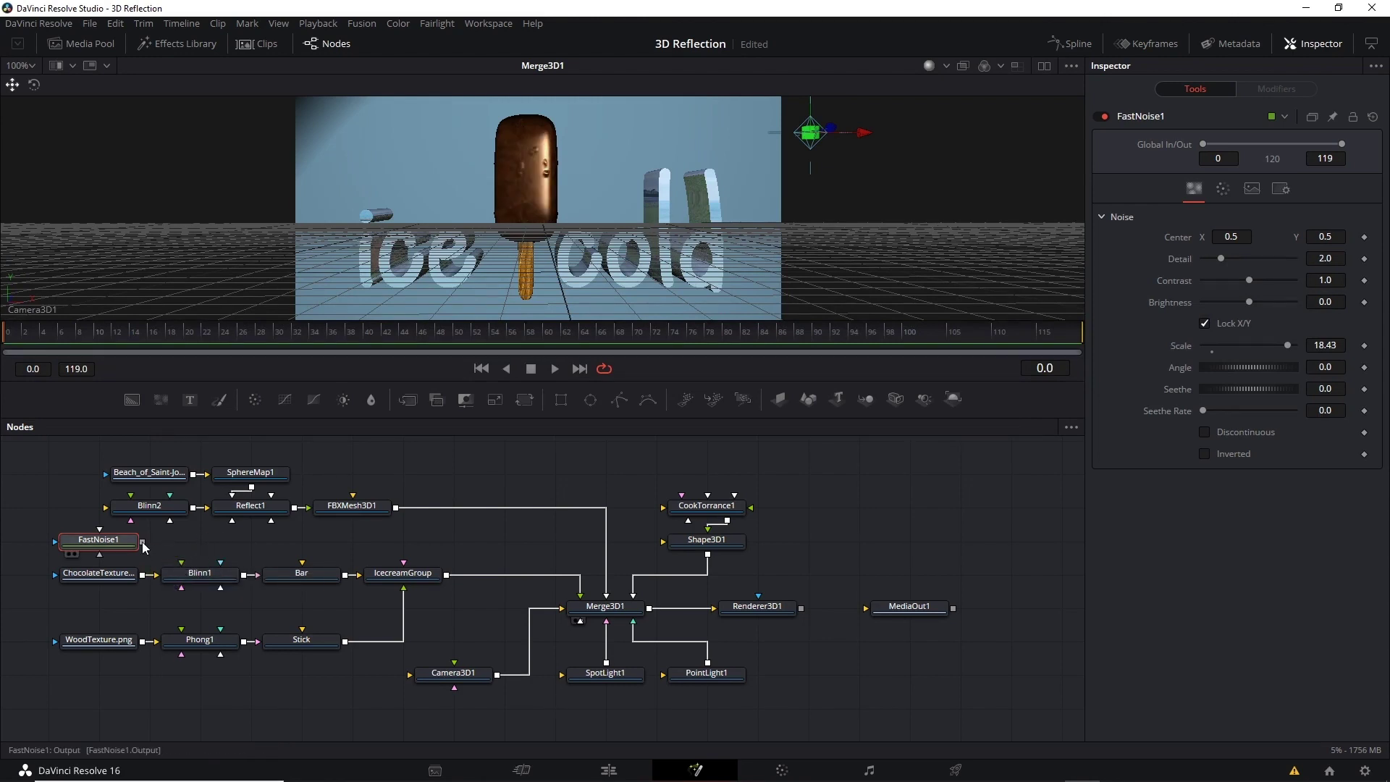
{"action": "left_click_drag", "start_coordinate": [143, 543], "coordinate": [182, 562]}
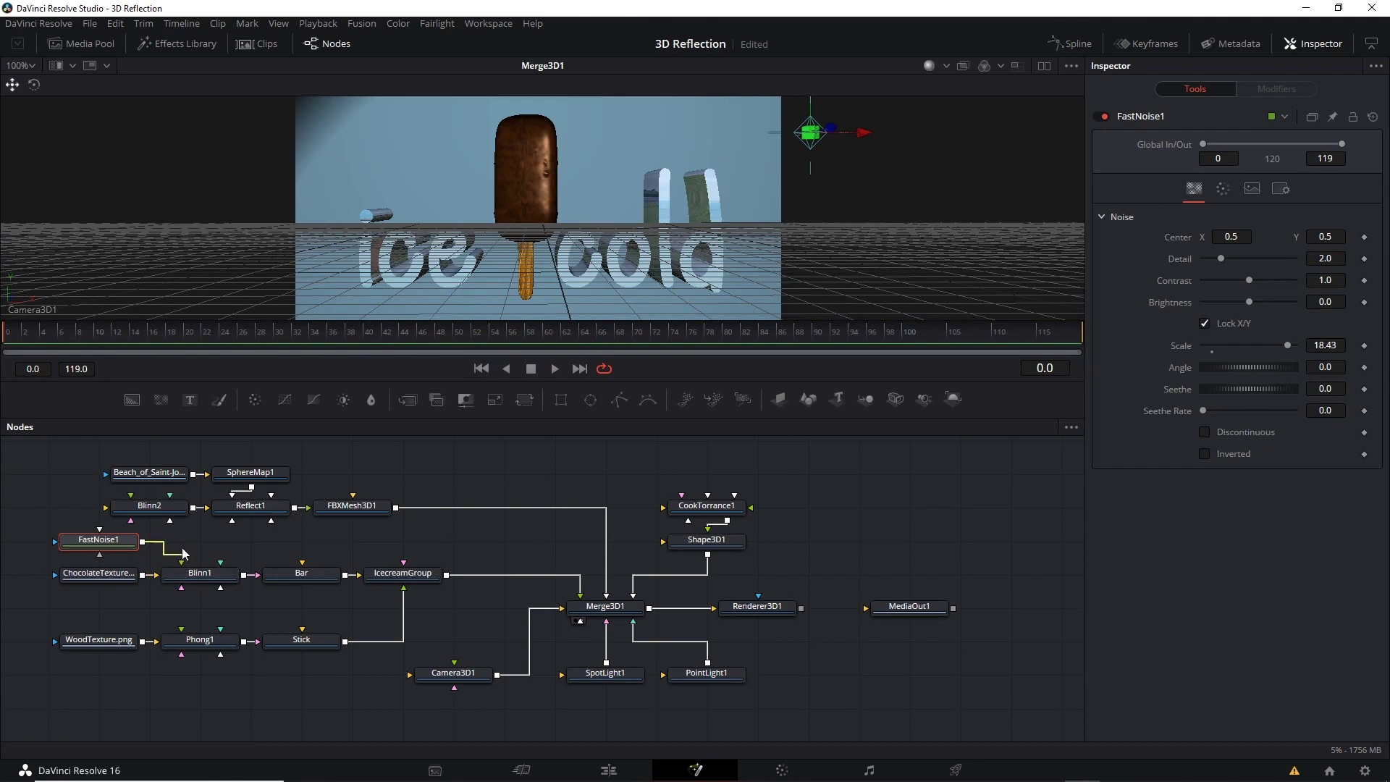
Unplug FastNoise1 from Blinn1, briefly trying another Blinn1 input before disconnecting it.
{"action": "left_click_drag", "start_coordinate": [182, 563], "coordinate": [200, 563]}
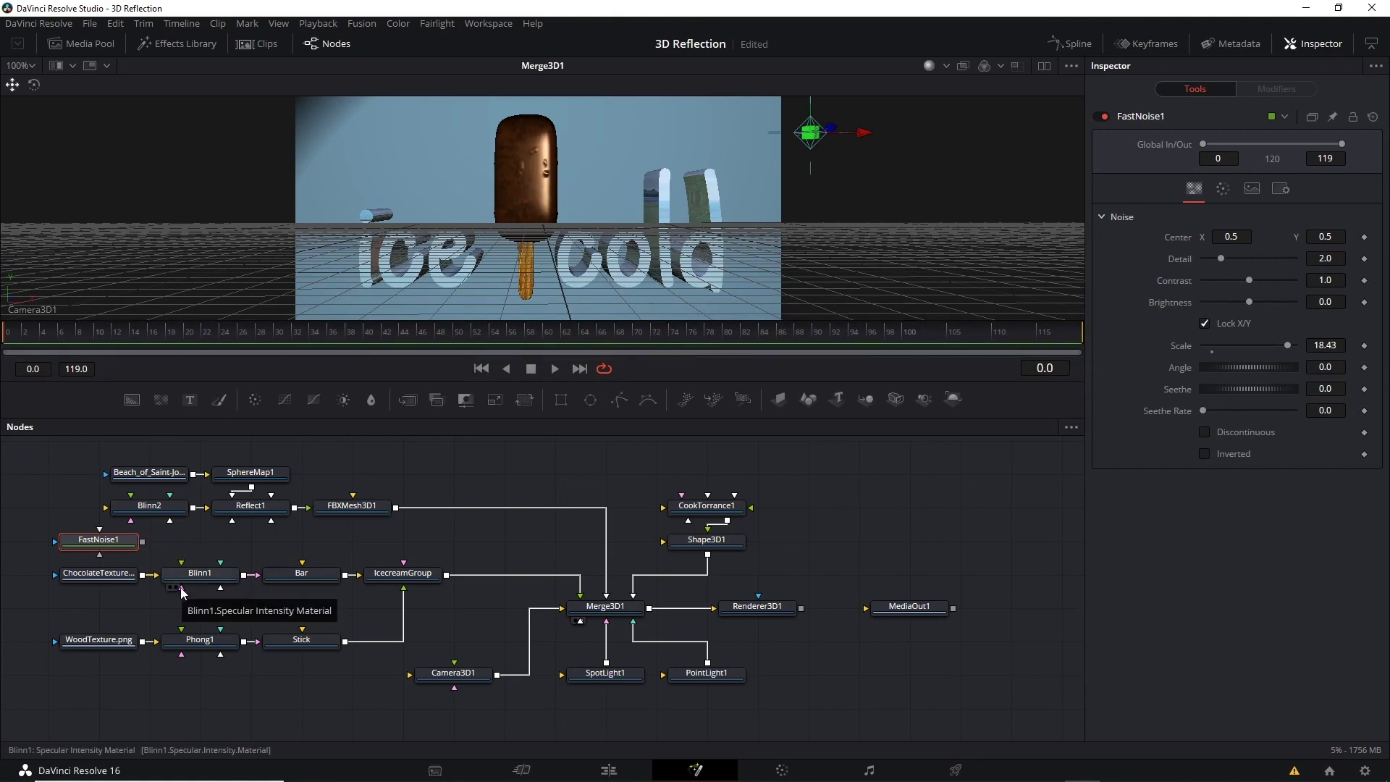
{"action": "left_click_drag", "start_coordinate": [143, 542], "coordinate": [184, 594]}
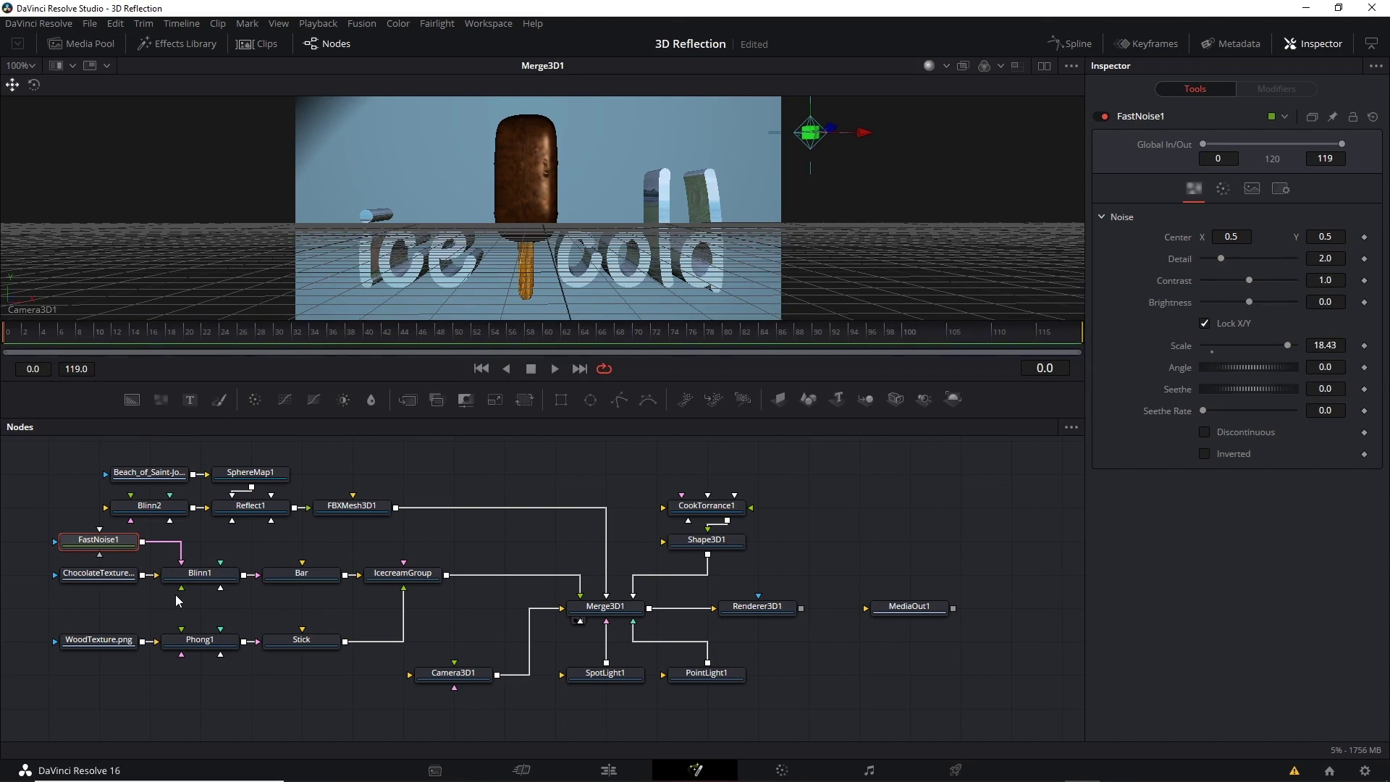
{"action": "left_click_drag", "start_coordinate": [182, 561], "coordinate": [237, 541]}
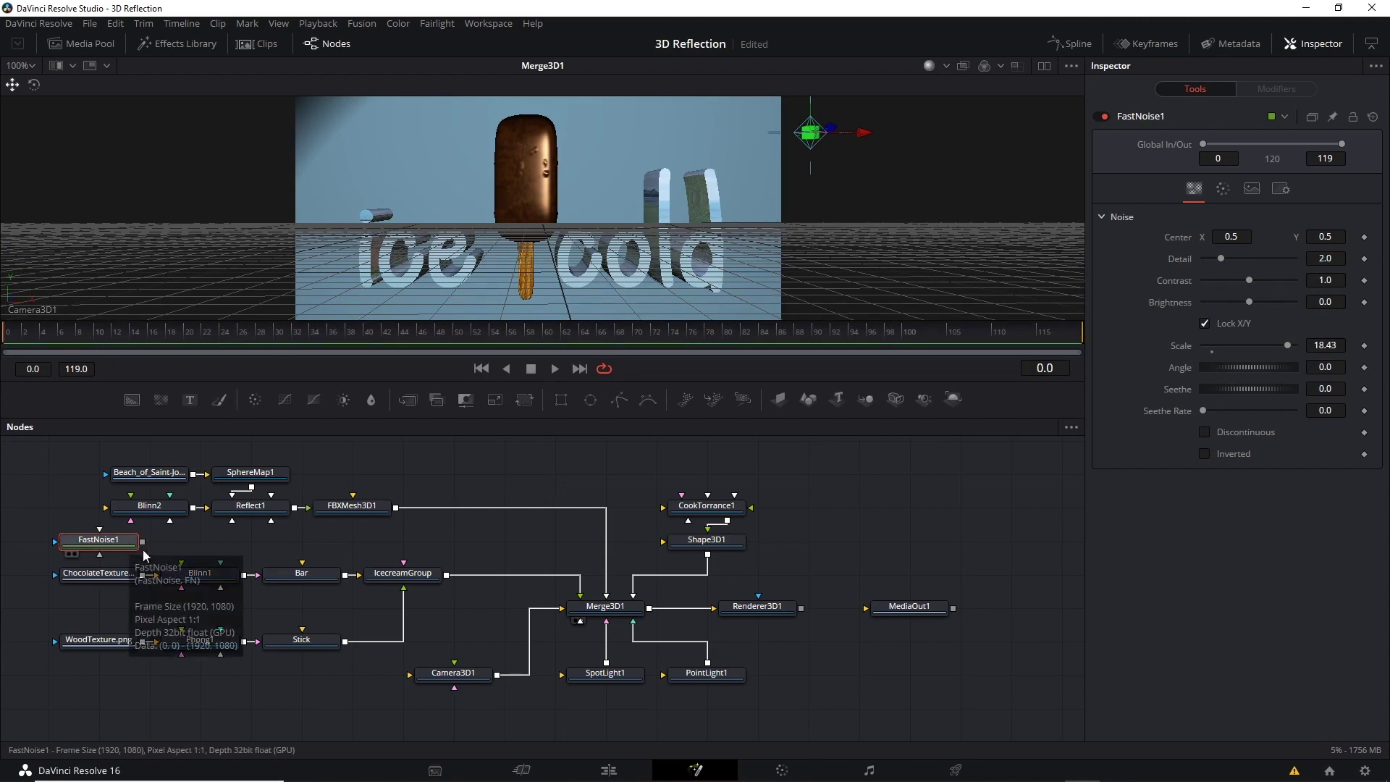
Add a BumpMap node beneath Blinn1 and move FastNoise1 down beside it.
{"action": "right_click", "coordinate": [234, 604]}
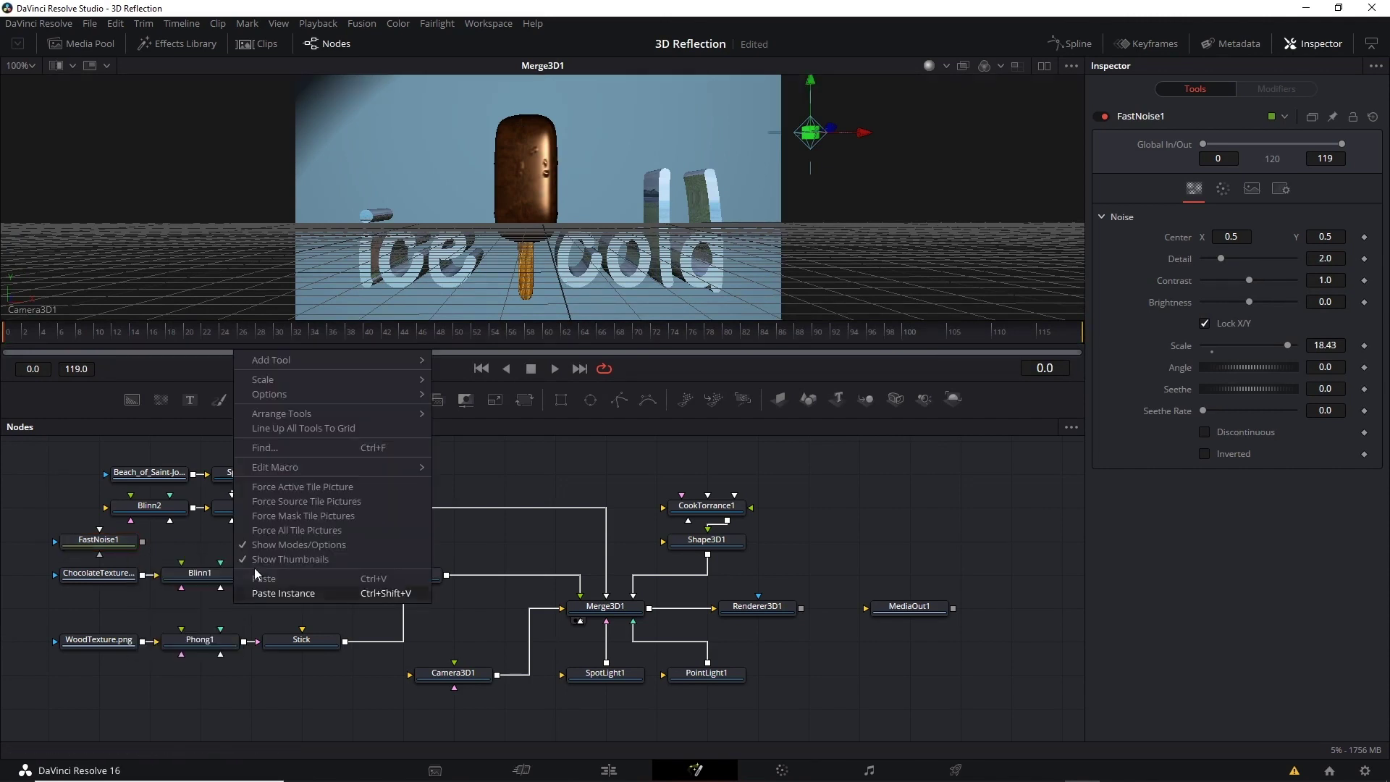
{"action": "mouse_move", "coordinate": [303, 360]}
{"action": "mouse_move", "coordinate": [478, 246]}
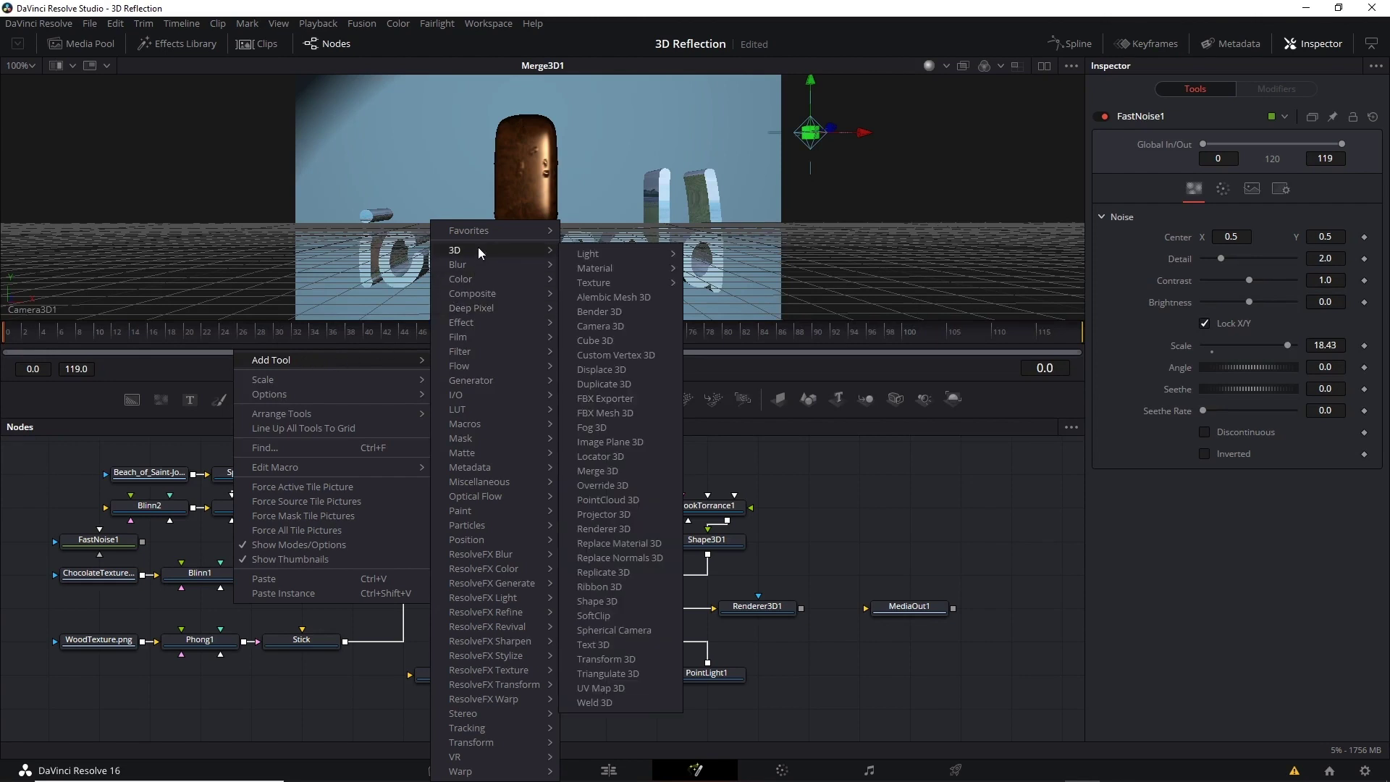
{"action": "mouse_move", "coordinate": [619, 283]}
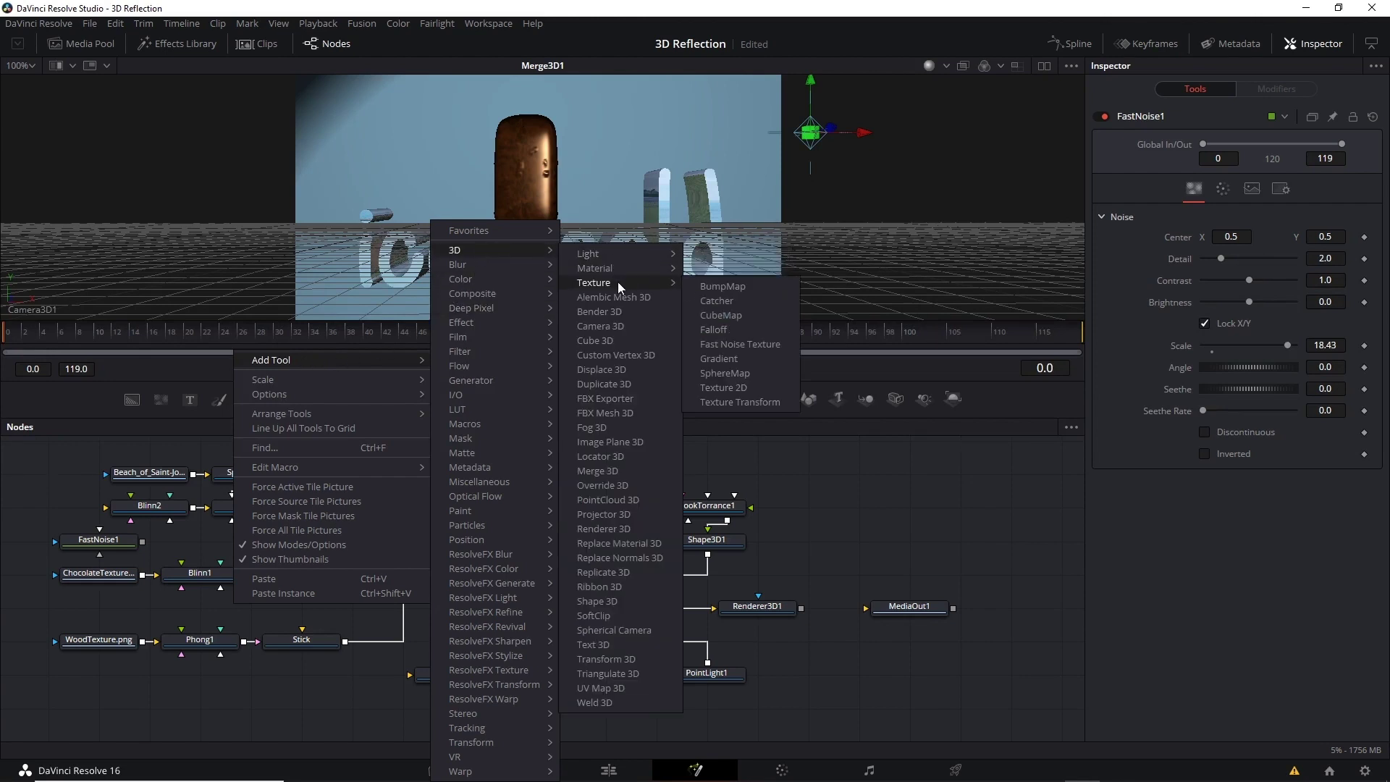
{"action": "left_click", "coordinate": [751, 287]}
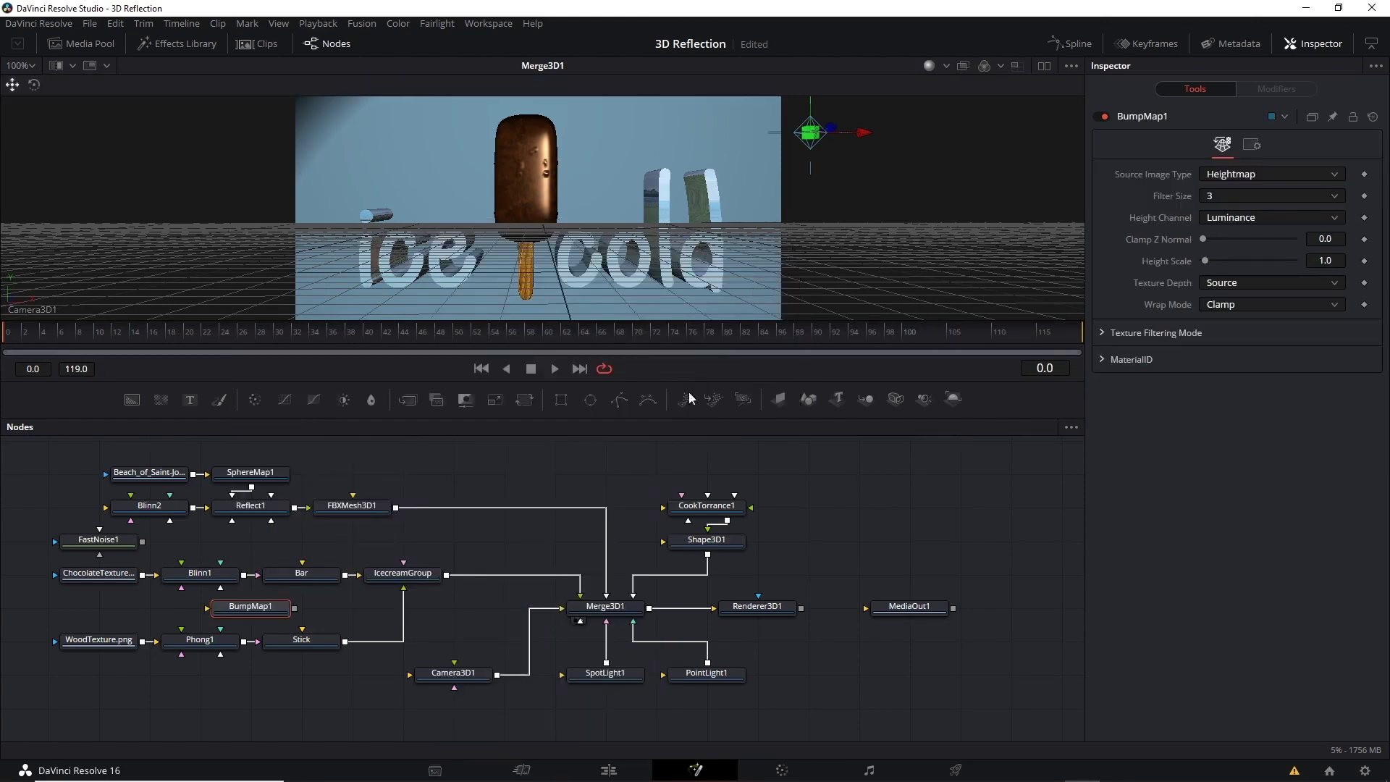
{"action": "mouse_move", "coordinate": [258, 609]}
{"action": "left_mouse_down"}
{"action": "mouse_move", "coordinate": [208, 609]}
{"action": "mouse_move", "coordinate": [221, 588]}
{"action": "left_mouse_up"}
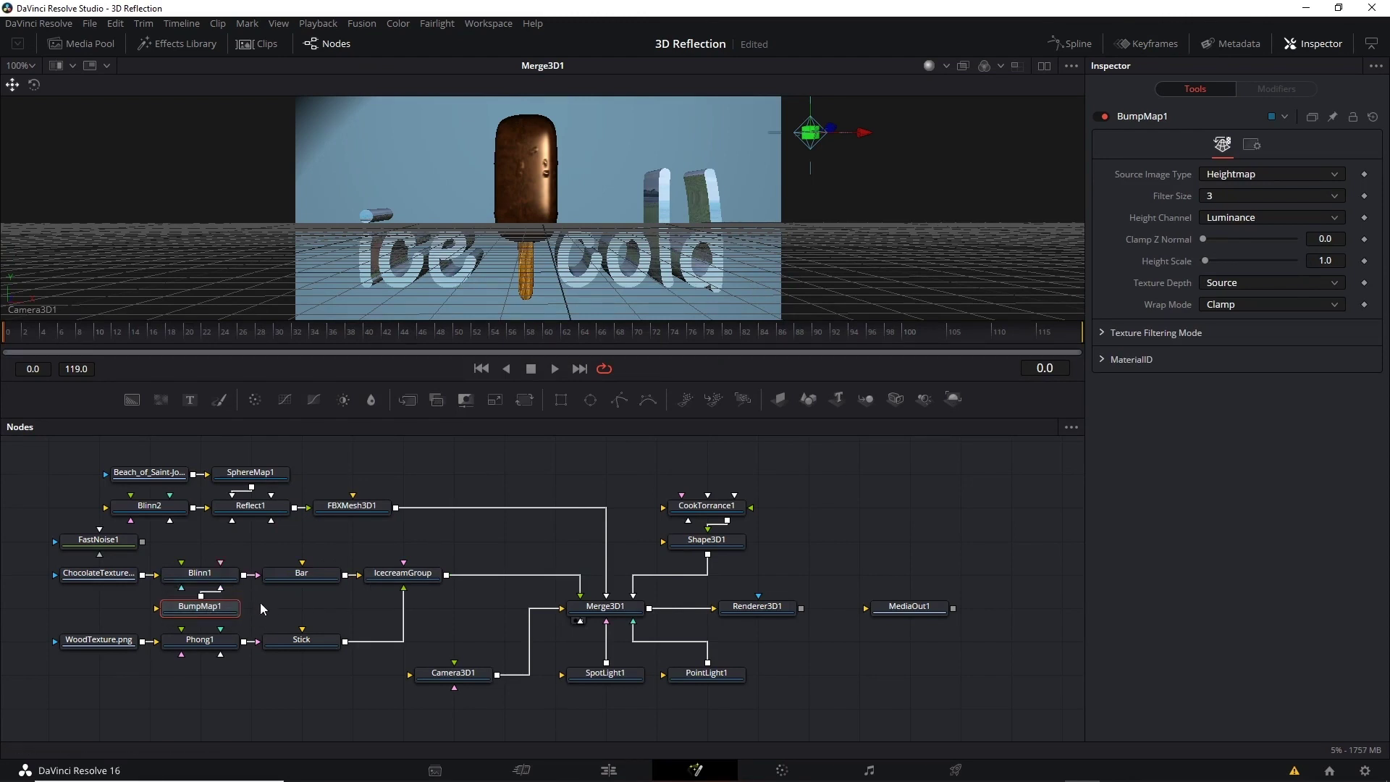
{"action": "mouse_move", "coordinate": [101, 540]}
{"action": "left_mouse_down"}
{"action": "mouse_move", "coordinate": [98, 606]}
{"action": "mouse_move", "coordinate": [186, 617]}
{"action": "left_mouse_up"}
Feed FastNoise1 into BumpMap1 and set its Height Scale to 26.38.
{"action": "left_click", "coordinate": [98, 606]}
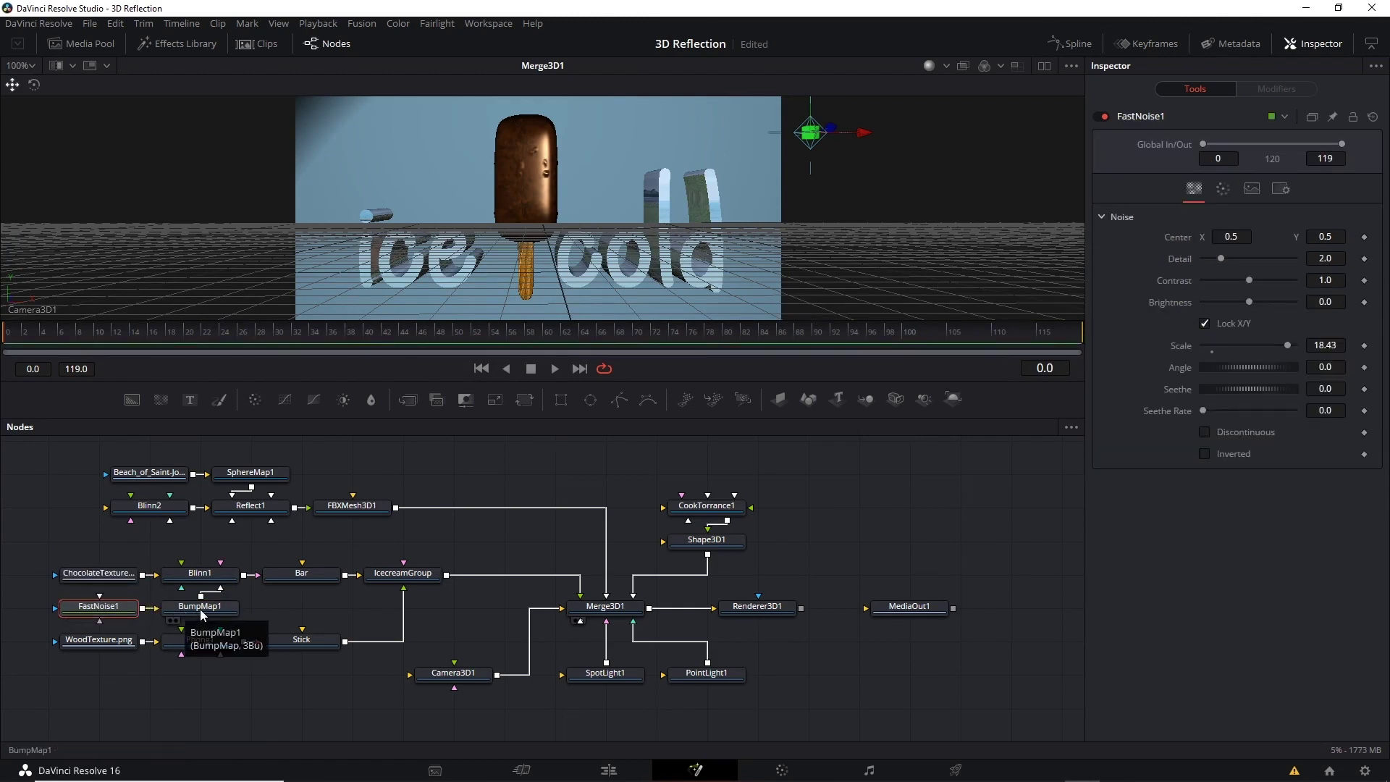
{"action": "left_click", "coordinate": [204, 614]}
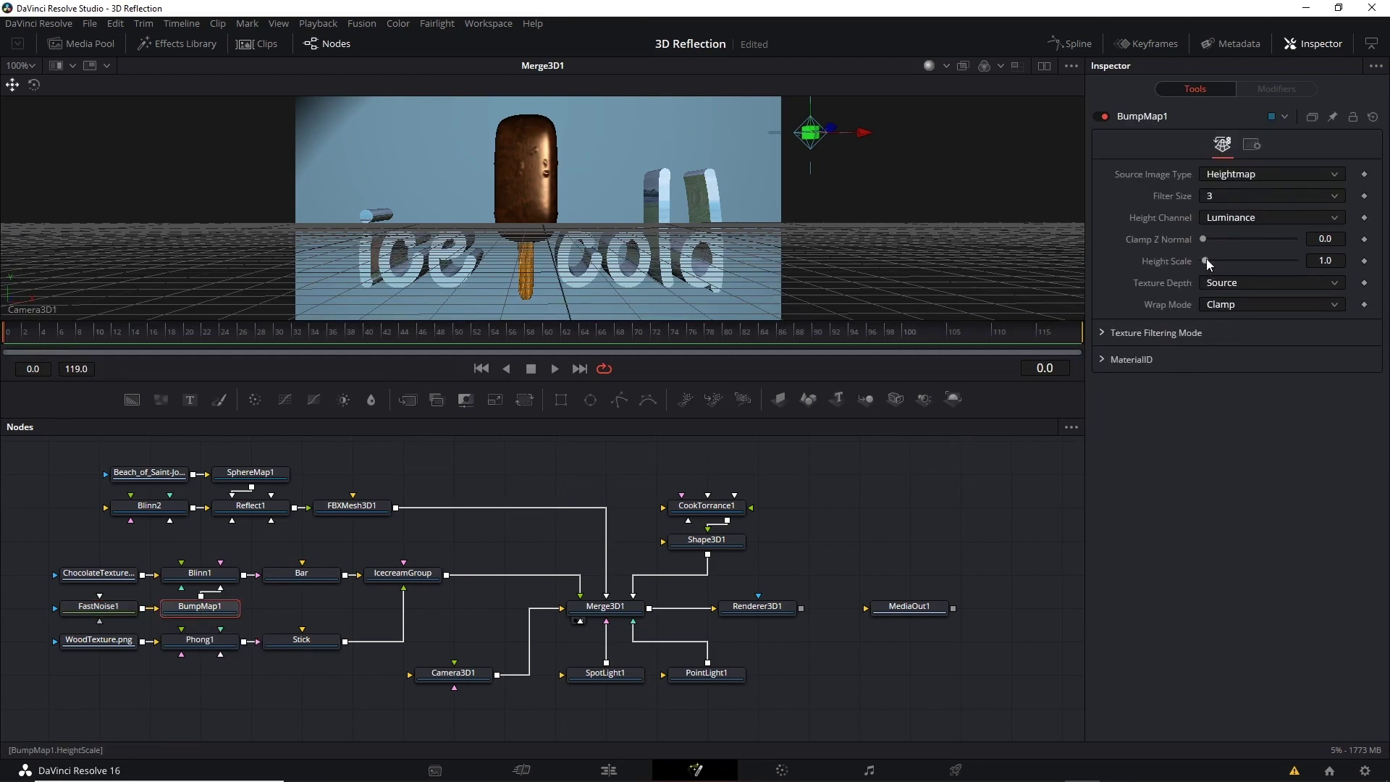
{"action": "left_click_drag", "start_coordinate": [1206, 260], "coordinate": [1252, 259]}
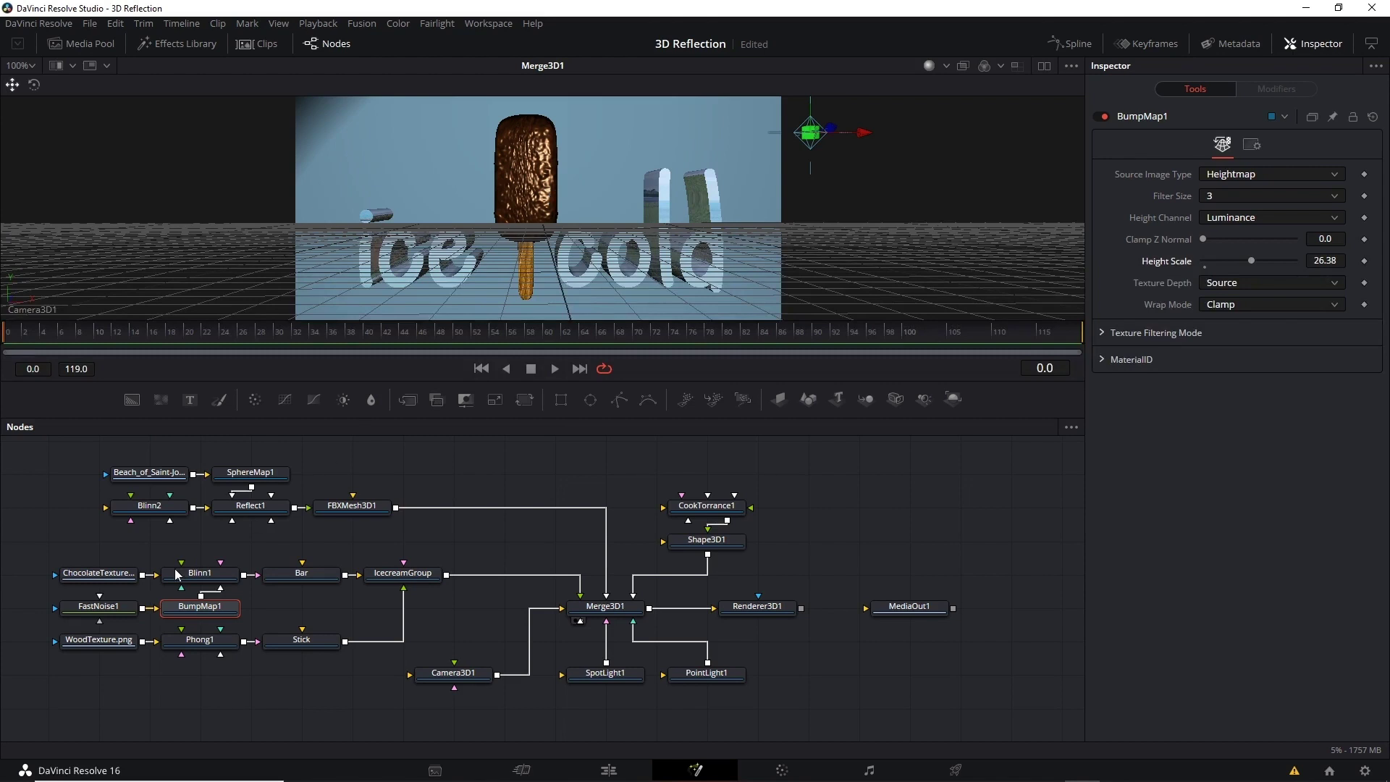
Set FastNoise1 to Contrast 0.3 and Scale 20, then view Renderer3D1's final image.
{"action": "left_click", "coordinate": [98, 606]}
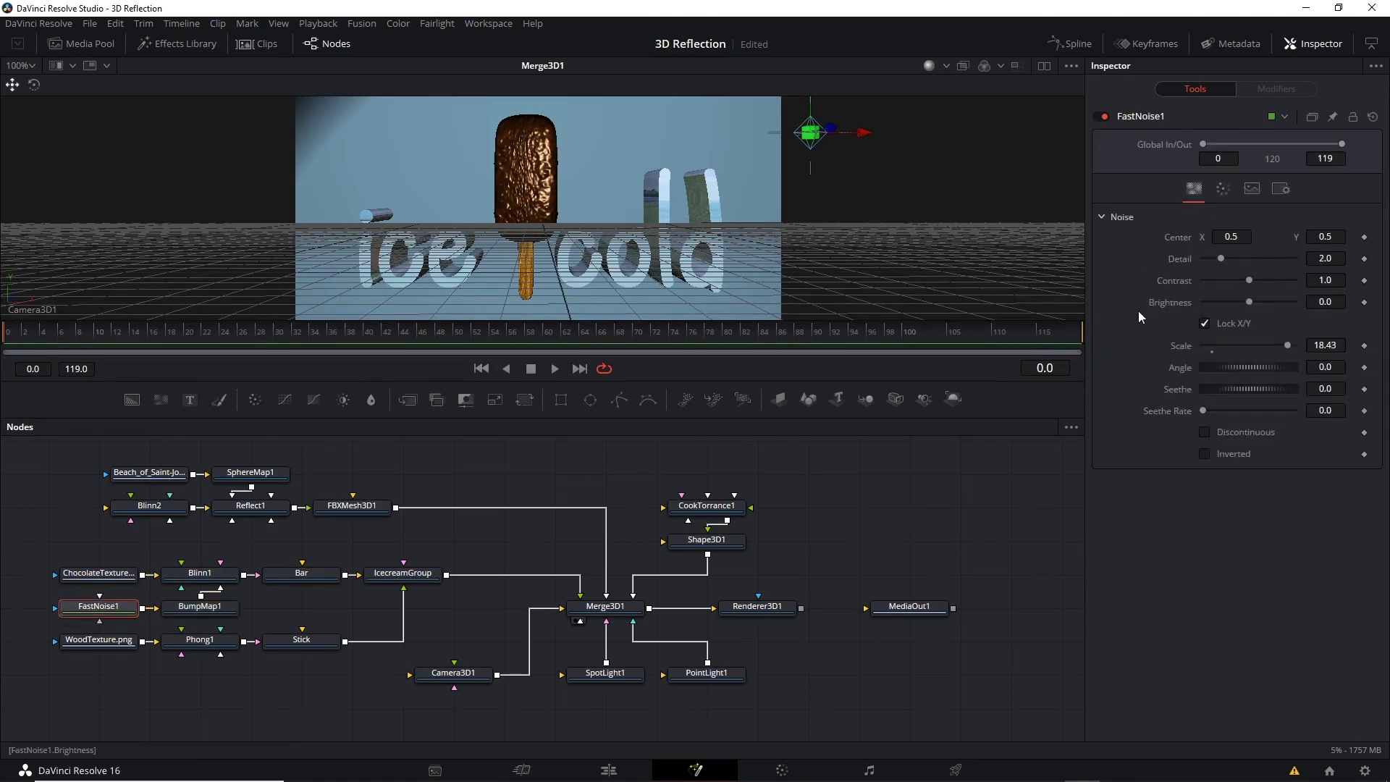
{"action": "left_click_drag", "start_coordinate": [1251, 281], "coordinate": [1272, 280]}
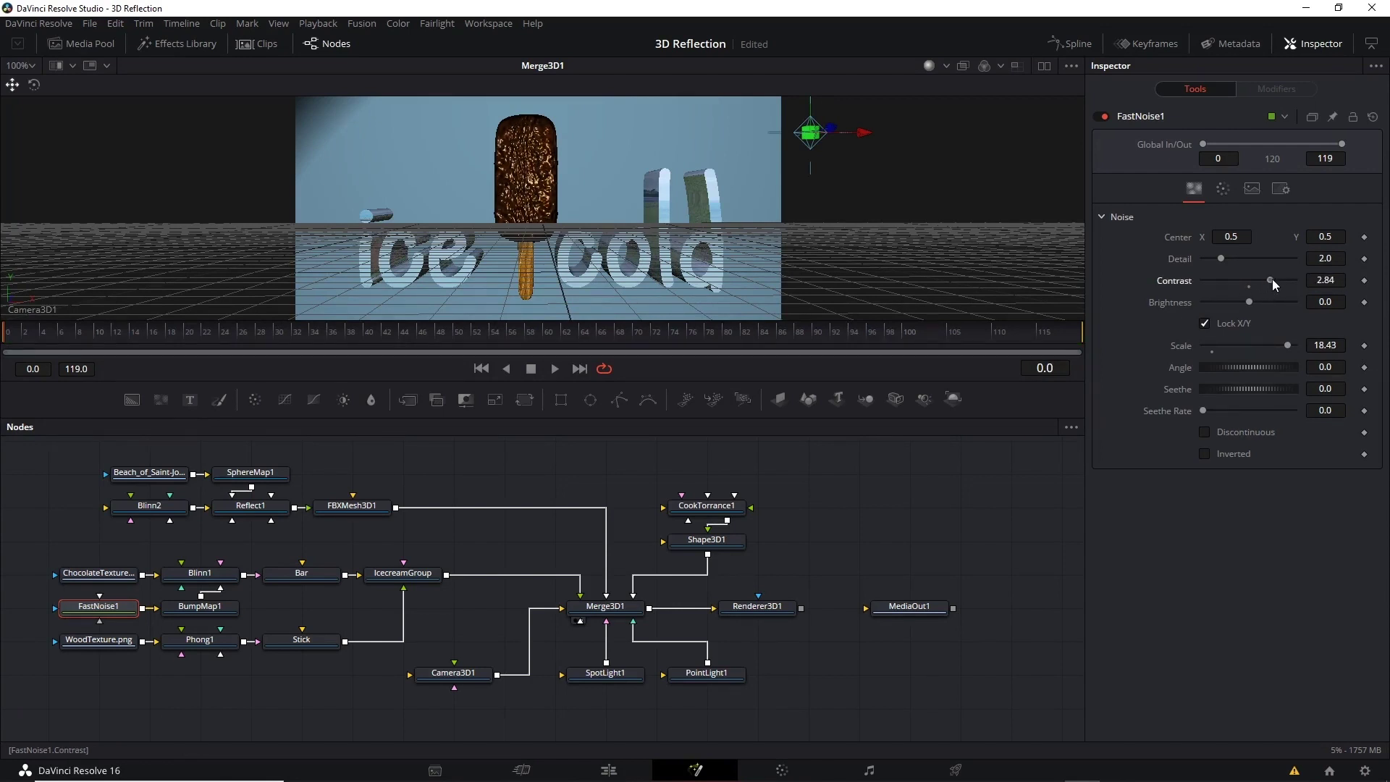
{"action": "left_click_drag", "start_coordinate": [1271, 279], "coordinate": [1219, 285]}
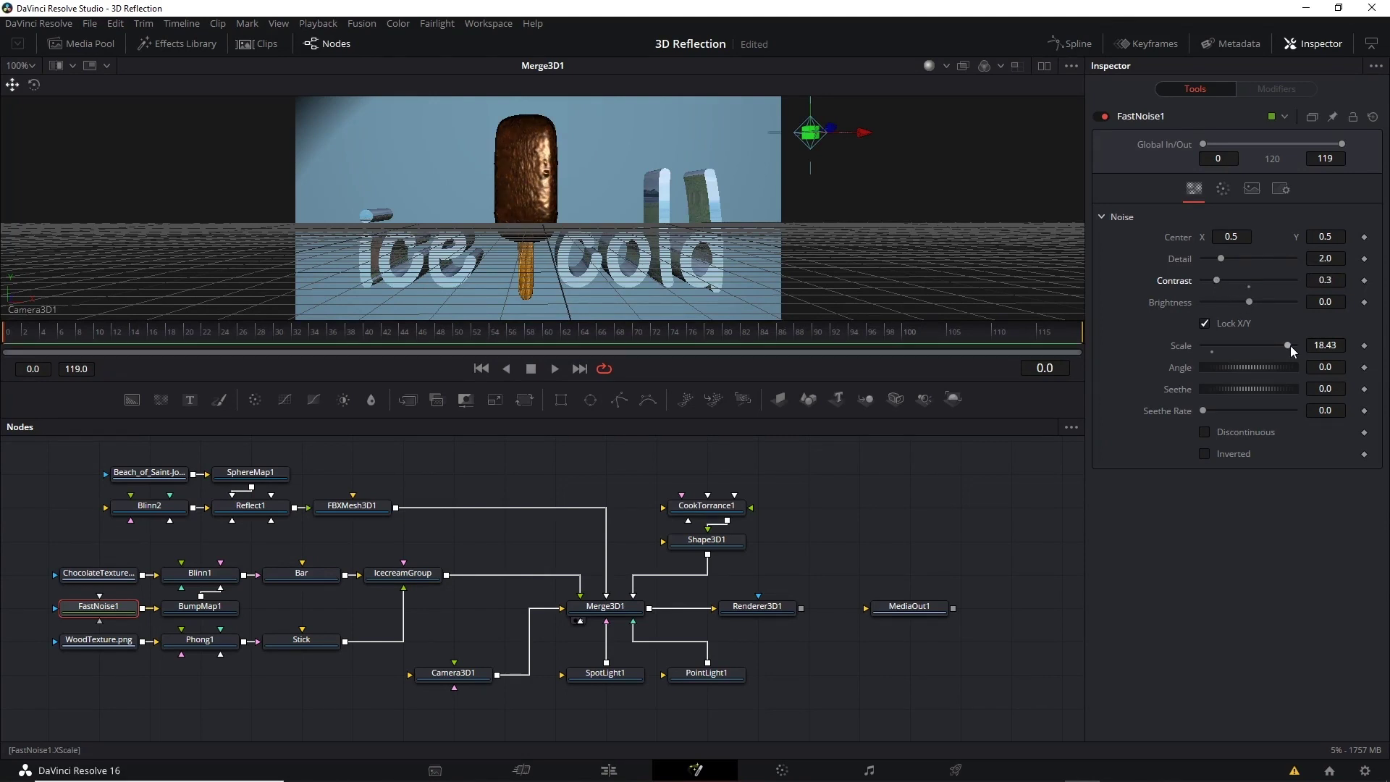
{"action": "left_click_drag", "start_coordinate": [1289, 346], "coordinate": [1301, 341]}
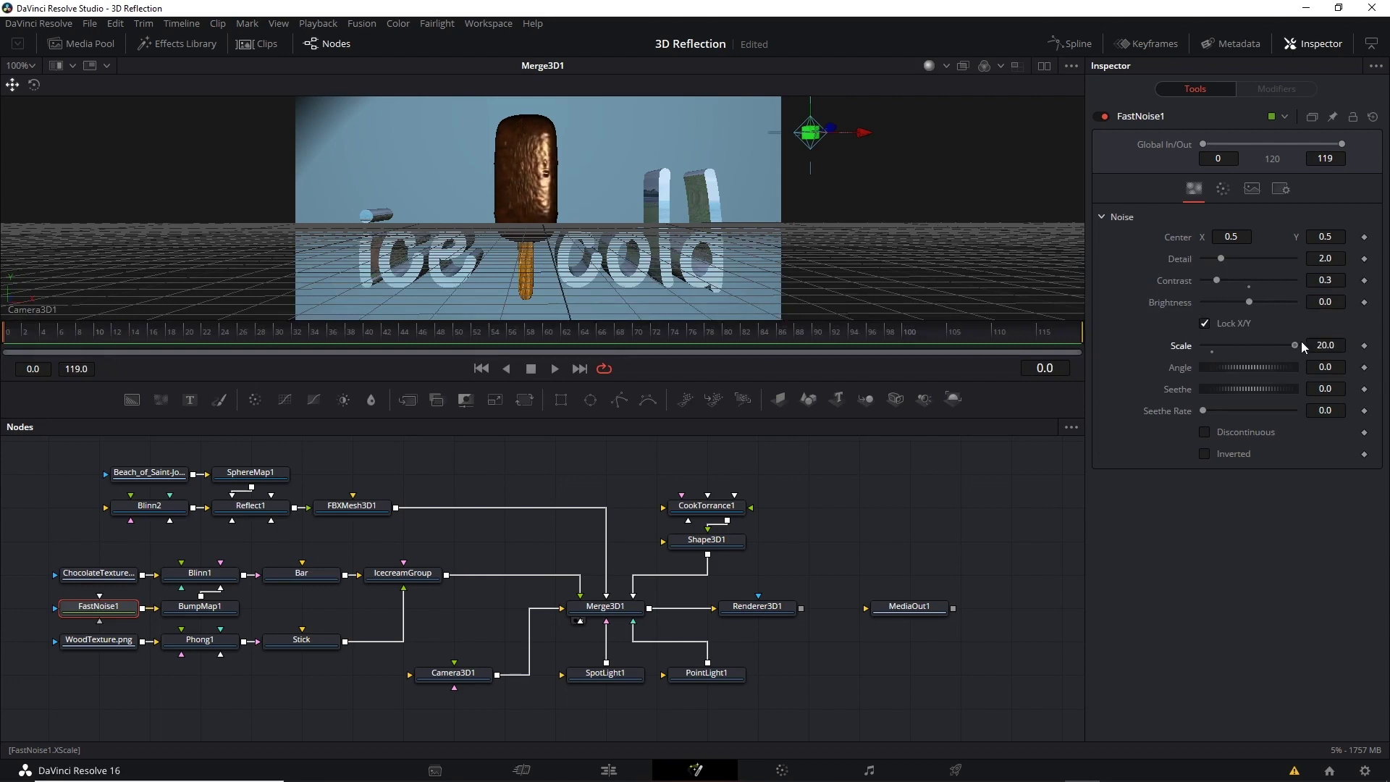
{"action": "left_click", "coordinate": [772, 607]}
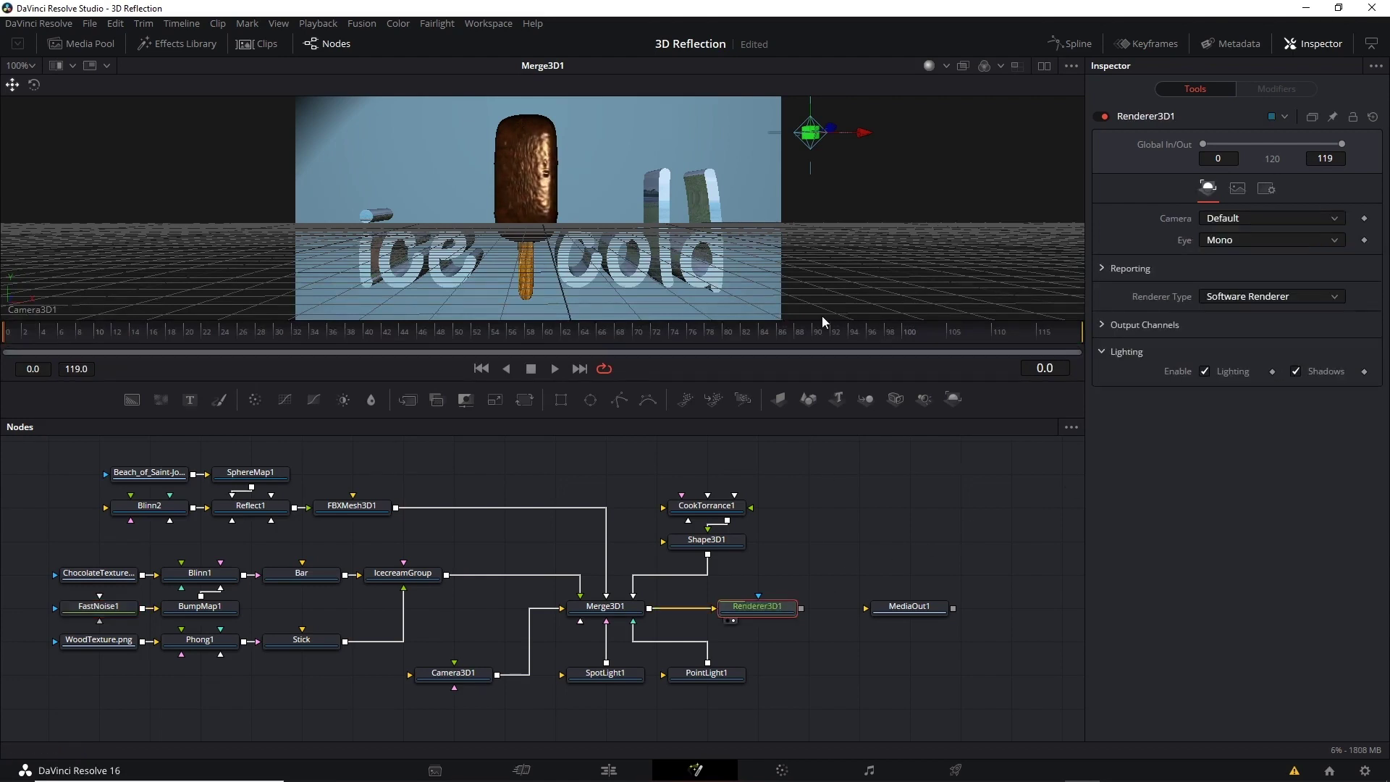
{"action": "key", "text": "1"}
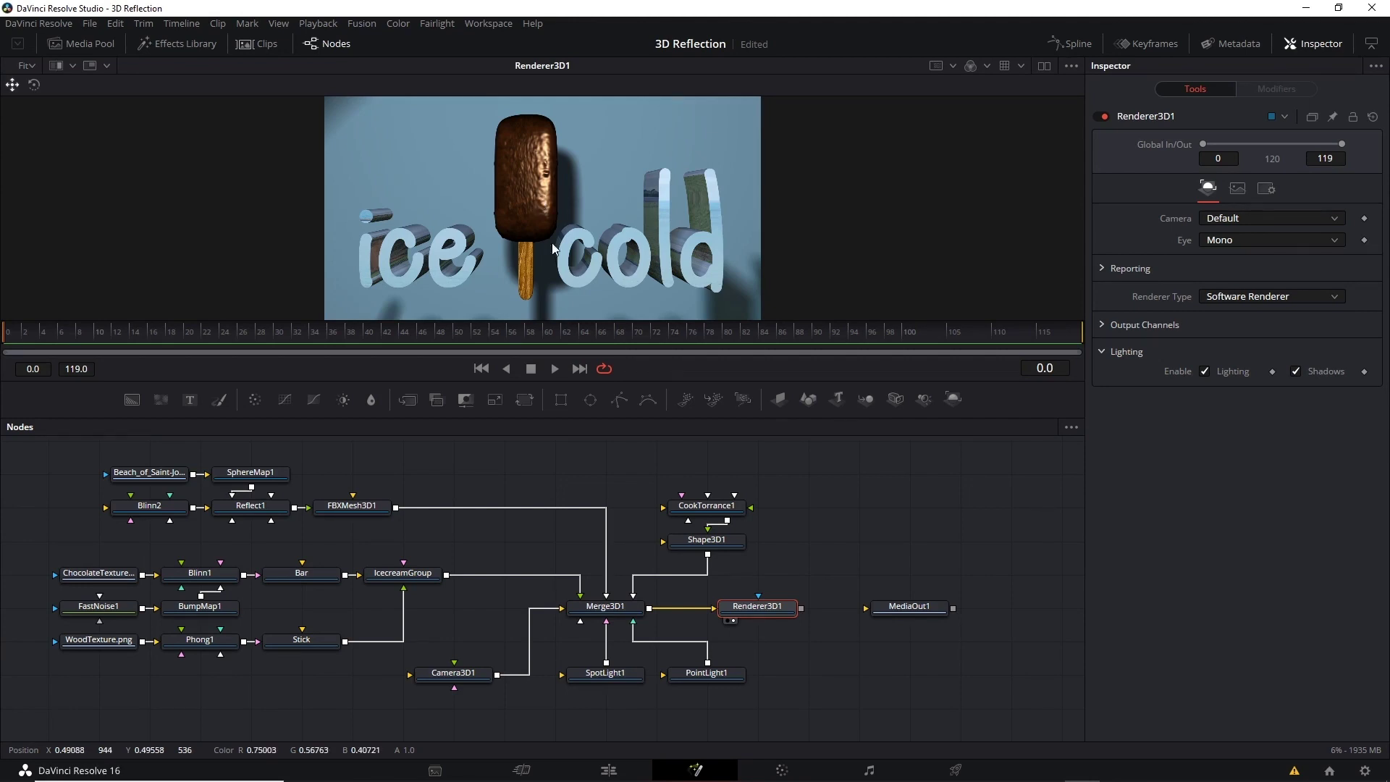
Lower SpotLight1's shadow Density to 0.63 and select the Merge3D1 scene node.
{"action": "left_click", "coordinate": [608, 675]}
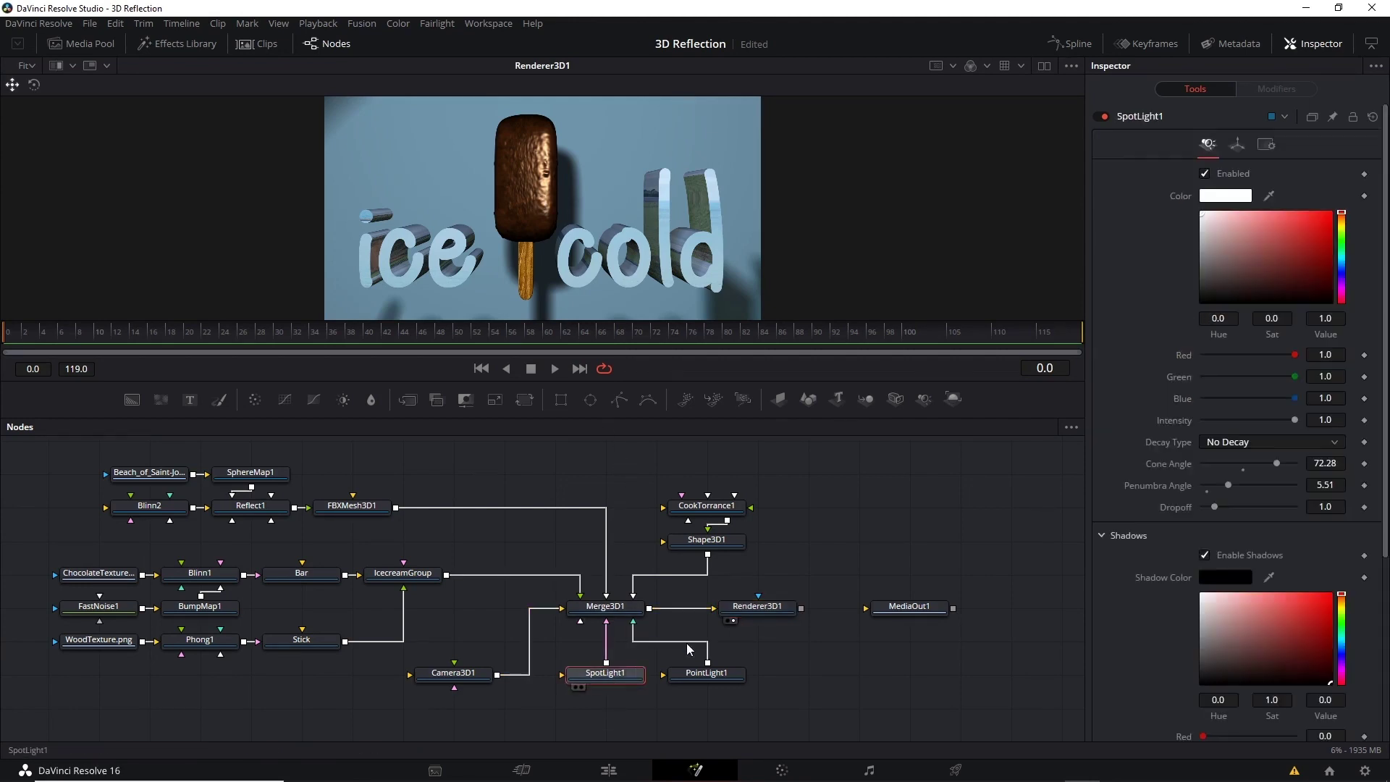
{"action": "left_click_drag", "start_coordinate": [1387, 438], "coordinate": [1387, 633]}
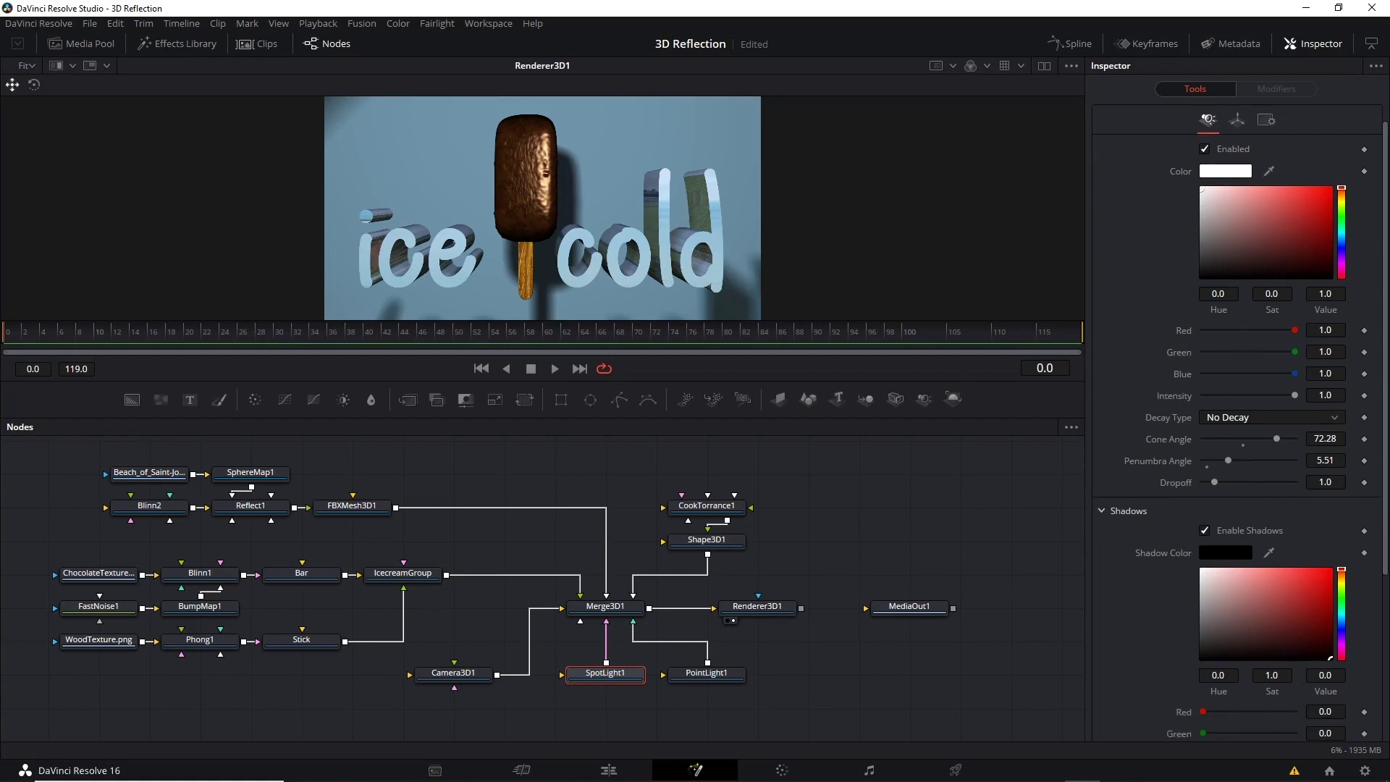
{"action": "left_click_drag", "start_coordinate": [1294, 545], "coordinate": [1257, 547]}
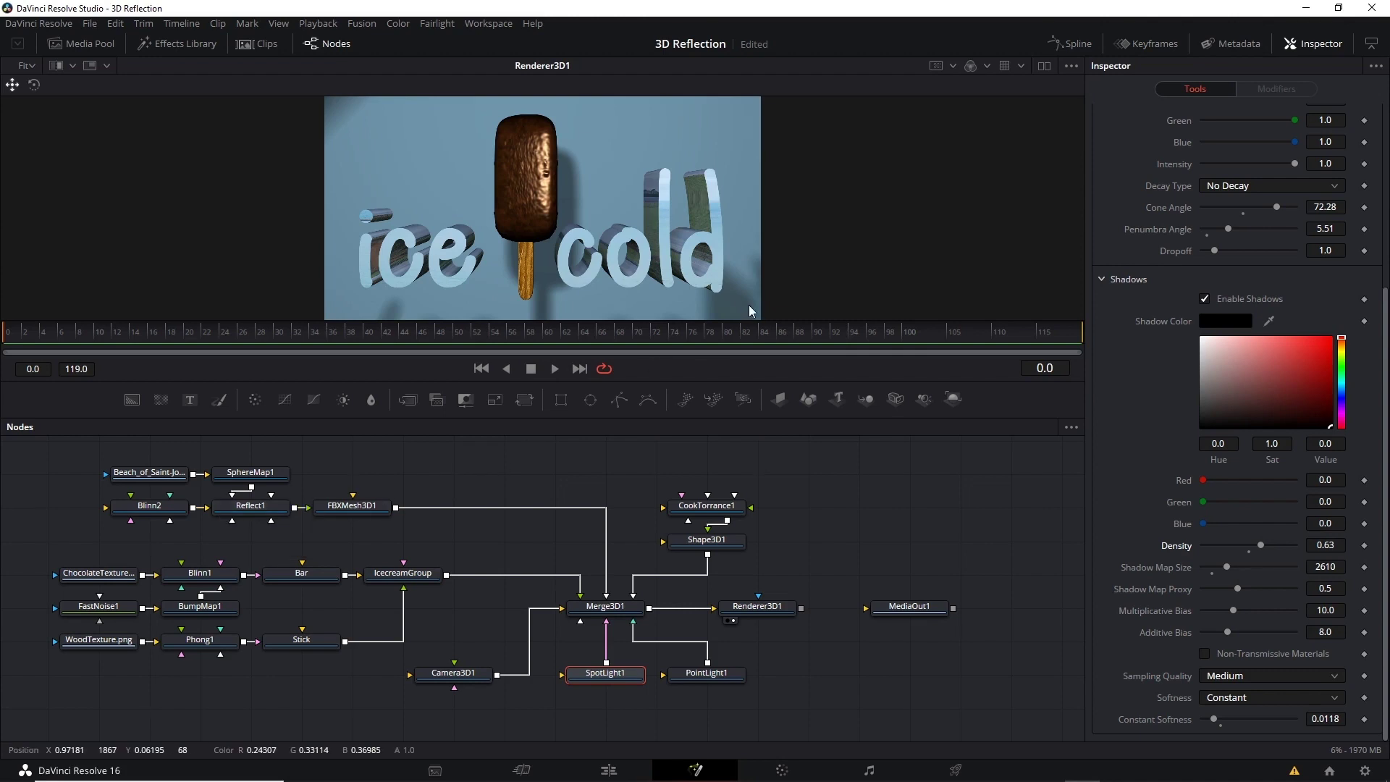
{"action": "left_click", "coordinate": [629, 291]}
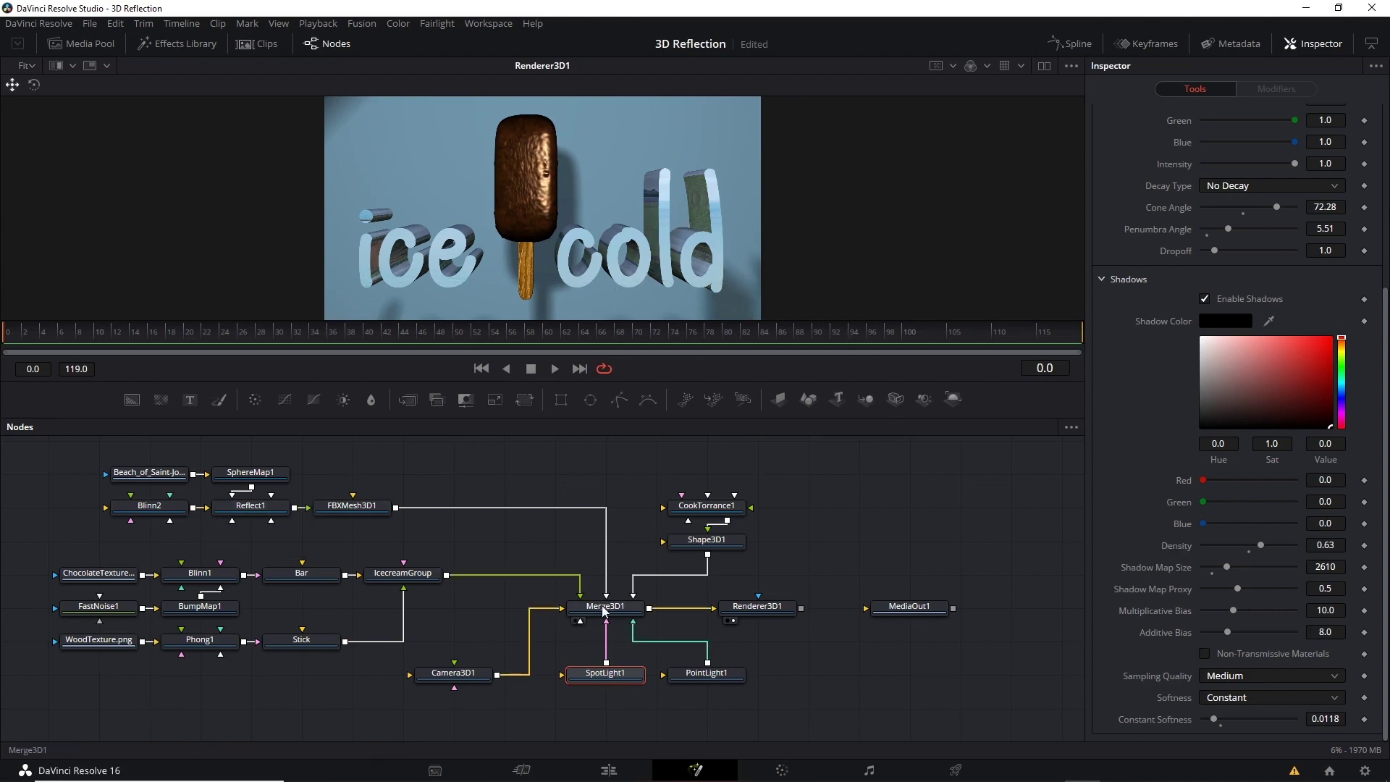
View Merge3D1 through a Perspective camera with shadows displayed in the 3D view.
{"action": "key", "text": "1"}
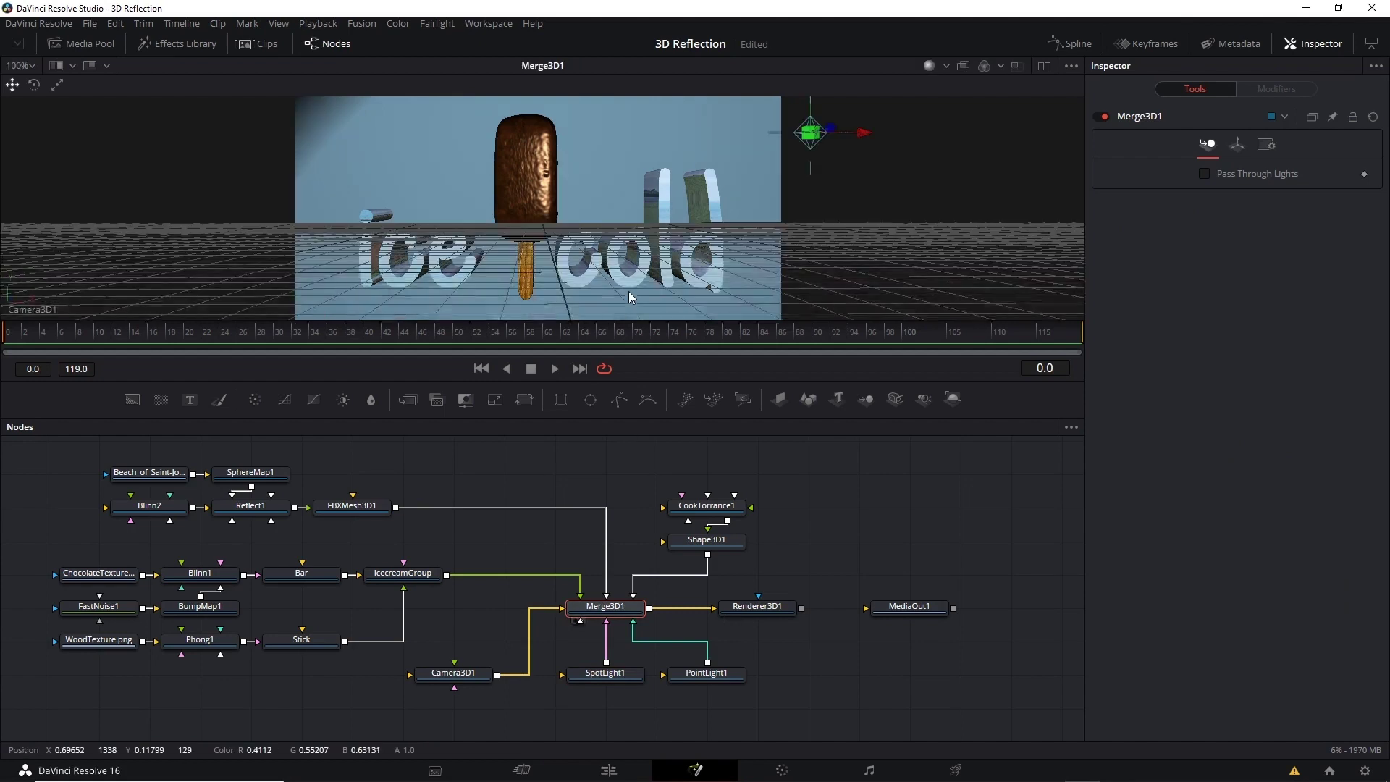
{"action": "right_click", "coordinate": [850, 249]}
{"action": "mouse_move", "coordinate": [902, 367]}
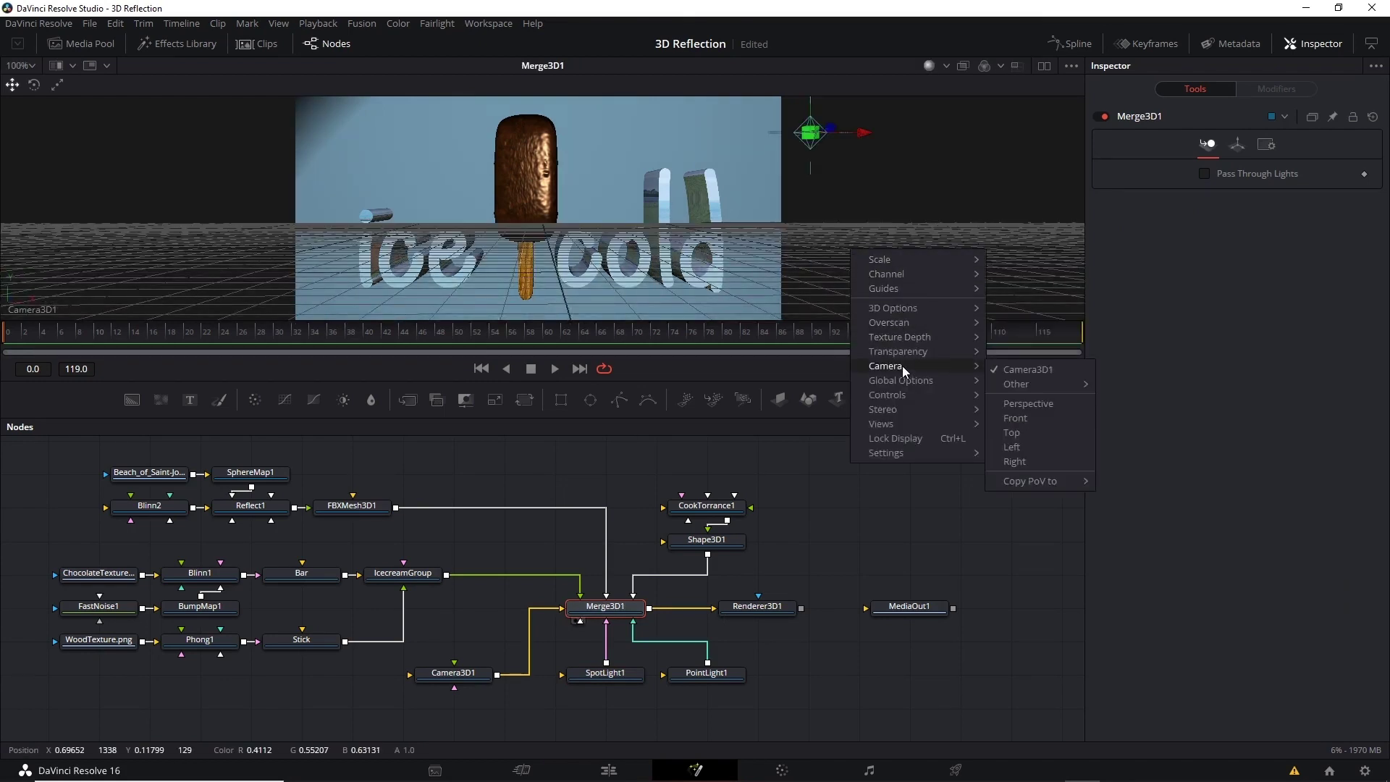
{"action": "left_click", "coordinate": [1030, 405]}
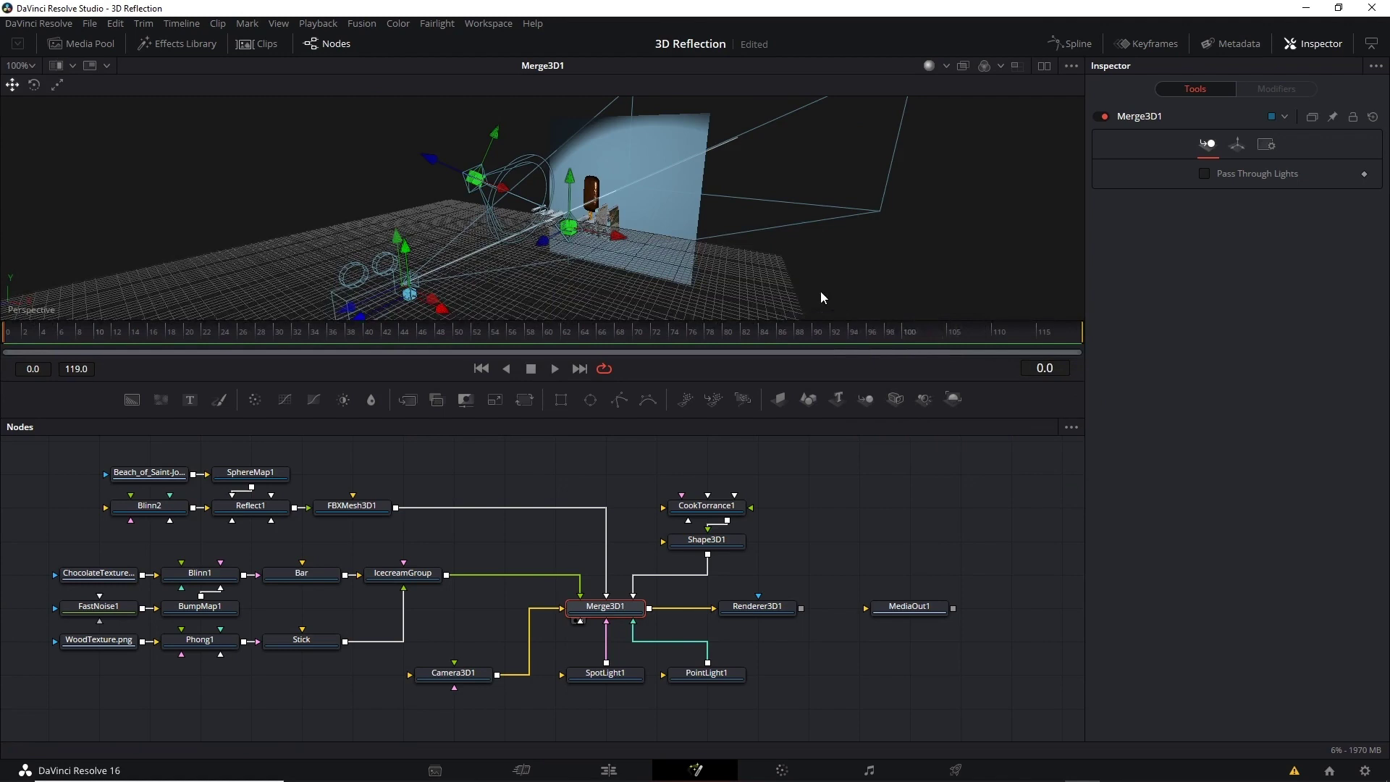
{"action": "right_click", "coordinate": [802, 280]}
{"action": "mouse_move", "coordinate": [841, 338]}
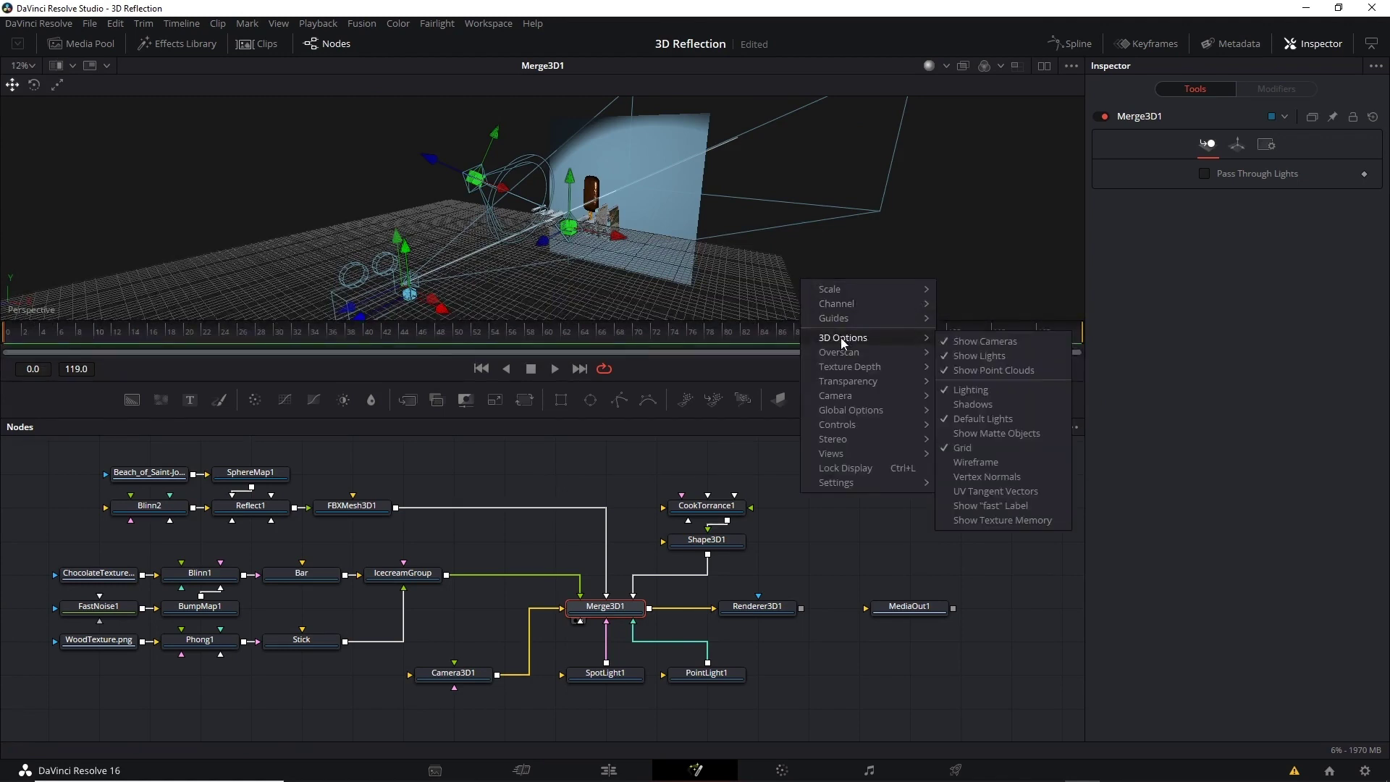
{"action": "left_click", "coordinate": [976, 358]}
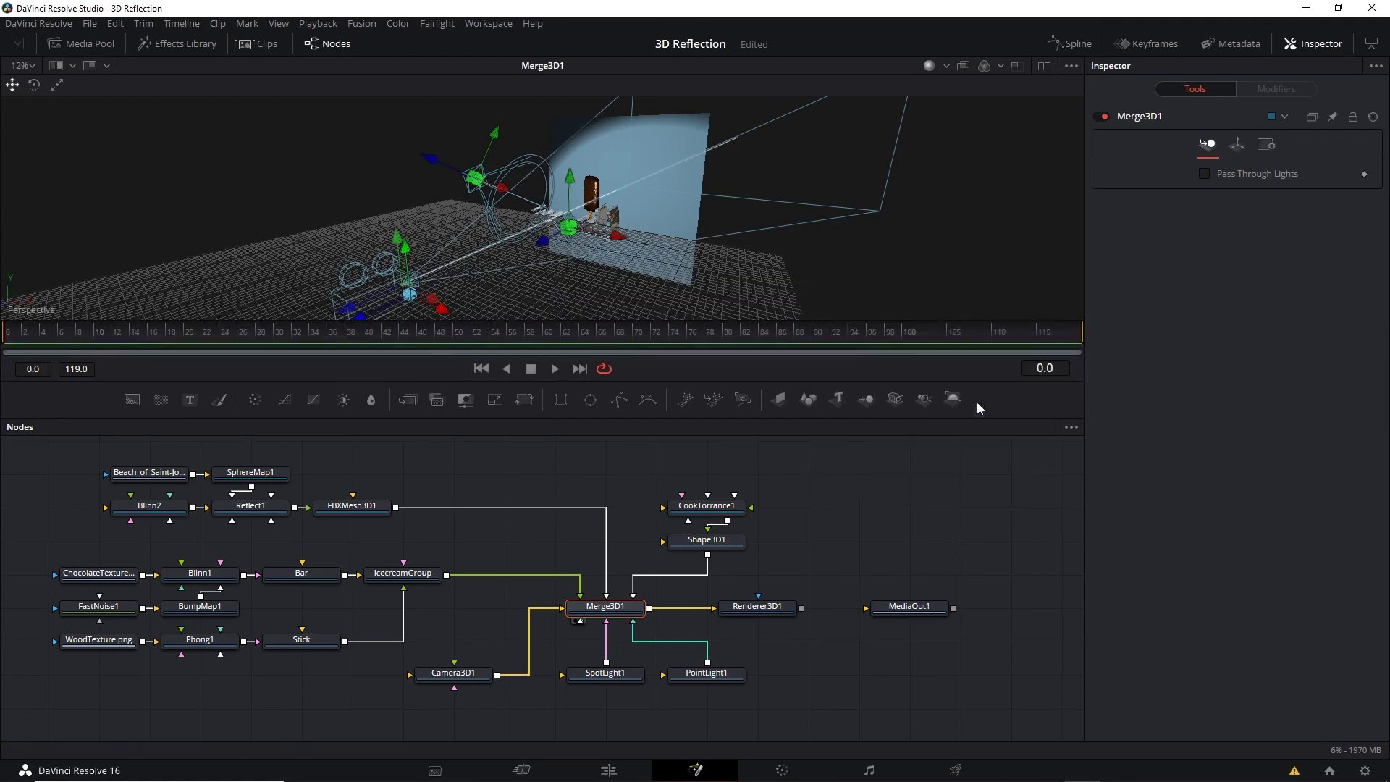
Move SpotLight1 and re-aim it at the backdrop, then select Renderer3D1.
{"action": "left_click", "coordinate": [608, 673]}
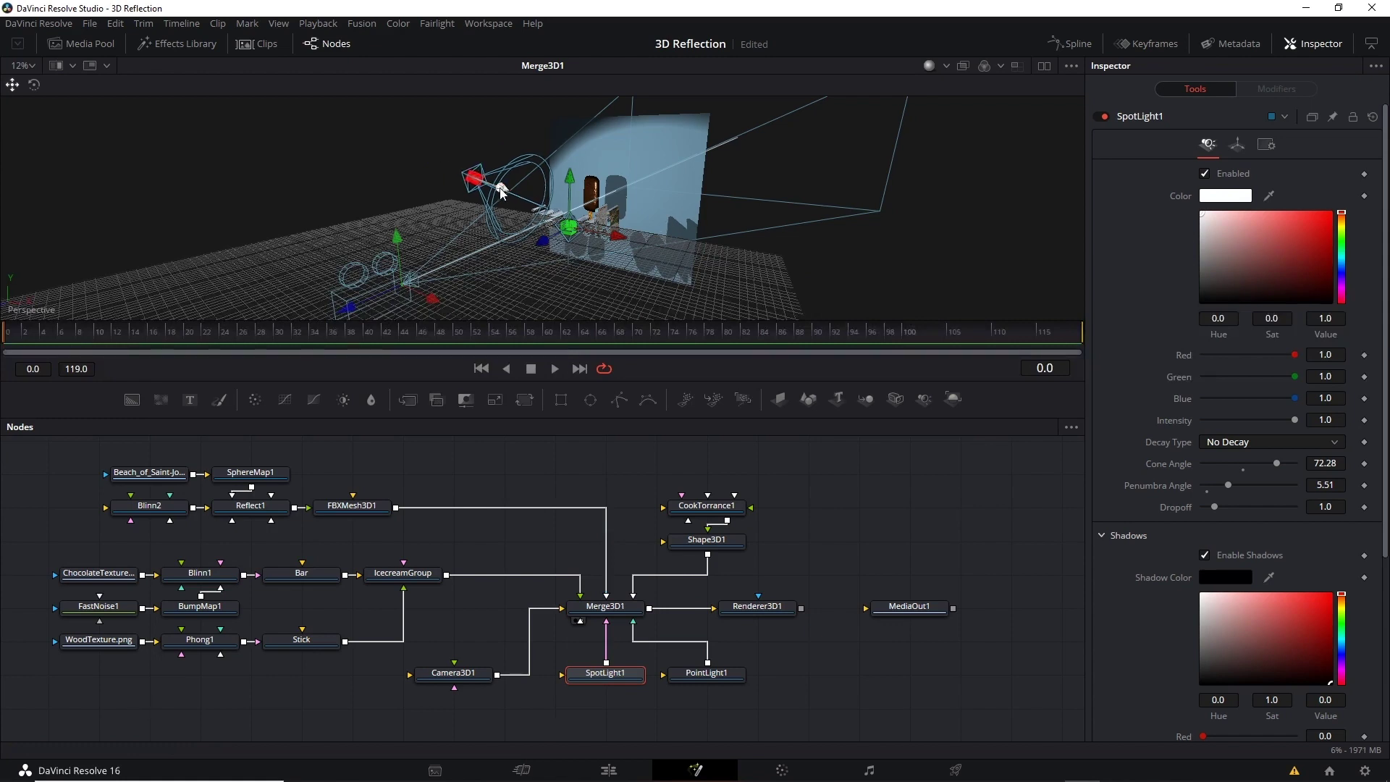
{"action": "mouse_move", "coordinate": [504, 190]}
{"action": "left_mouse_down"}
{"action": "mouse_move", "coordinate": [520, 196]}
{"action": "mouse_move", "coordinate": [511, 152]}
{"action": "left_mouse_up"}
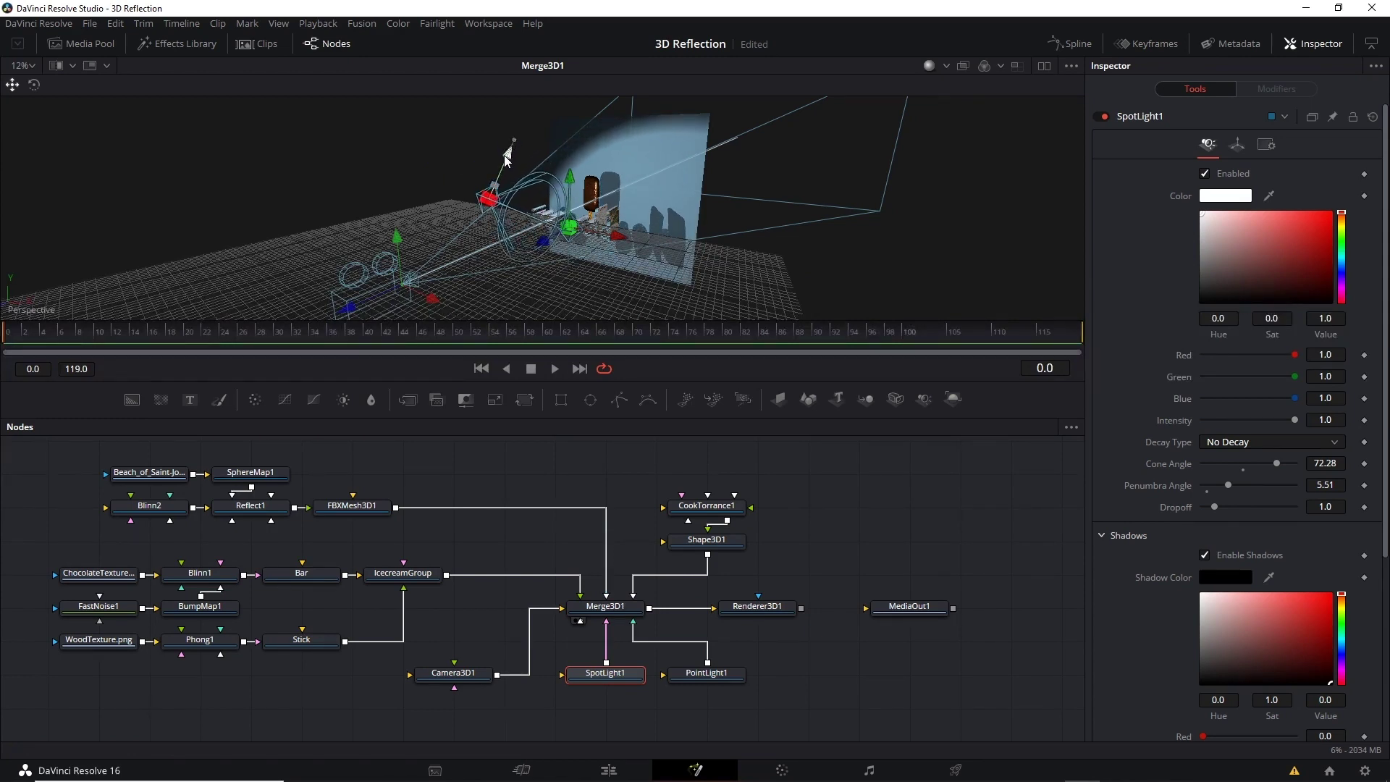
{"action": "left_click_drag", "start_coordinate": [512, 152], "coordinate": [649, 373]}
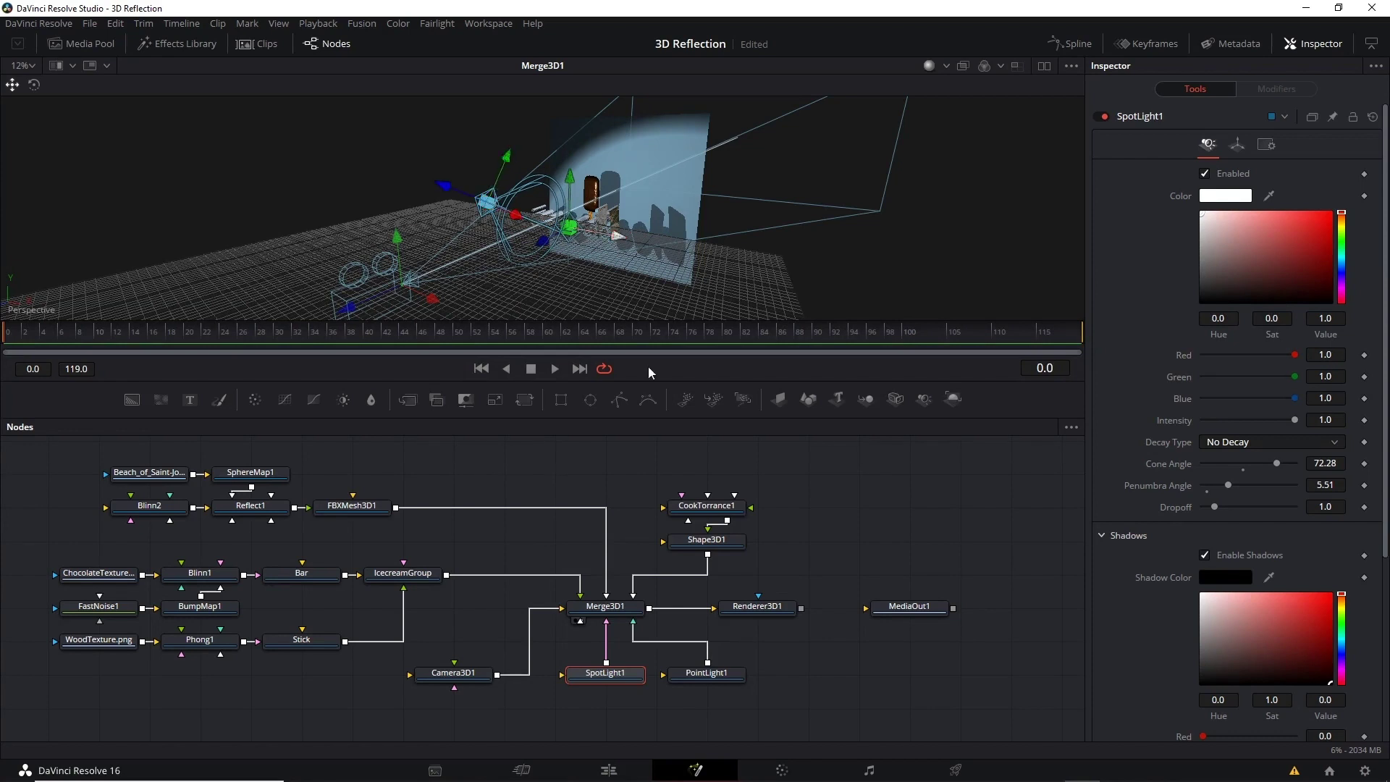
{"action": "left_click", "coordinate": [758, 608]}
{"action": "key", "text": "1"}
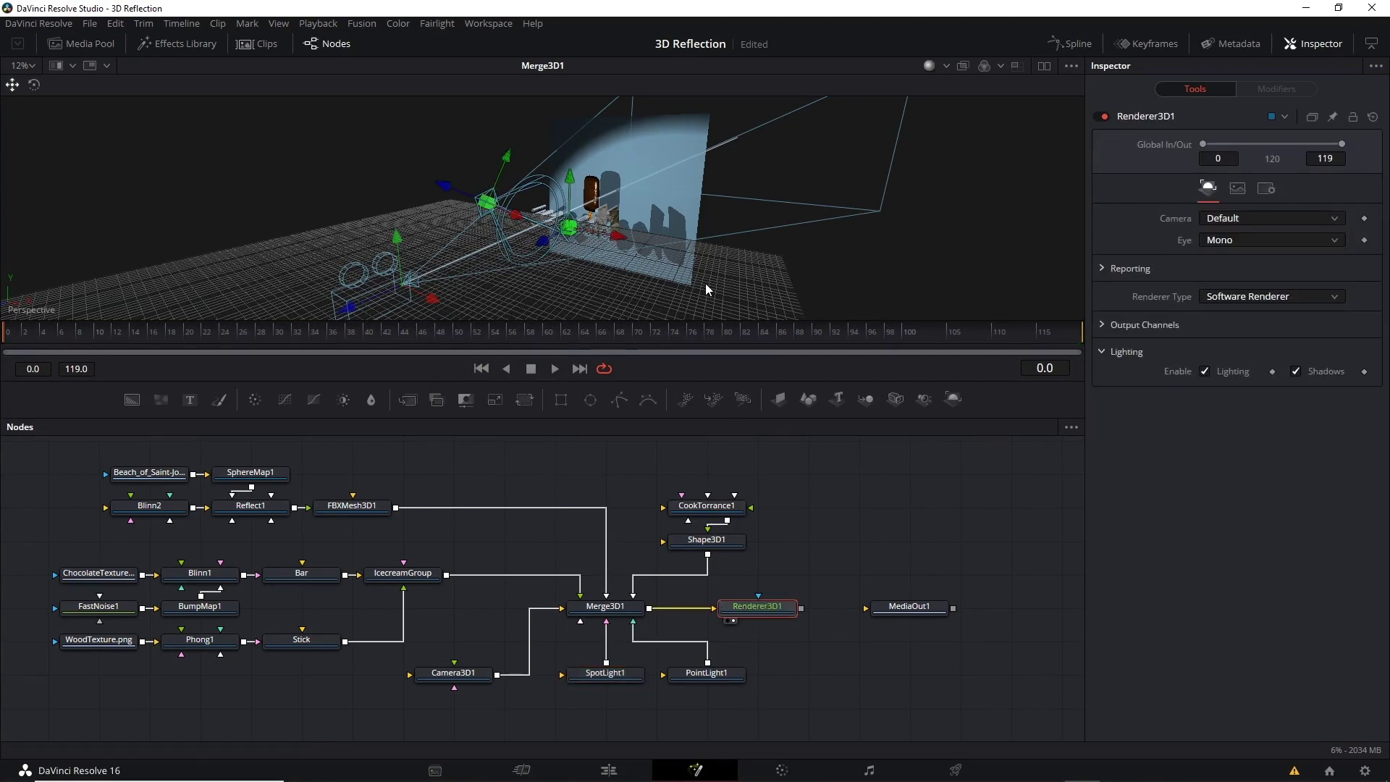